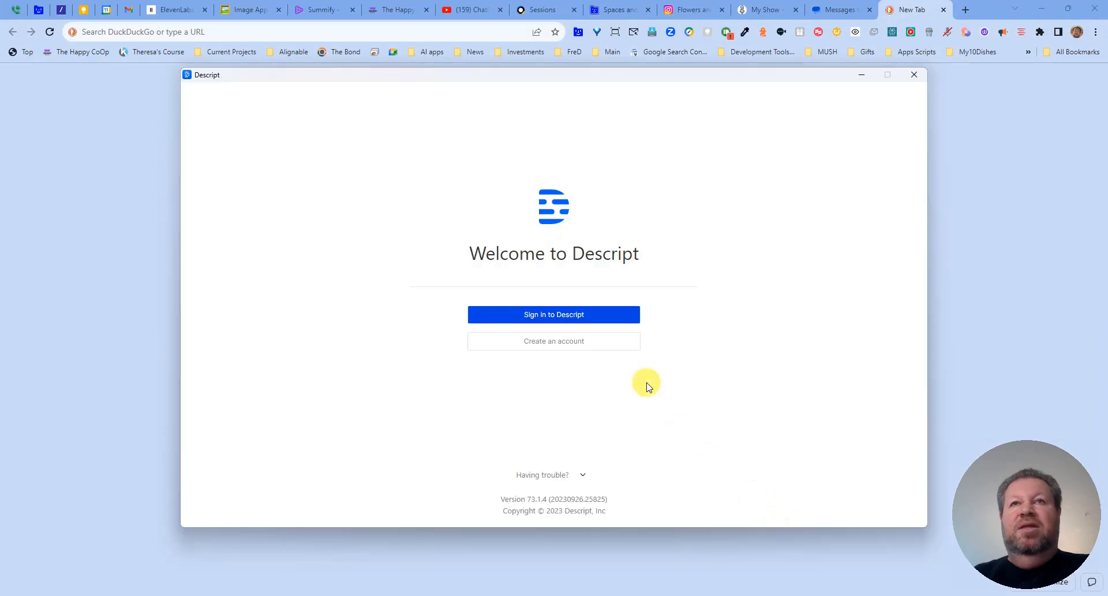
Sign in to Descript with the personal Google account.
{"action": "left_click", "coordinate": [577, 316]}
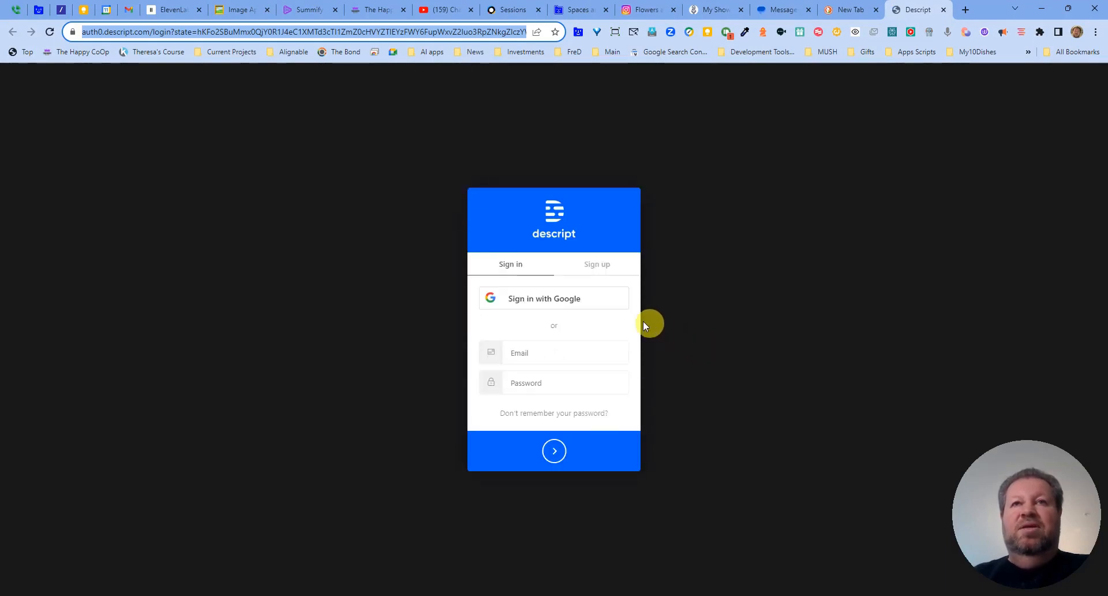
{"action": "left_click", "coordinate": [569, 299]}
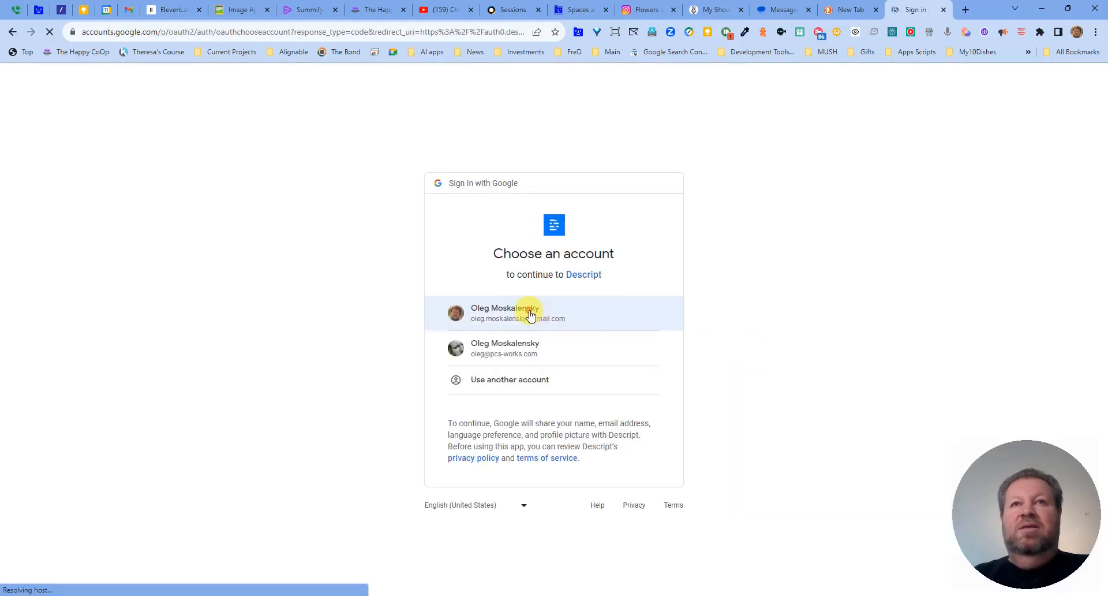
{"action": "left_click", "coordinate": [528, 315]}
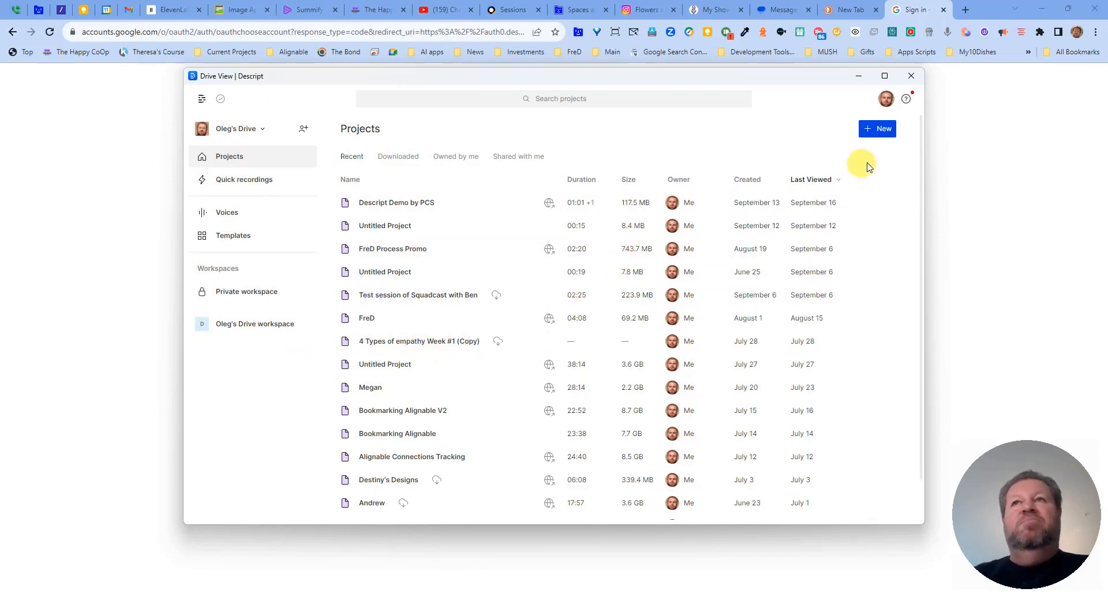
Create a new video project and add Descript-Video-Original.mp4 from the _Junk folder.
{"action": "left_click", "coordinate": [881, 129]}
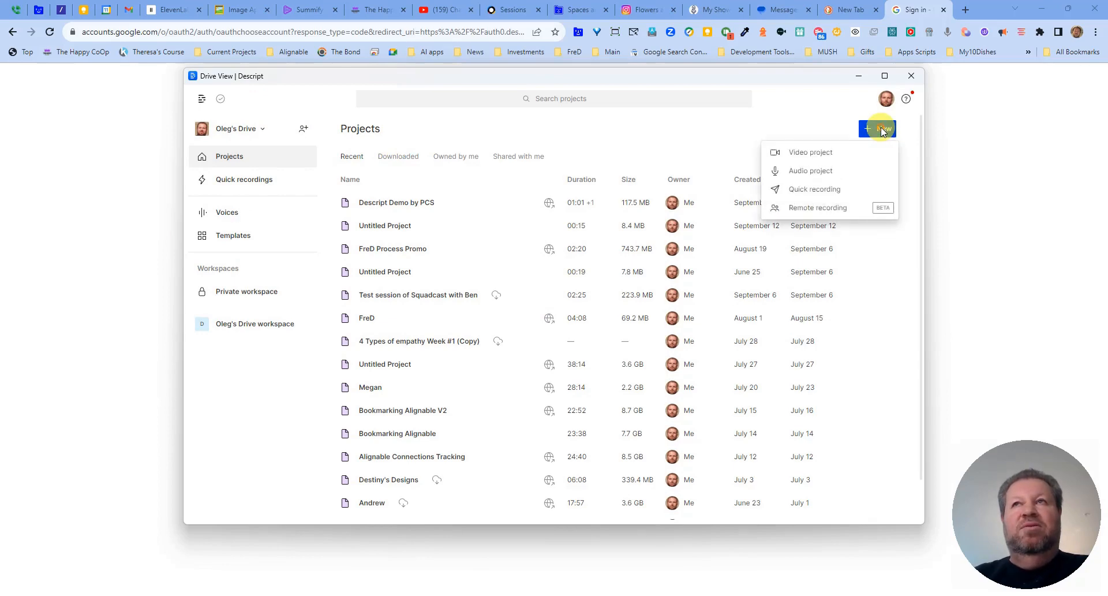
{"action": "left_click", "coordinate": [823, 155]}
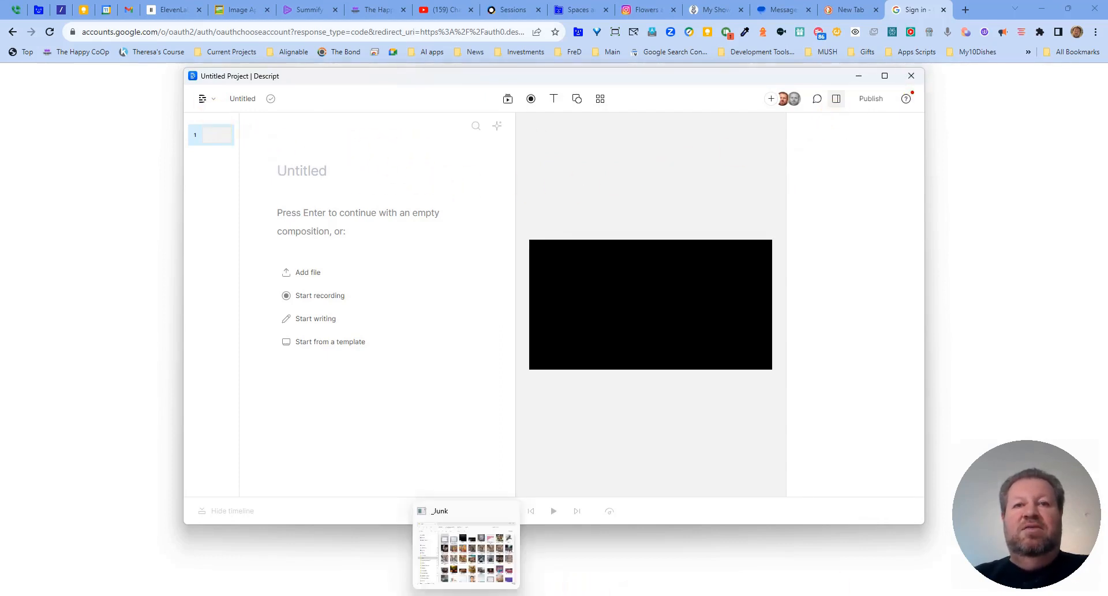
{"action": "left_click", "coordinate": [467, 595]}
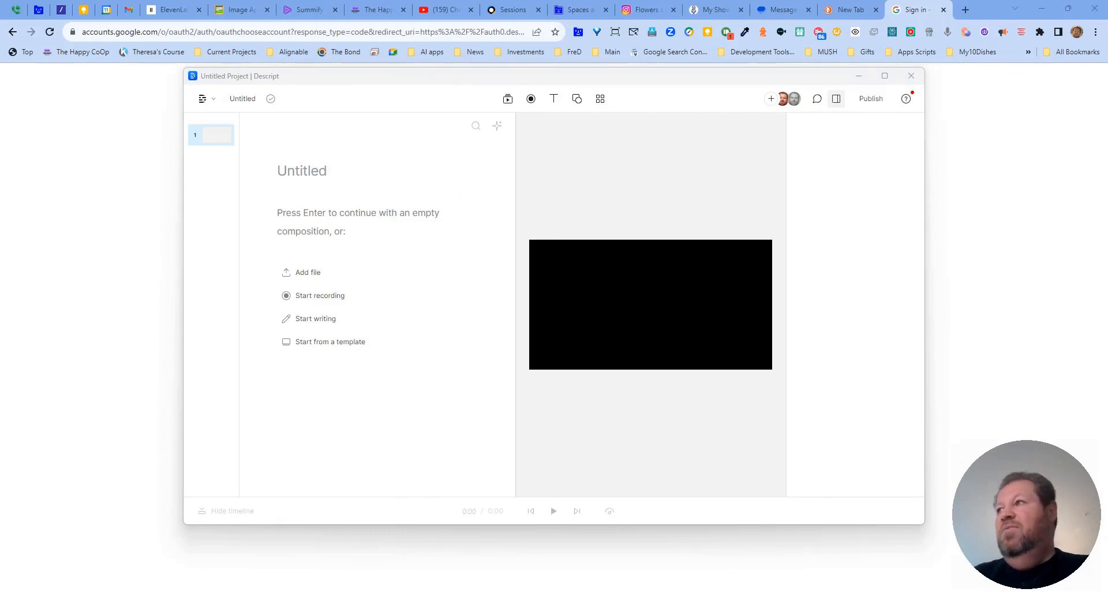
{"action": "left_click_drag", "start_coordinate": [896, 208], "coordinate": [659, 200]}
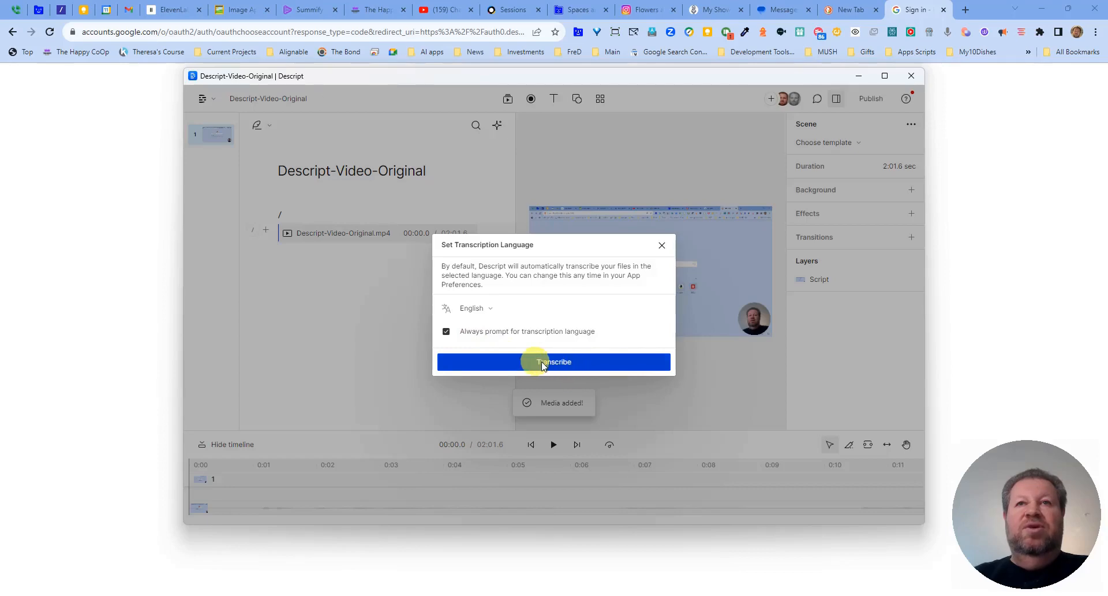
Transcribe the added video in English with one speaker, and try to enter the speaker's name.
{"action": "left_click", "coordinate": [557, 365]}
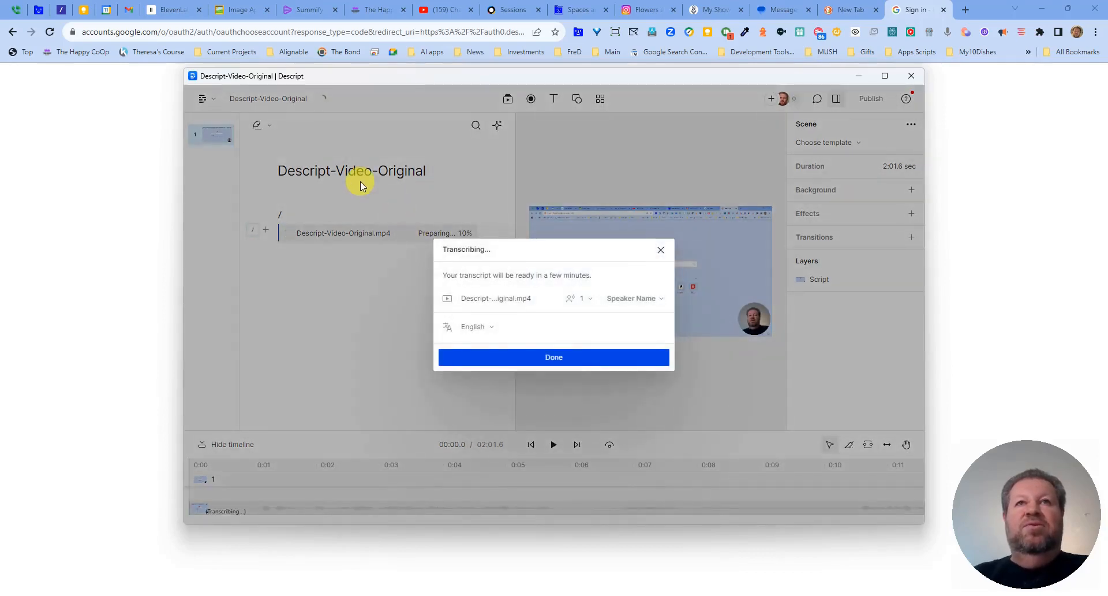
{"action": "left_click", "coordinate": [625, 299]}
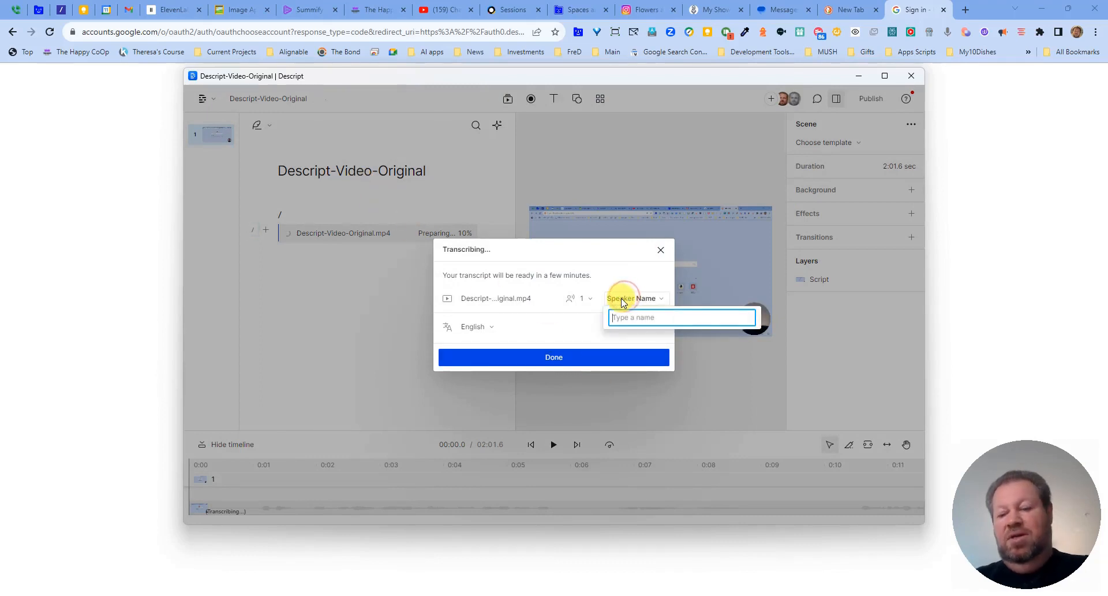
{"action": "type", "text": "Oleg"}
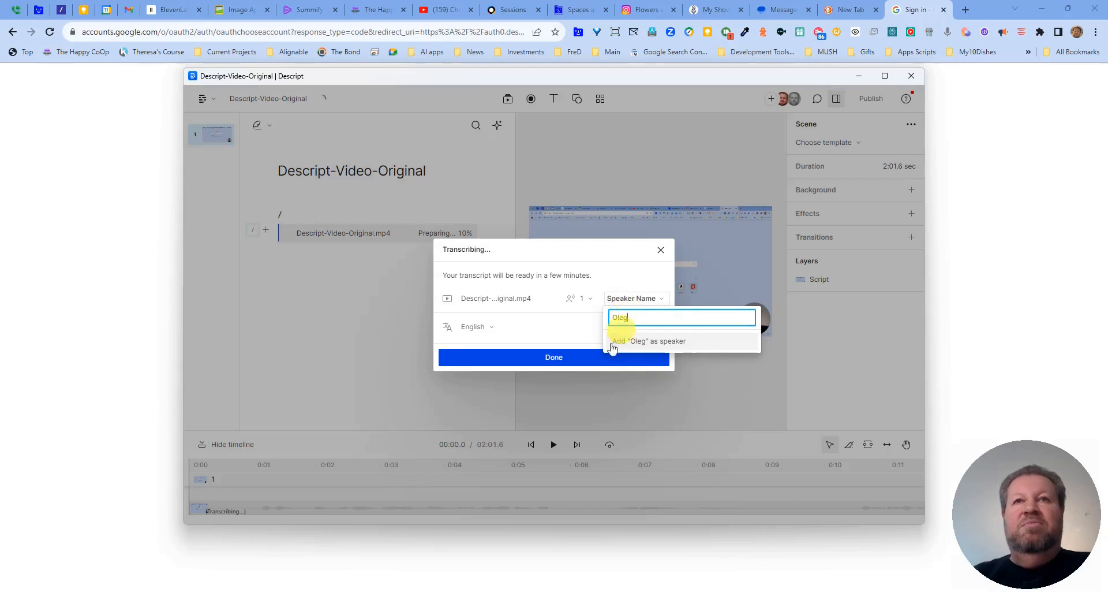
{"action": "left_click", "coordinate": [573, 360]}
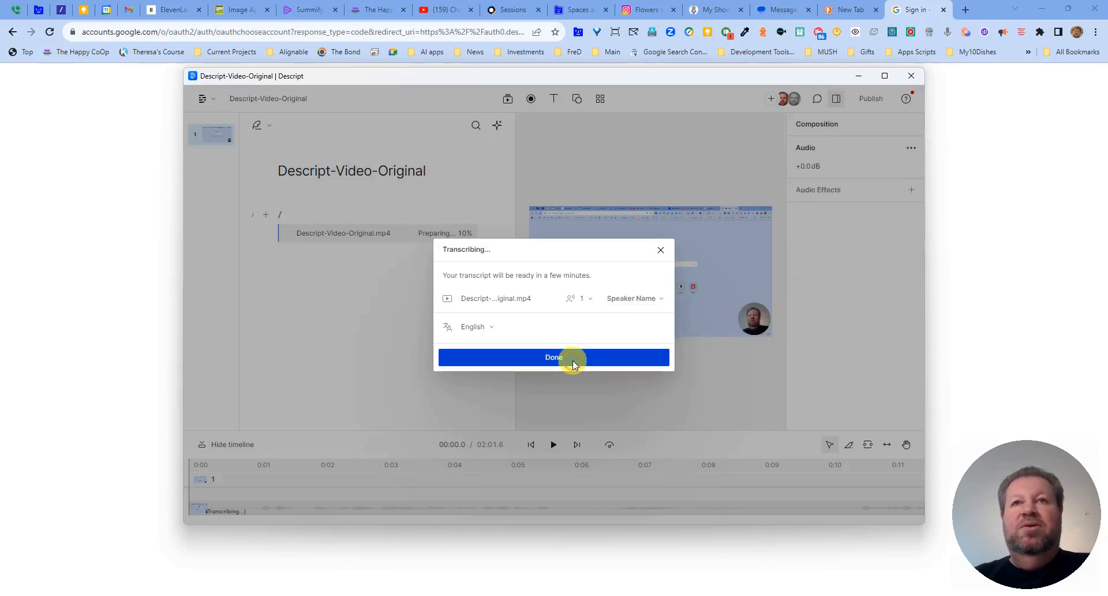
{"action": "left_click", "coordinate": [555, 359]}
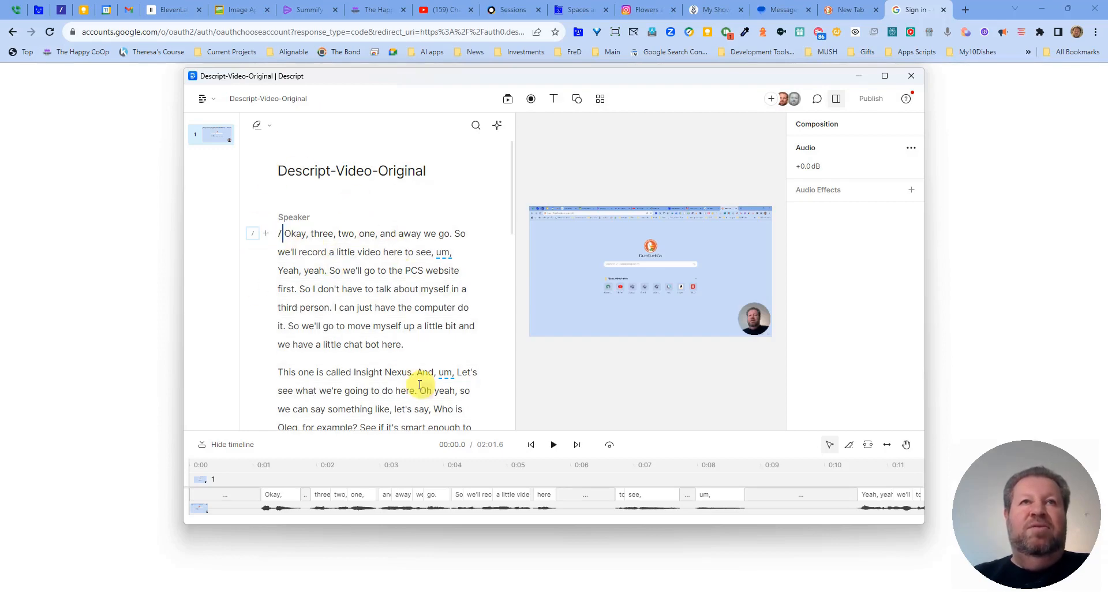
Collapse and enlarge the timeline area, and restore it to its original height.
{"action": "left_click", "coordinate": [628, 302]}
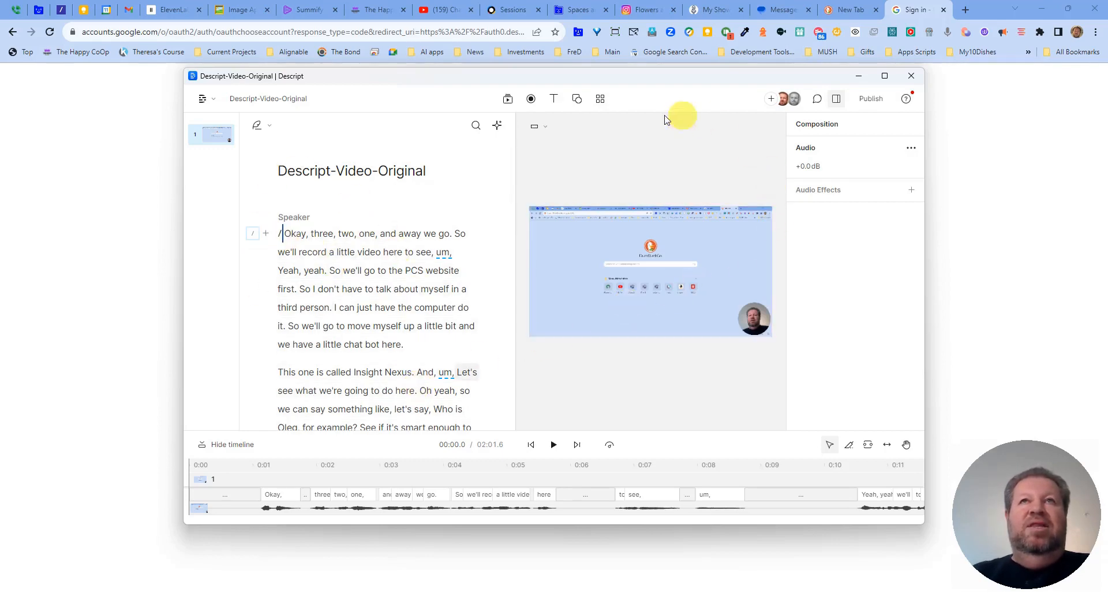
{"action": "left_click", "coordinate": [617, 384]}
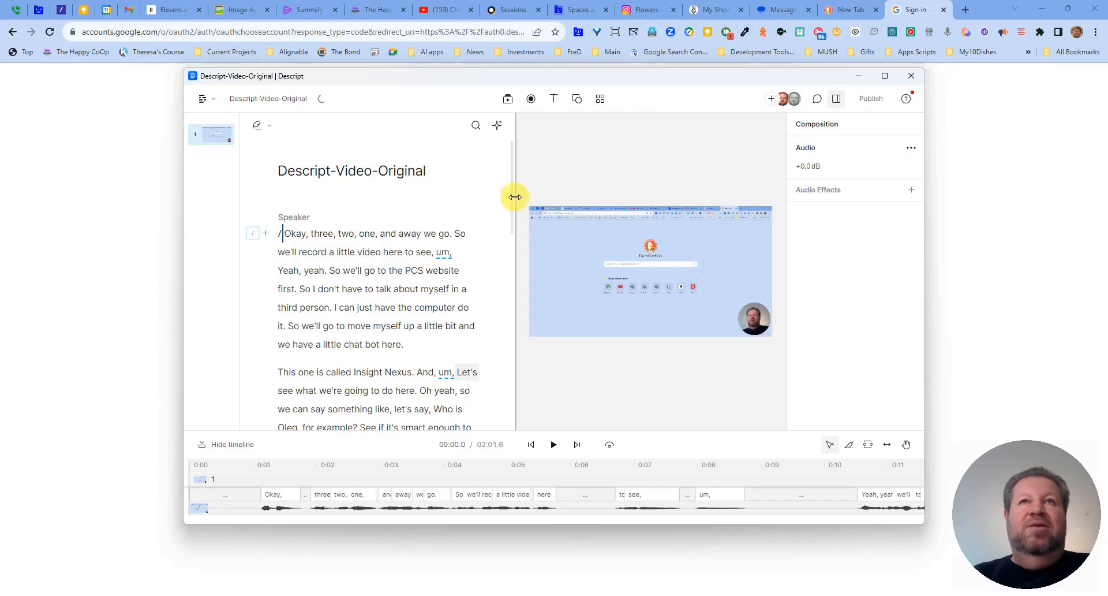
{"action": "mouse_move", "coordinate": [514, 197]}
{"action": "left_mouse_down"}
{"action": "mouse_move", "coordinate": [453, 193]}
{"action": "mouse_move", "coordinate": [544, 203]}
{"action": "mouse_move", "coordinate": [515, 195]}
{"action": "left_mouse_up"}
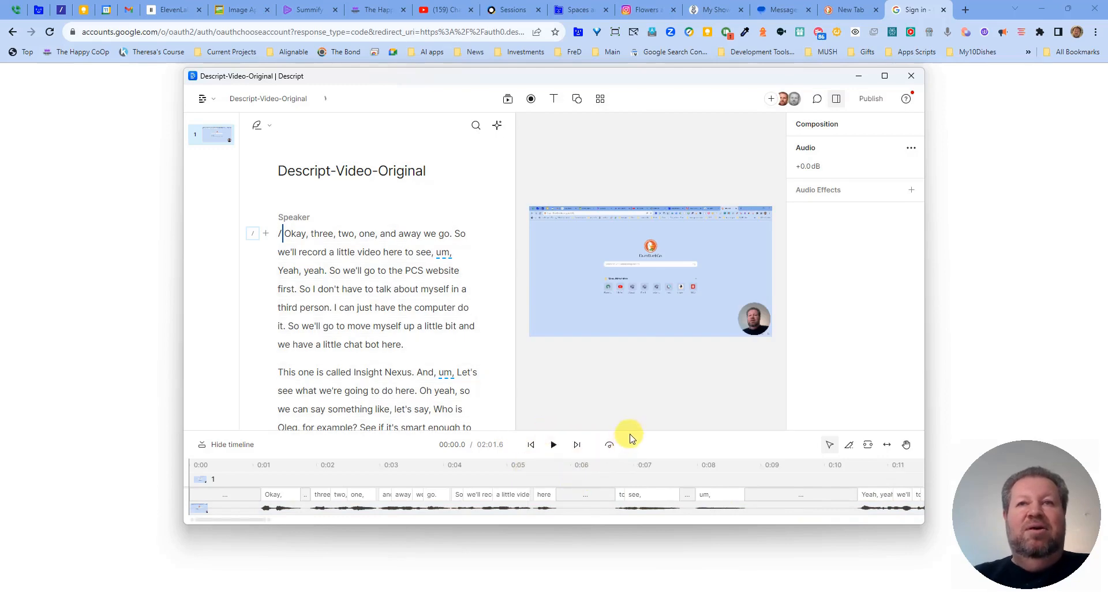
{"action": "left_click_drag", "start_coordinate": [635, 430], "coordinate": [633, 500]}
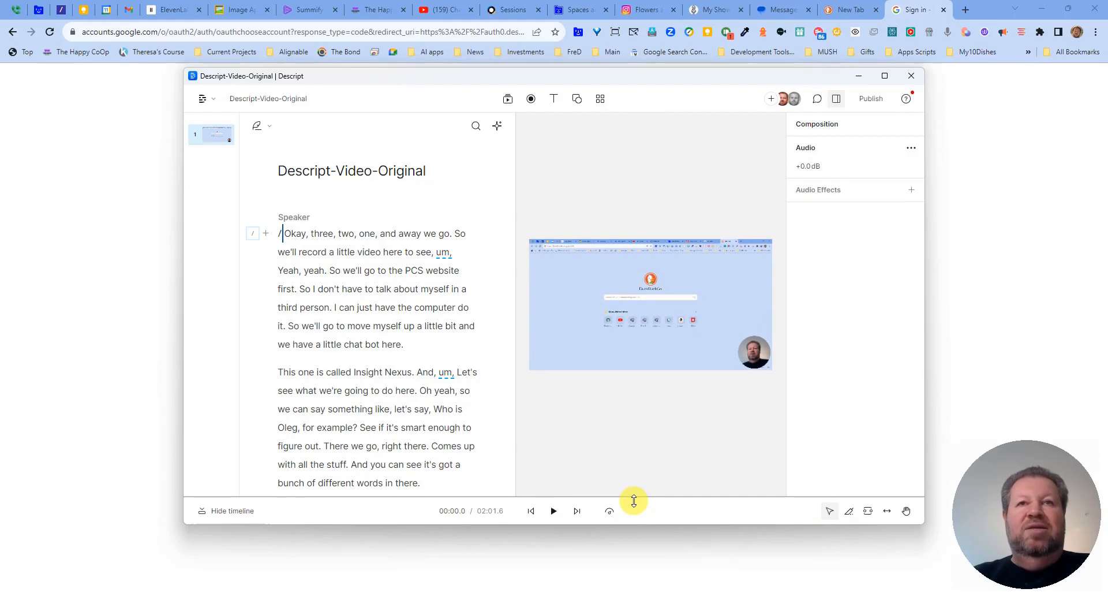
{"action": "left_click_drag", "start_coordinate": [634, 500], "coordinate": [598, 243]}
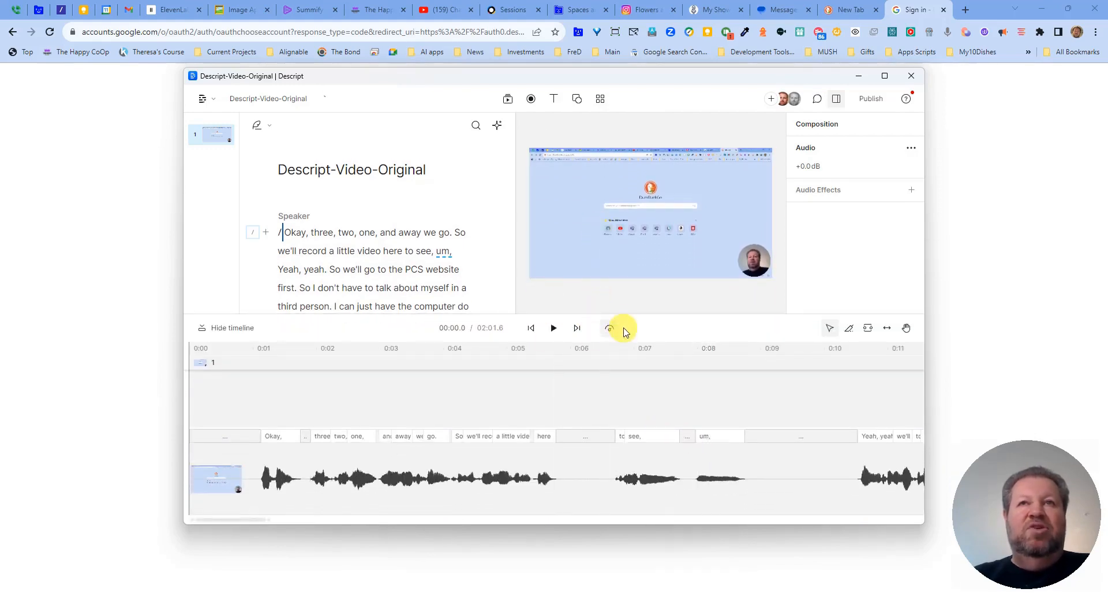
{"action": "left_click_drag", "start_coordinate": [624, 314], "coordinate": [601, 430]}
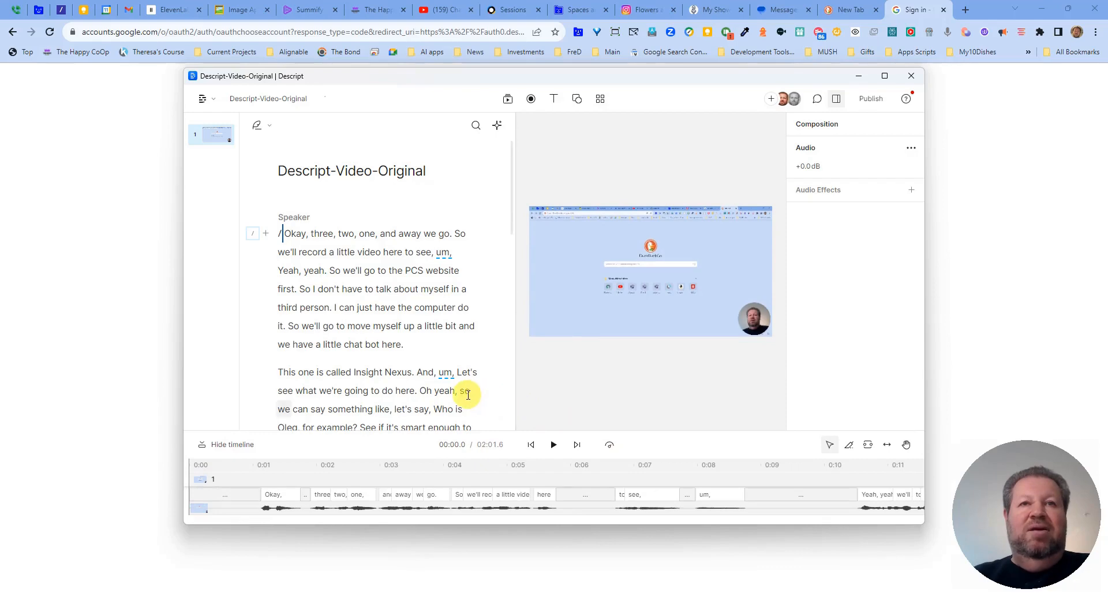
Maximize the project window and play the first 12 seconds or so of the video against its transcript.
{"action": "left_click", "coordinate": [885, 77]}
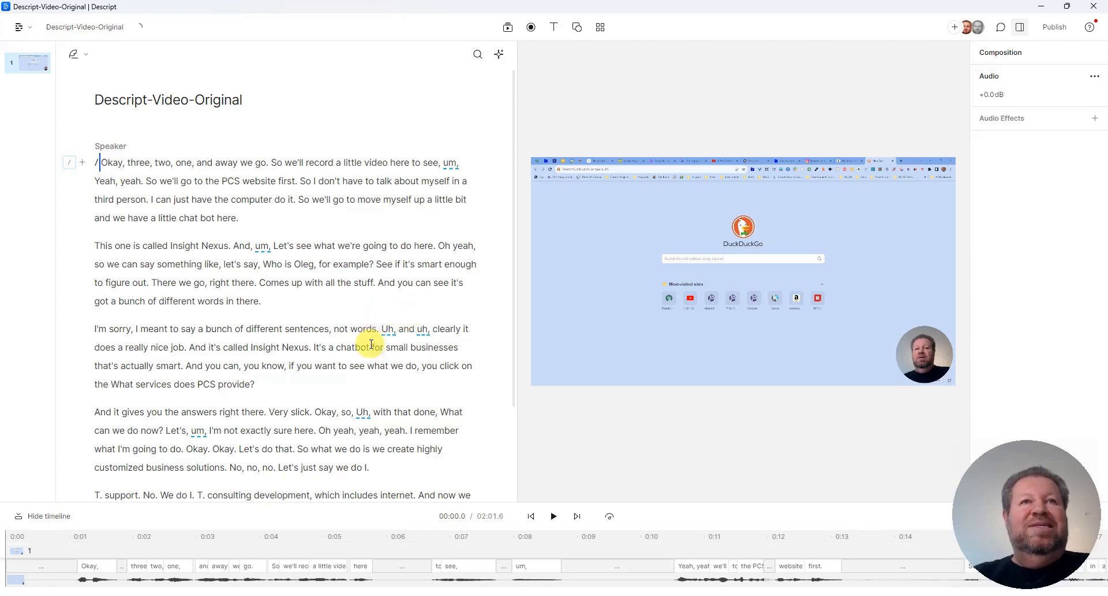
{"action": "scroll", "coordinate": [370, 347], "scroll_direction": "down", "scroll_amount": 2}
{"action": "scroll", "coordinate": [349, 372], "scroll_direction": "up", "scroll_amount": 2}
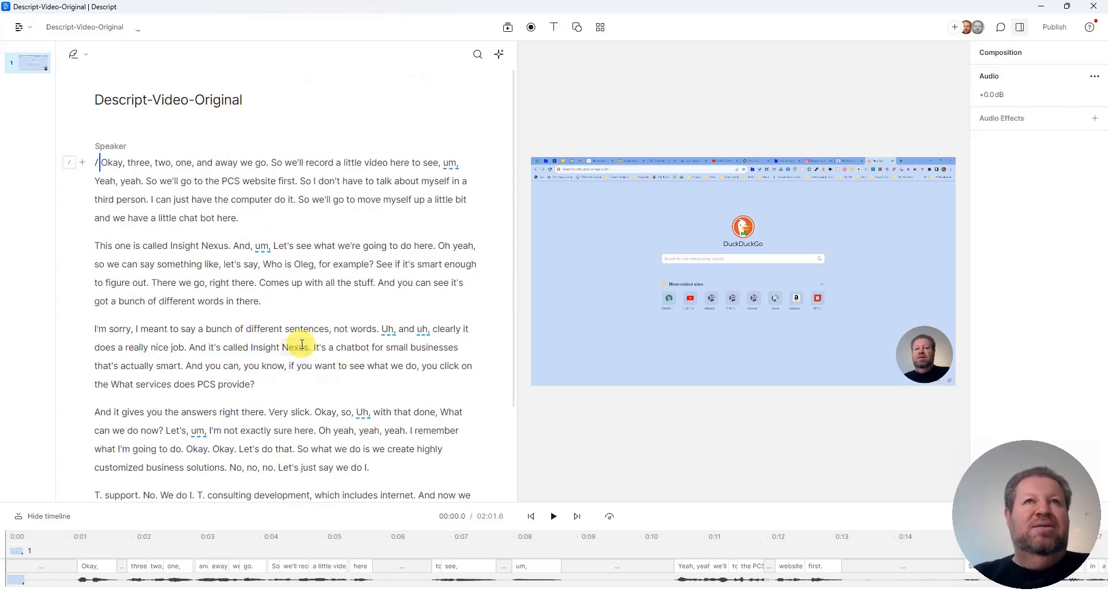
{"action": "left_click", "coordinate": [554, 519]}
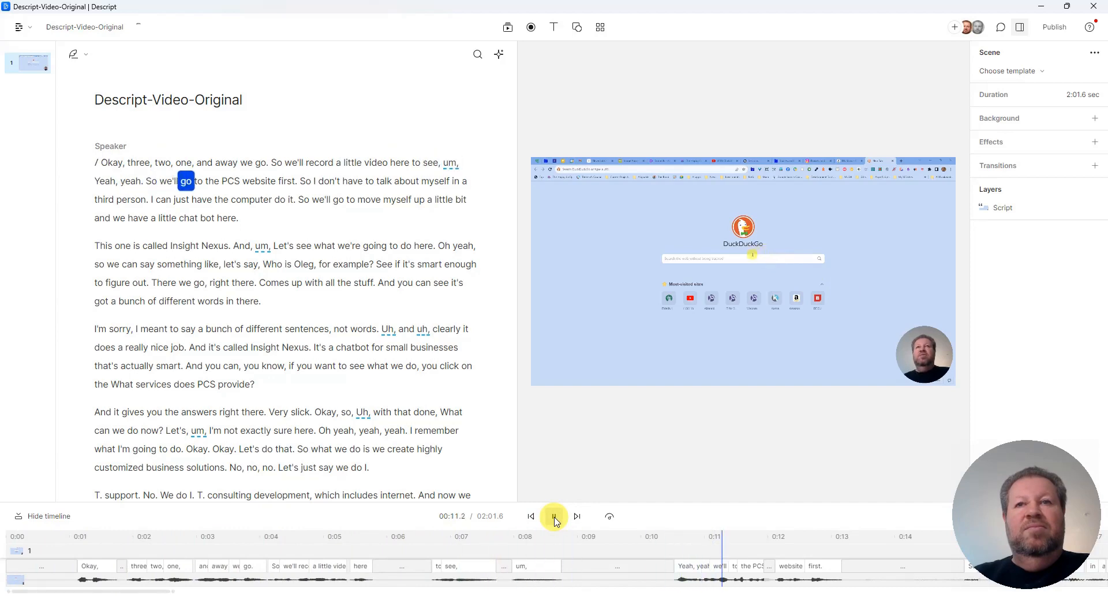
{"action": "left_click", "coordinate": [555, 517]}
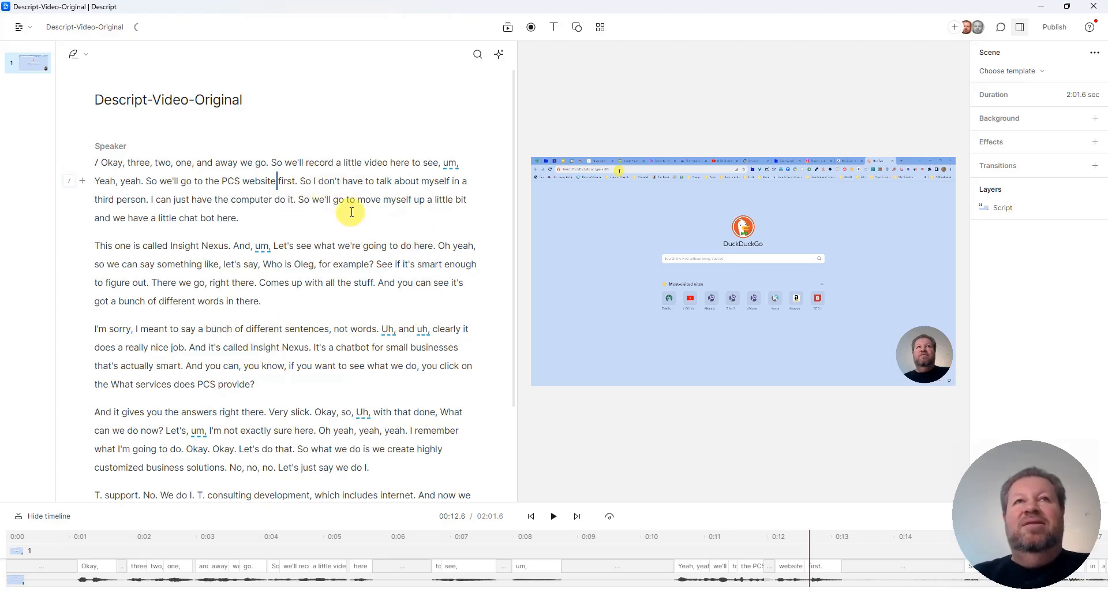
Shorten all word gaps of 2 seconds or more to 1 second throughout the transcript.
{"action": "left_click", "coordinate": [499, 55]}
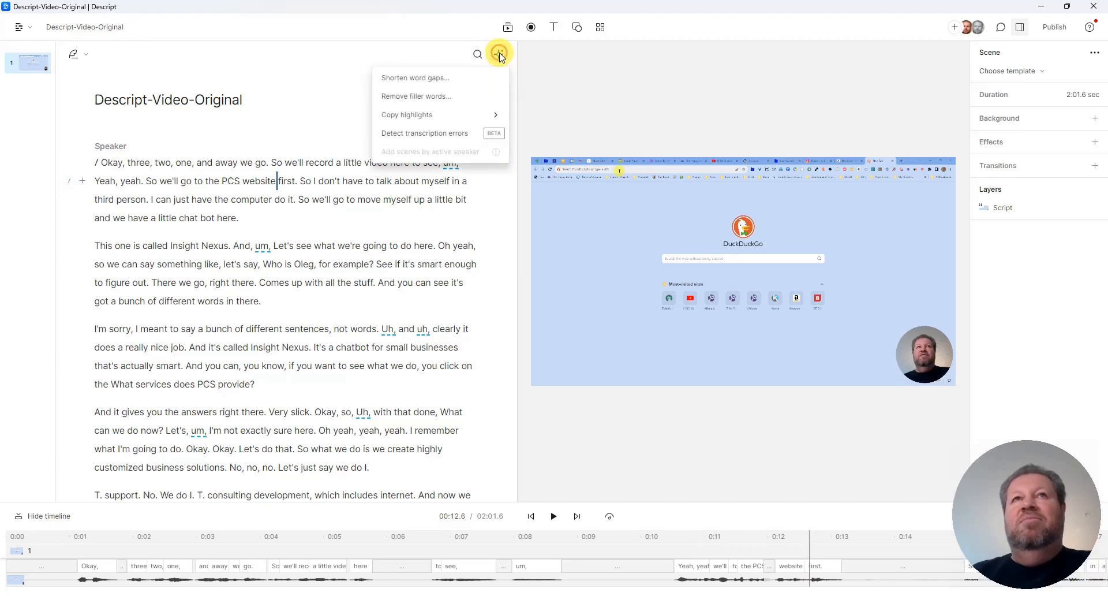
{"action": "left_click", "coordinate": [440, 83]}
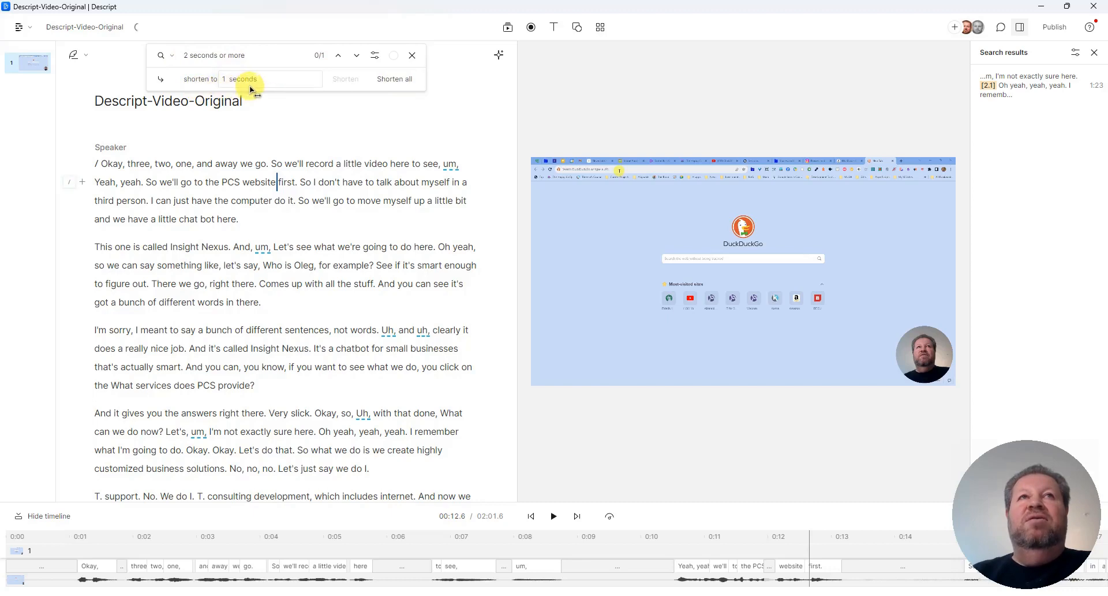
{"action": "left_click", "coordinate": [394, 81]}
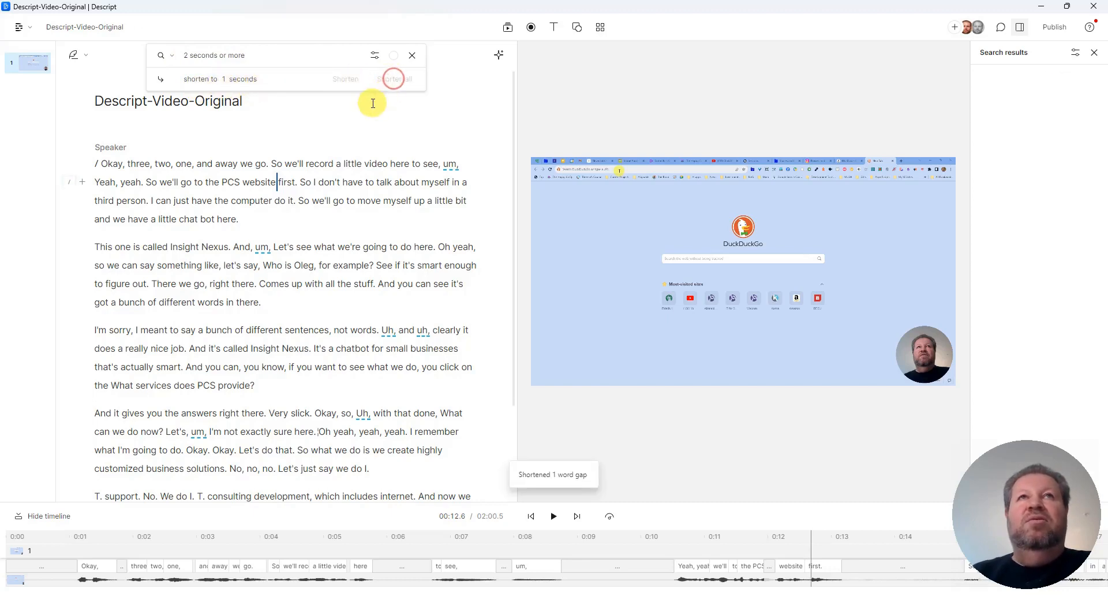
{"action": "left_click", "coordinate": [410, 55]}
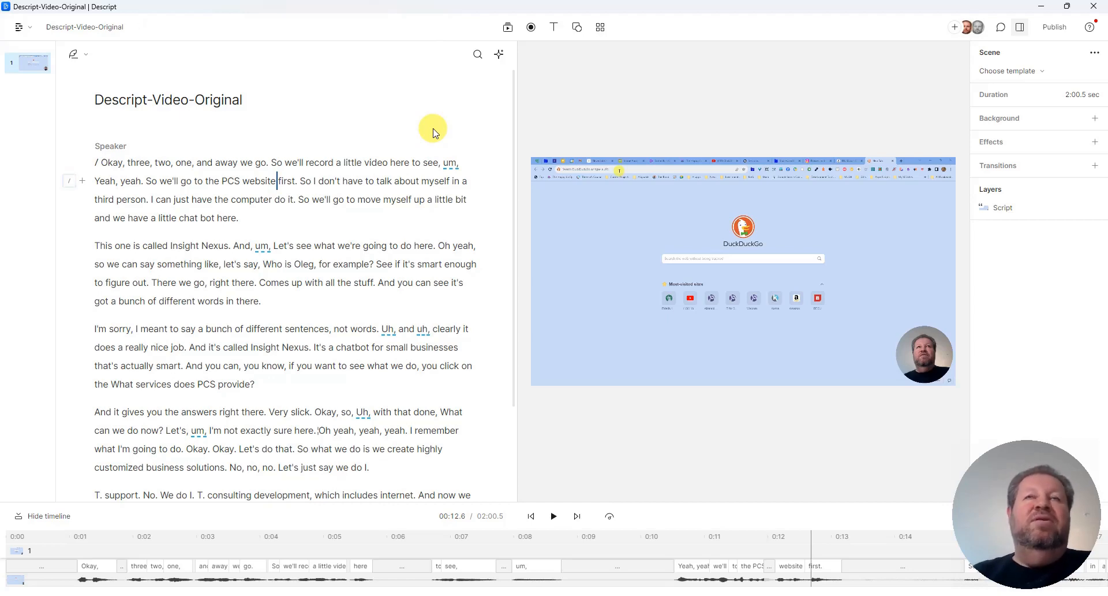
Remove all filler words from the transcript, deleting them and replacing each with a gap.
{"action": "left_click", "coordinate": [499, 54]}
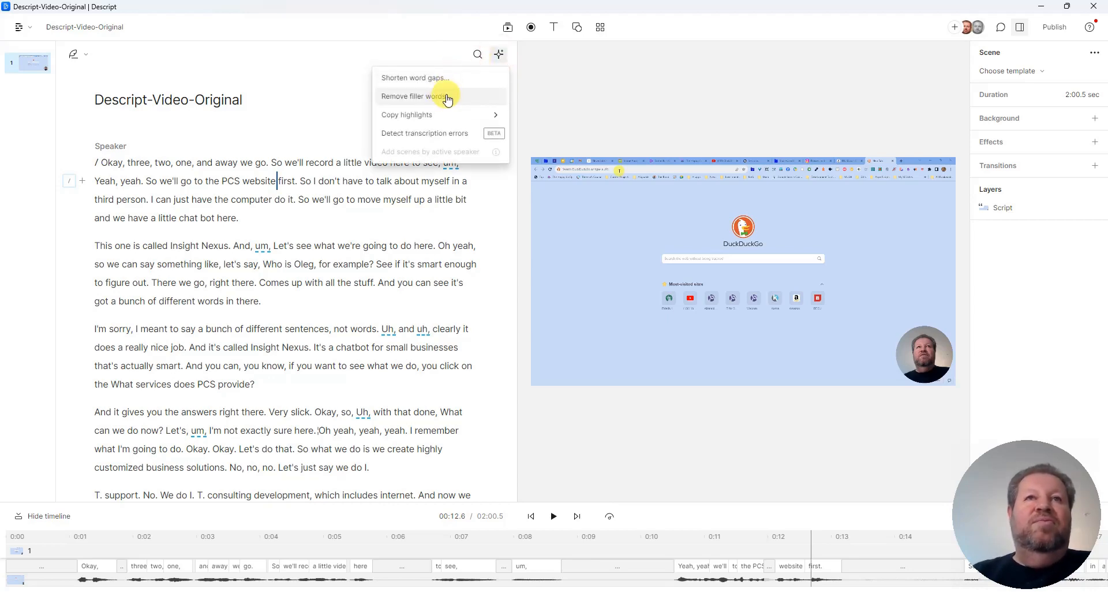
{"action": "left_click", "coordinate": [365, 216]}
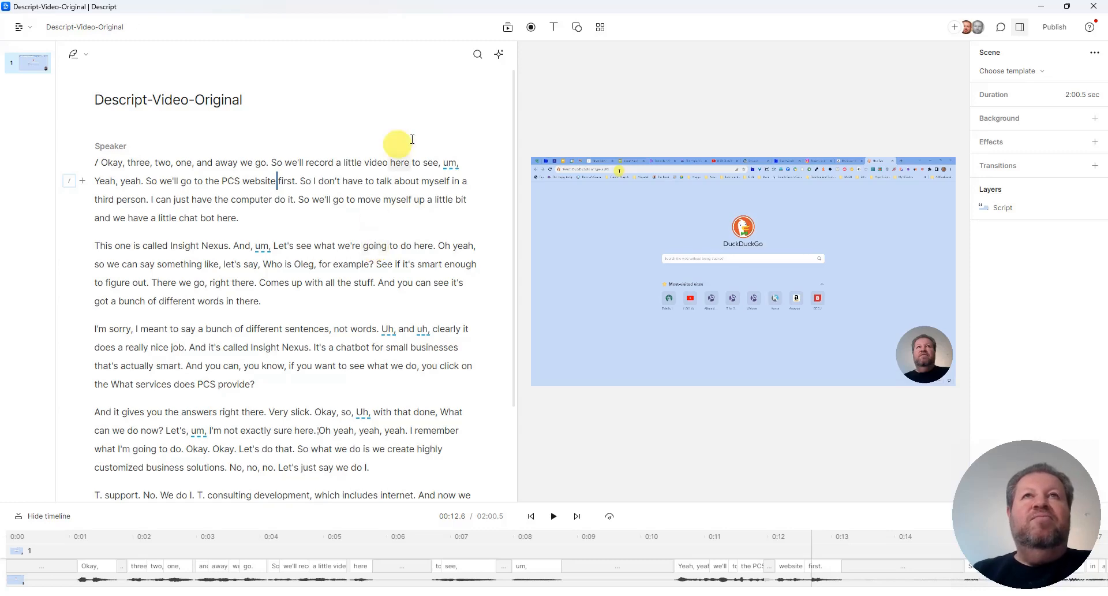
{"action": "left_click", "coordinate": [499, 56]}
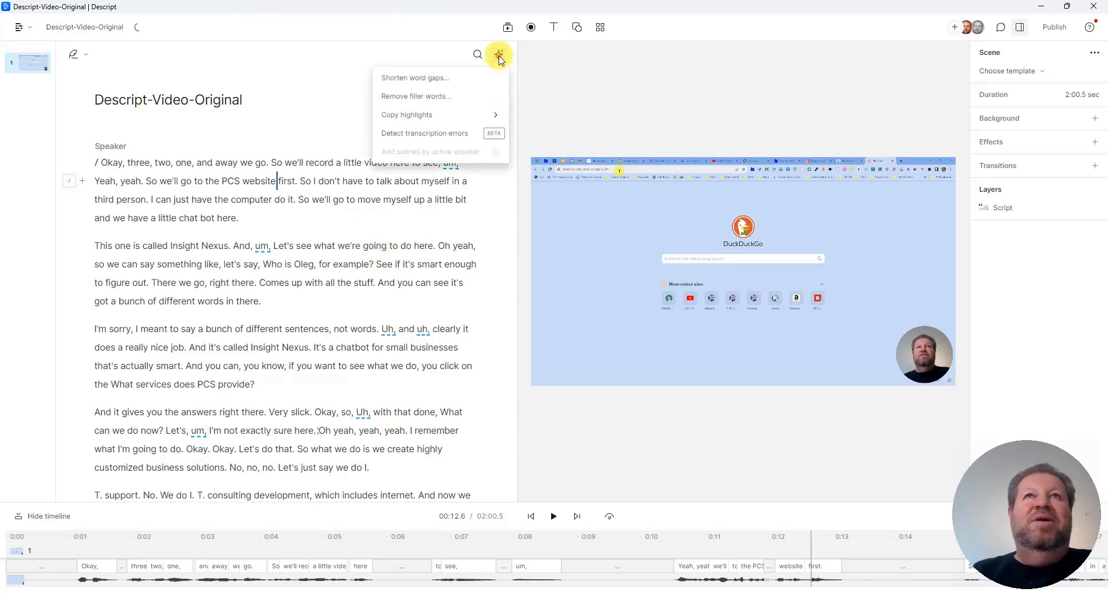
{"action": "left_click", "coordinate": [435, 99]}
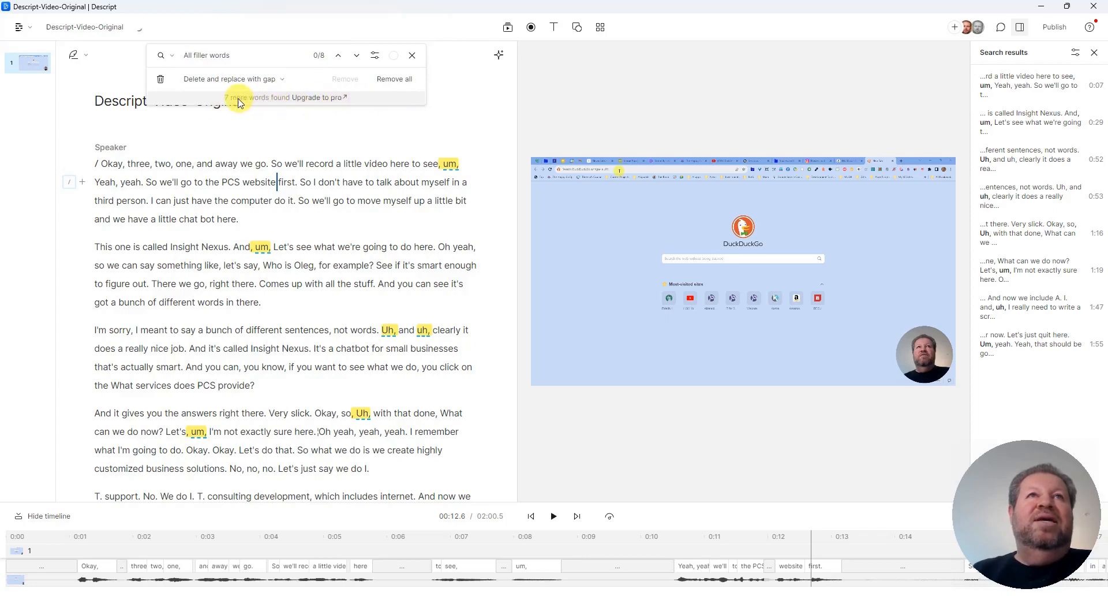
{"action": "left_click", "coordinate": [397, 85]}
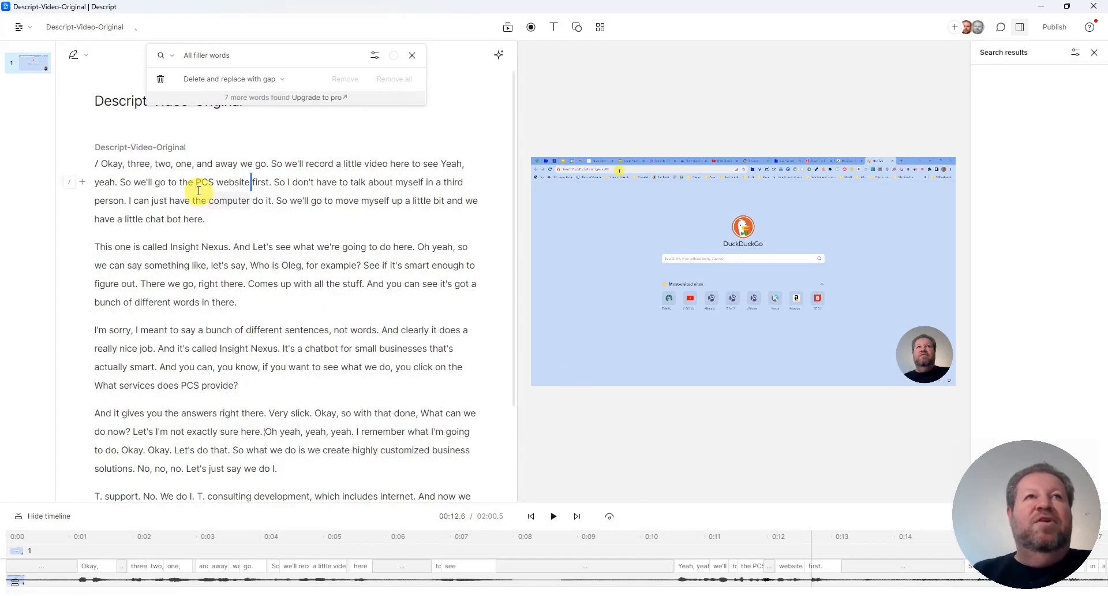
Play back the opening passages of the video to check the spots where filler words were removed.
{"action": "left_click", "coordinate": [177, 167]}
{"action": "left_click", "coordinate": [553, 517]}
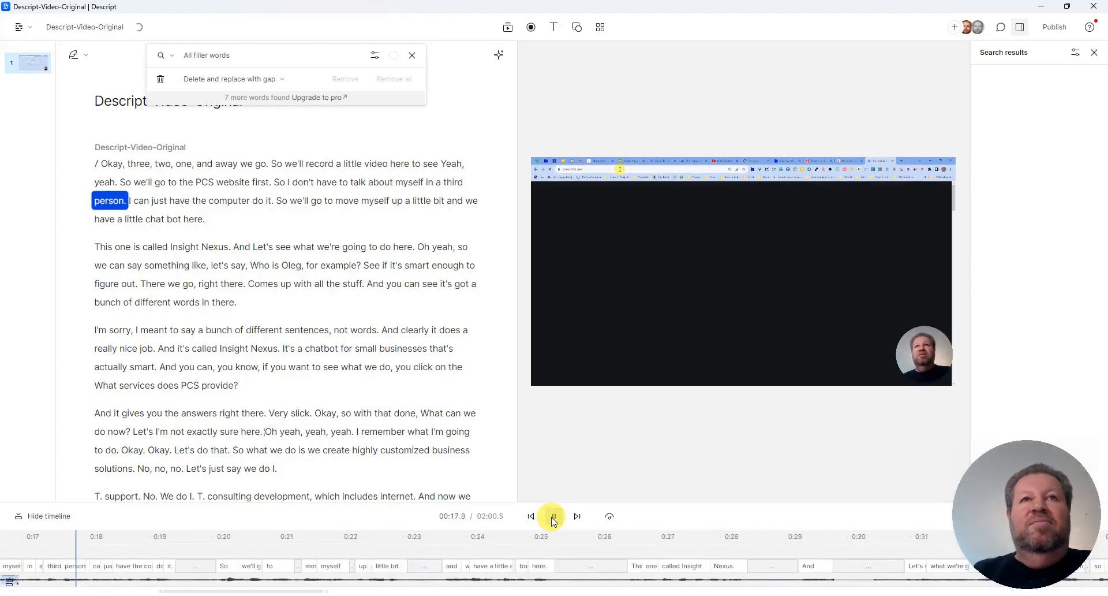
{"action": "left_click", "coordinate": [552, 517]}
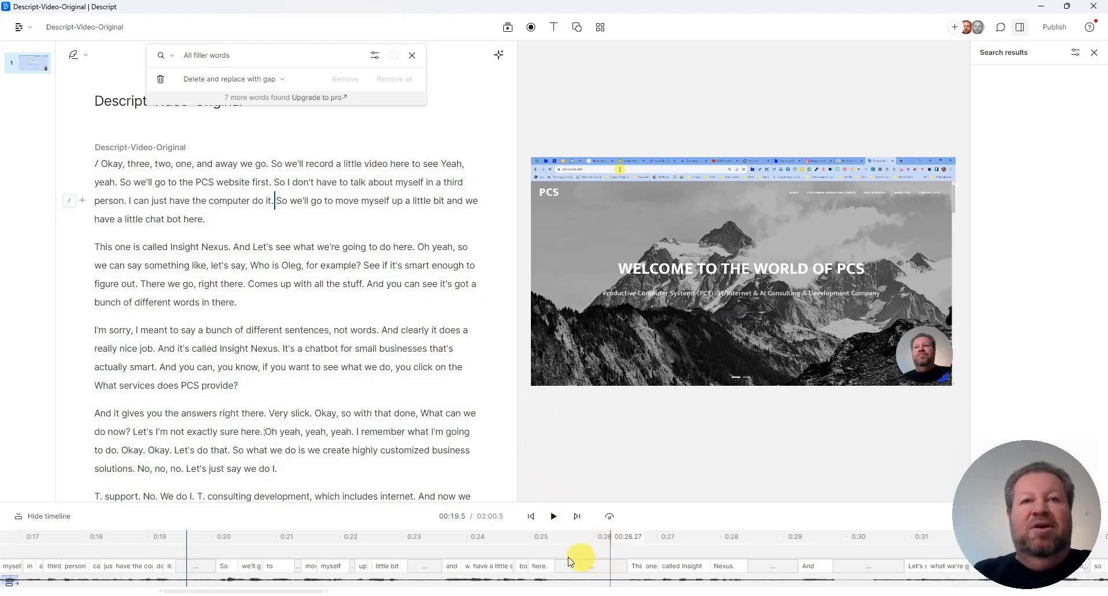
{"action": "left_click", "coordinate": [269, 162]}
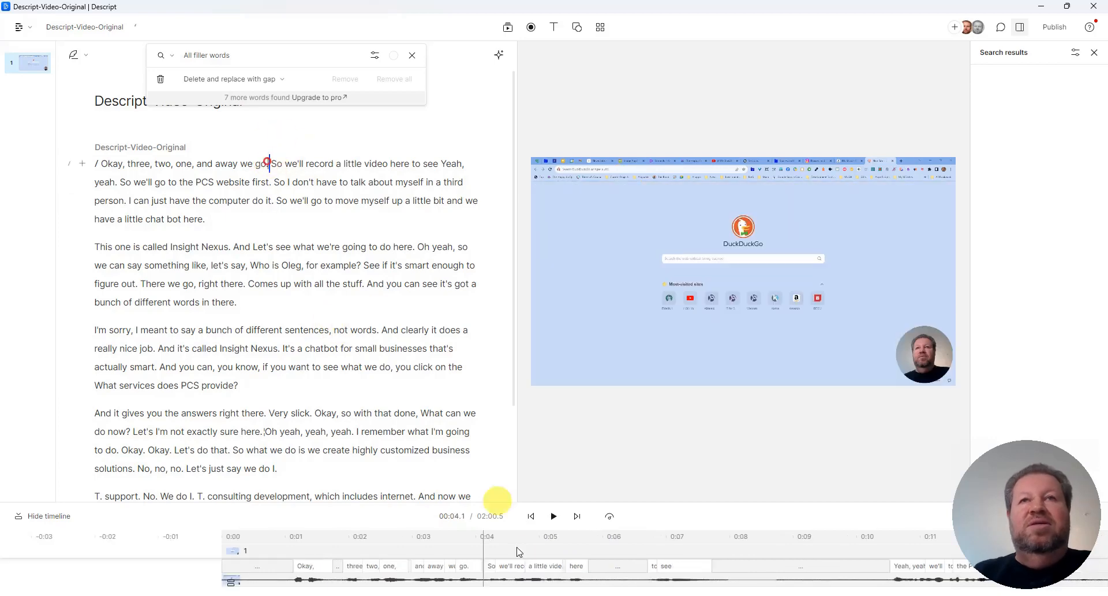
{"action": "left_click", "coordinate": [554, 516]}
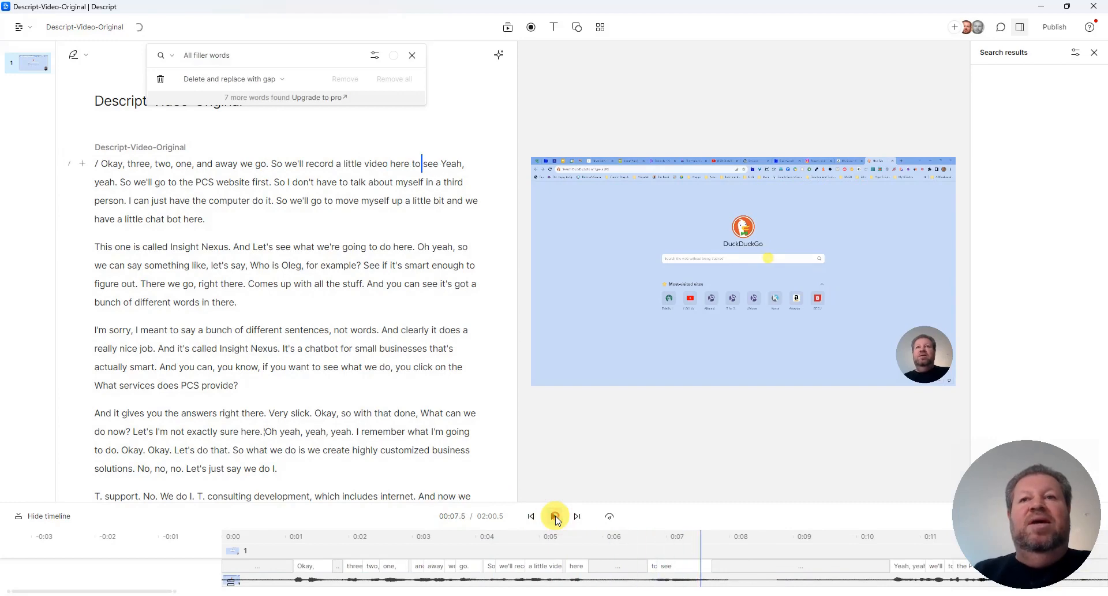
Play the long pause after "a little video here to see" and shorten that gap so "Yeah" starts at about 8.1 seconds.
{"action": "left_click", "coordinate": [555, 517]}
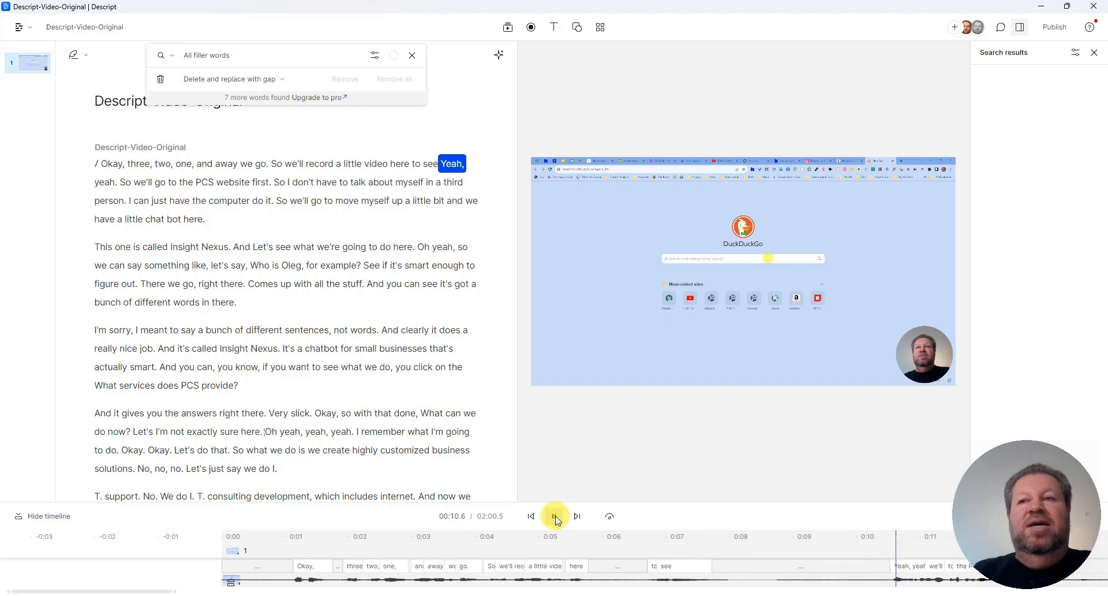
{"action": "left_click", "coordinate": [554, 516]}
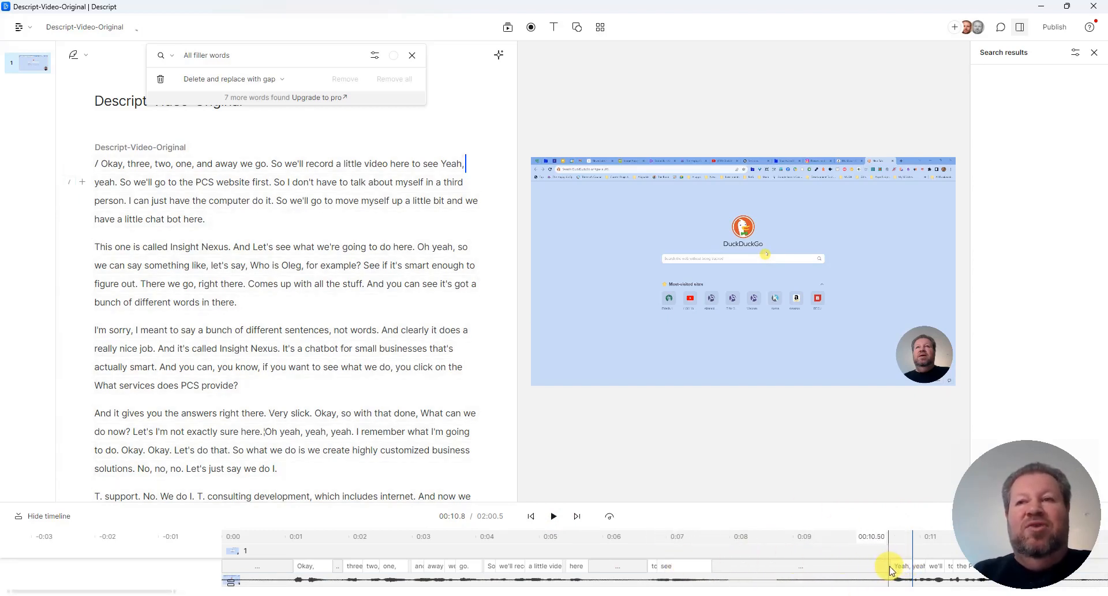
{"action": "left_click_drag", "start_coordinate": [891, 566], "coordinate": [736, 566]}
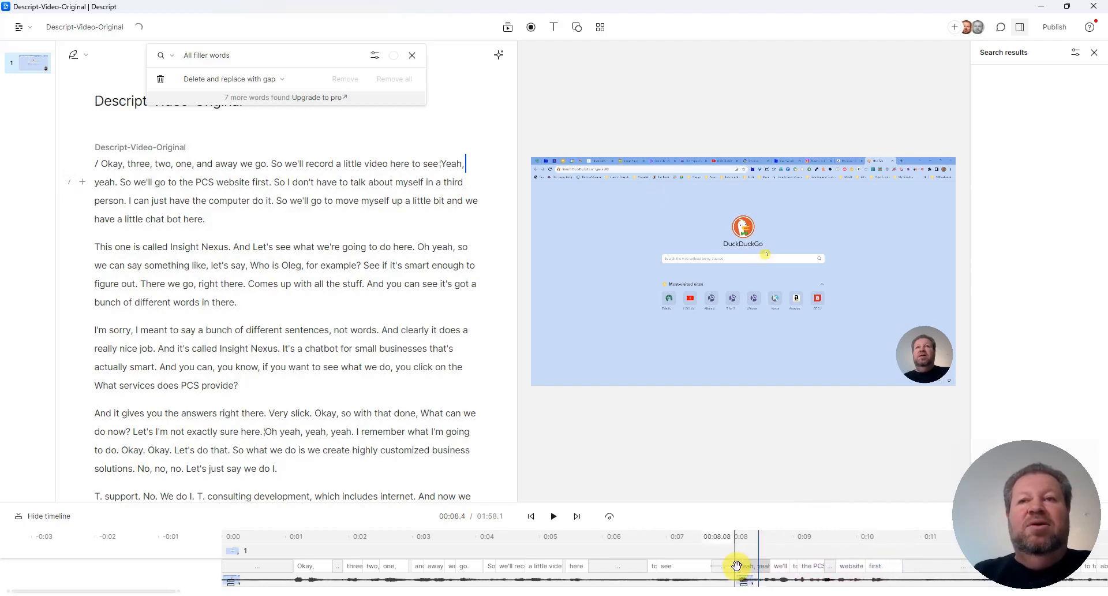
Play back parts of the first paragraph, including the passage from "away we go" across the shortened pause before "Yeah, yeah".
{"action": "left_click", "coordinate": [347, 181]}
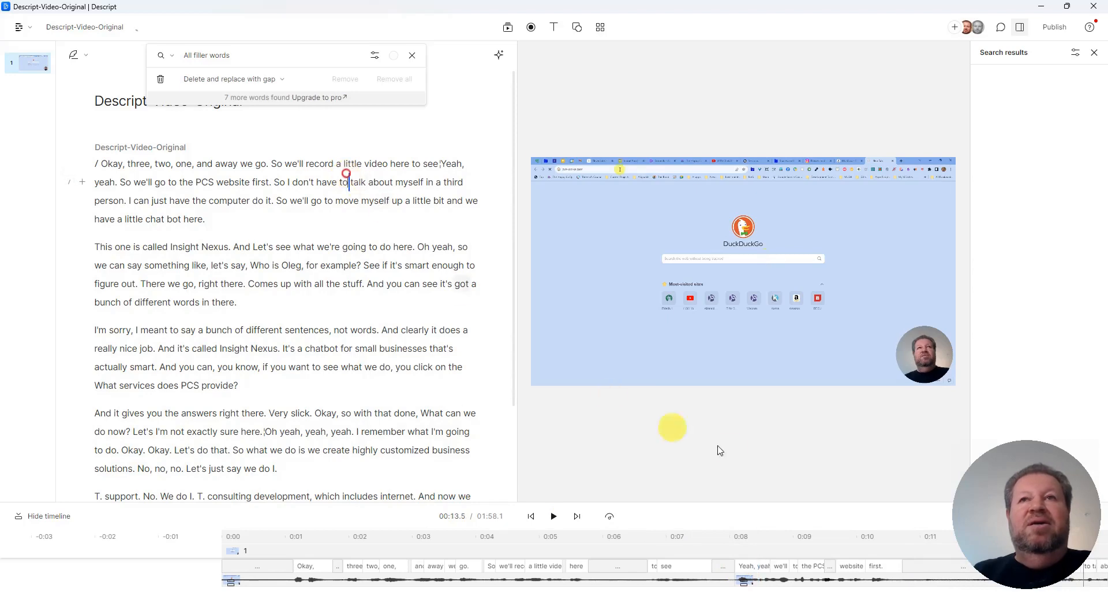
{"action": "left_click", "coordinate": [555, 516]}
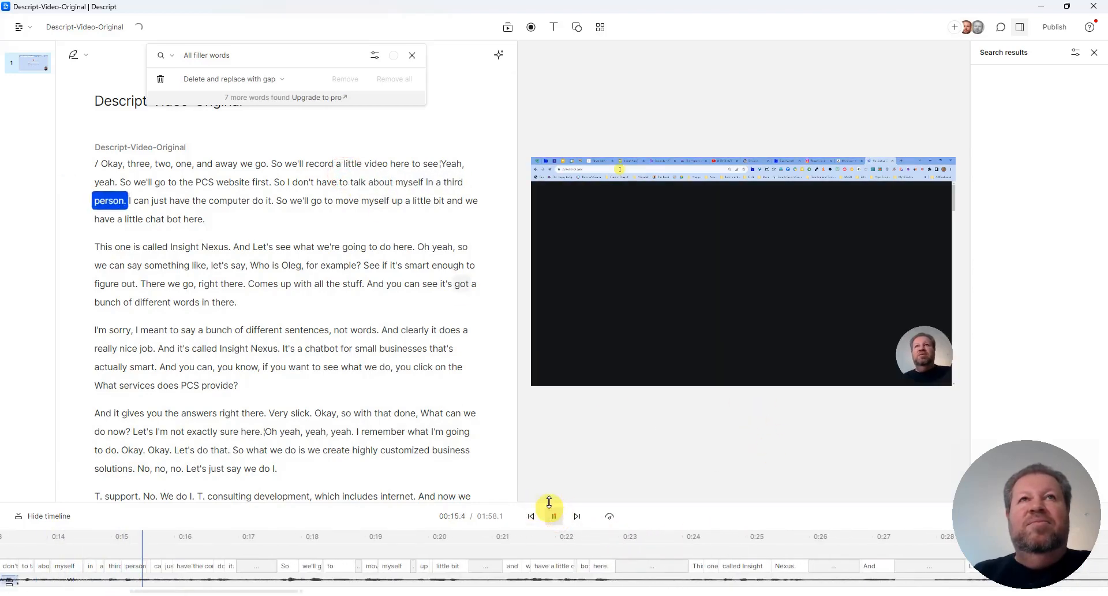
{"action": "left_click", "coordinate": [552, 510]}
{"action": "left_click", "coordinate": [253, 164]}
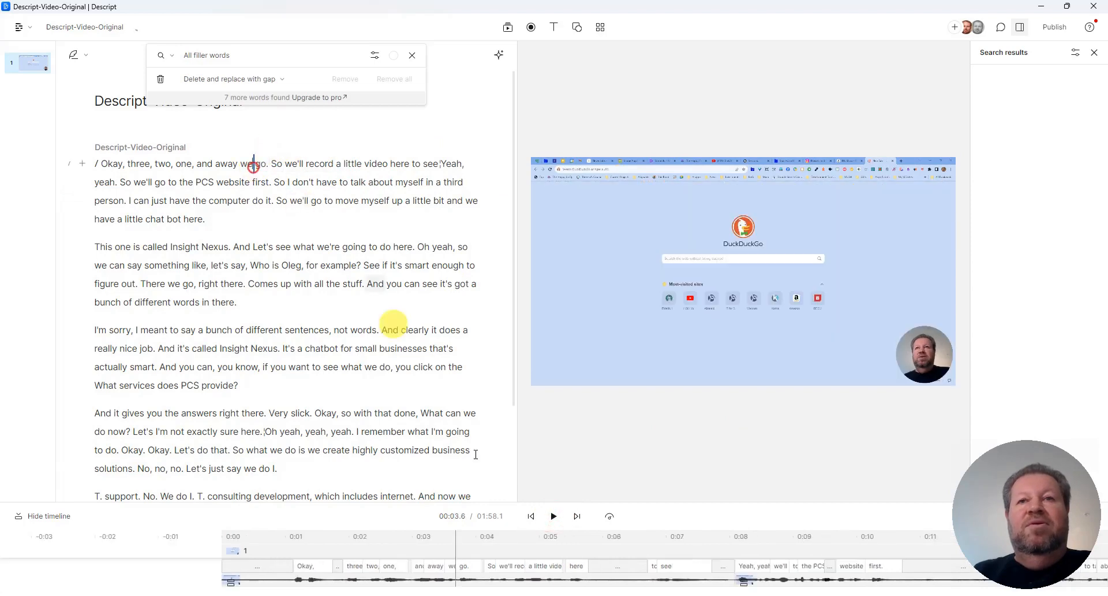
{"action": "left_click", "coordinate": [554, 517]}
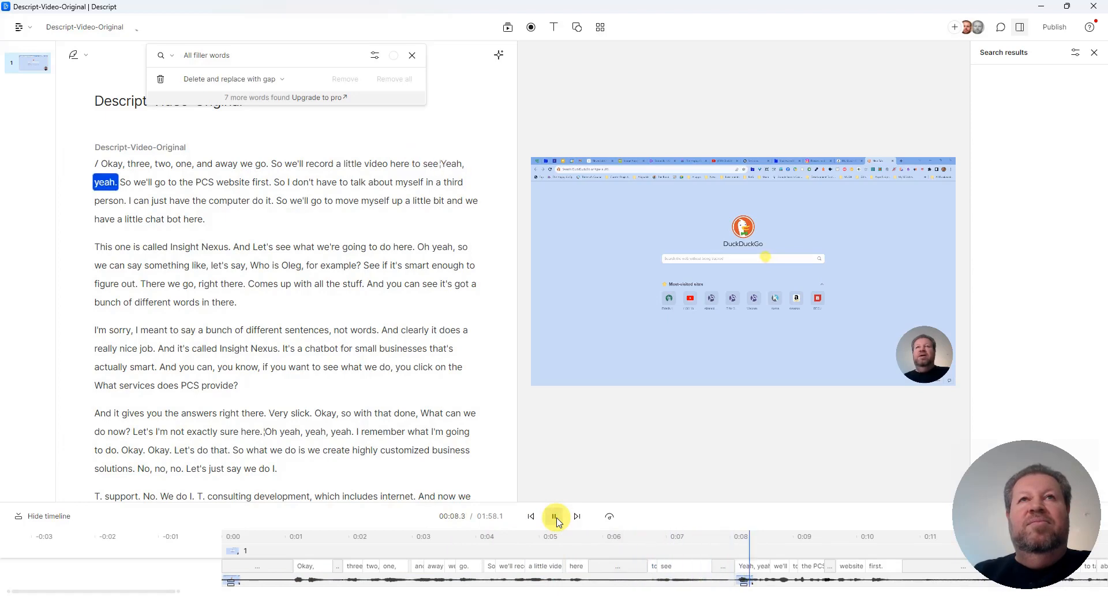
{"action": "left_click", "coordinate": [555, 516]}
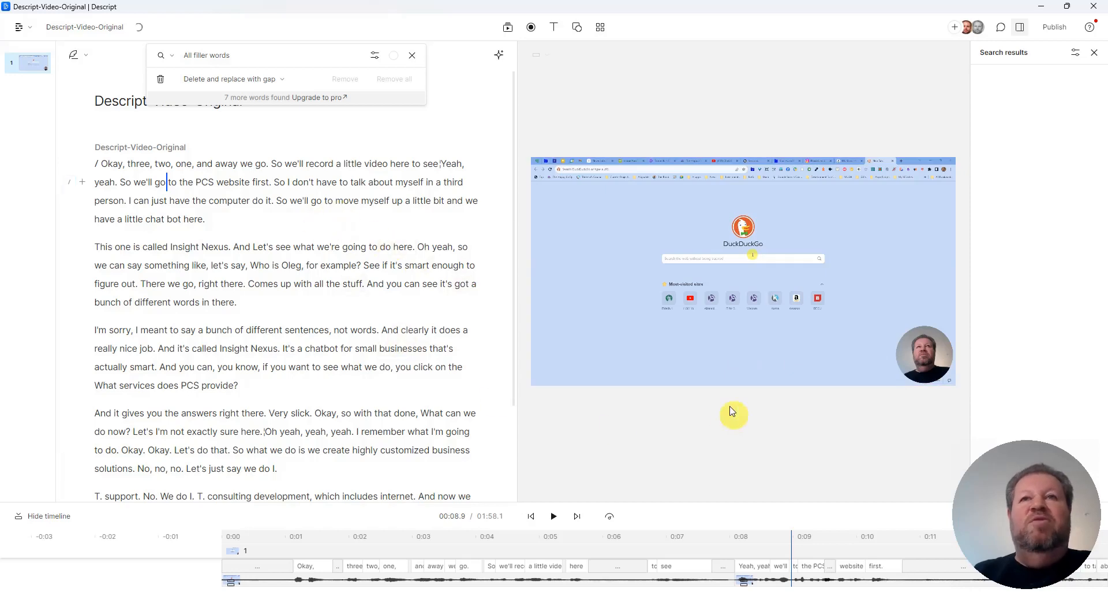
{"action": "left_click", "coordinate": [556, 517]}
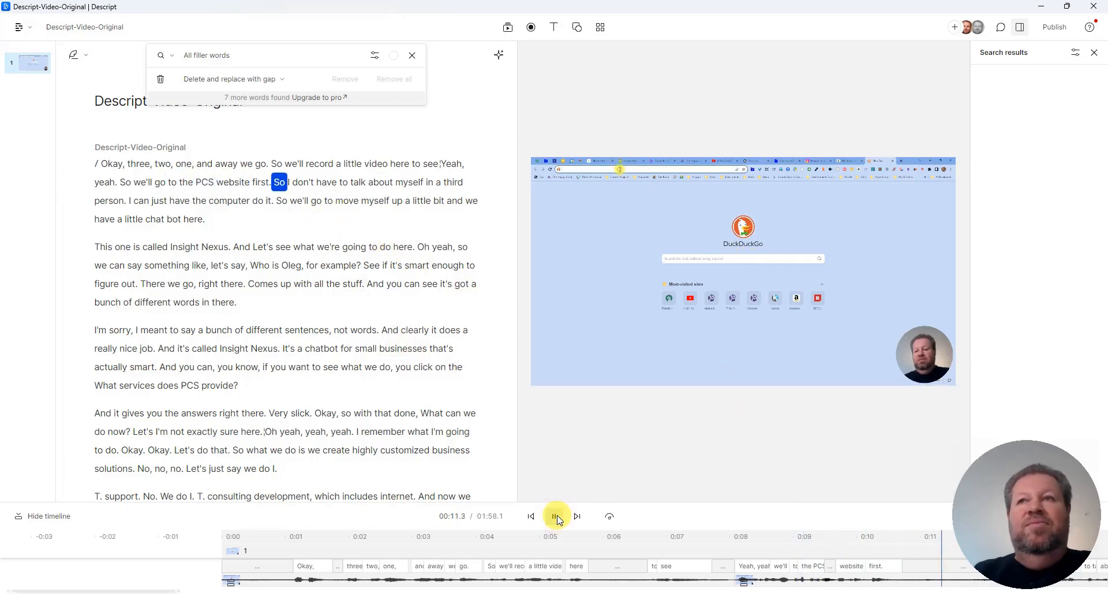
{"action": "left_click", "coordinate": [556, 516]}
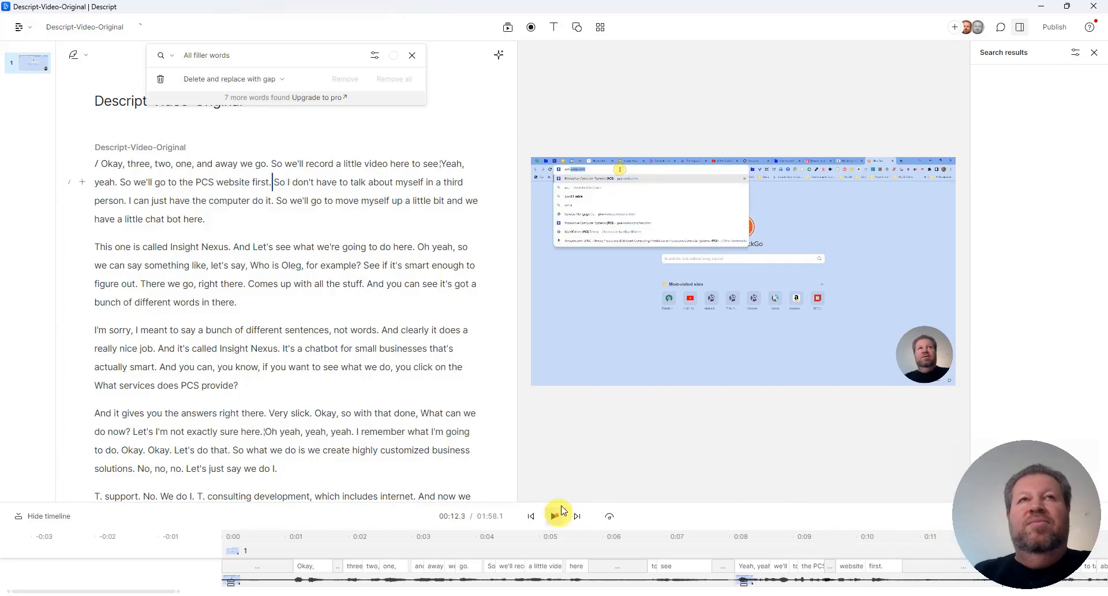
Close the filler-word search and play the video from "So we'll record a little video" through "a little chat bot here".
{"action": "left_click", "coordinate": [412, 58]}
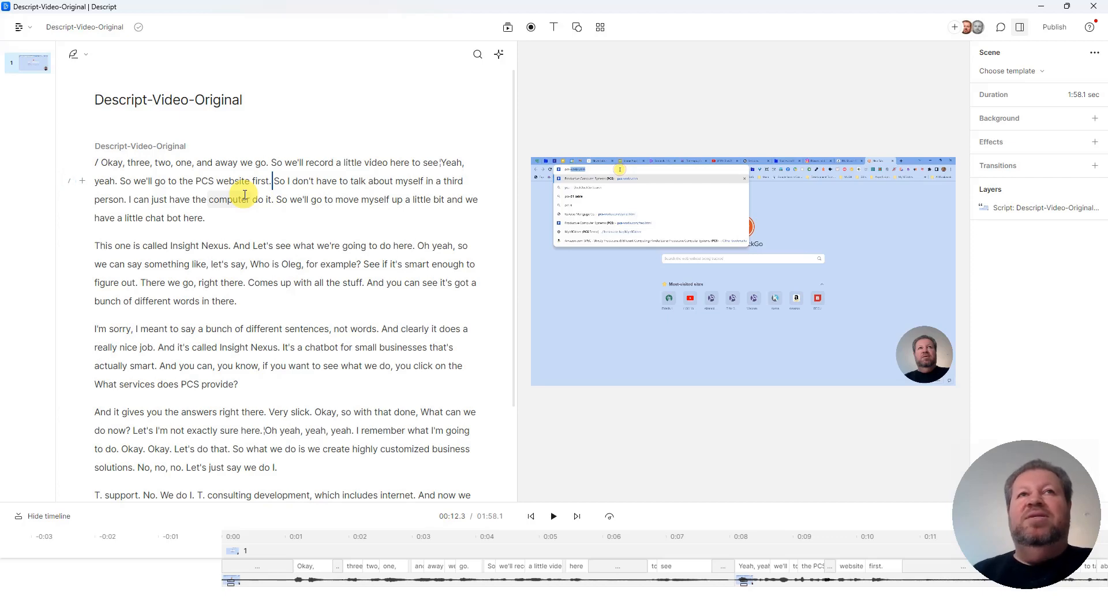
{"action": "left_click", "coordinate": [814, 260]}
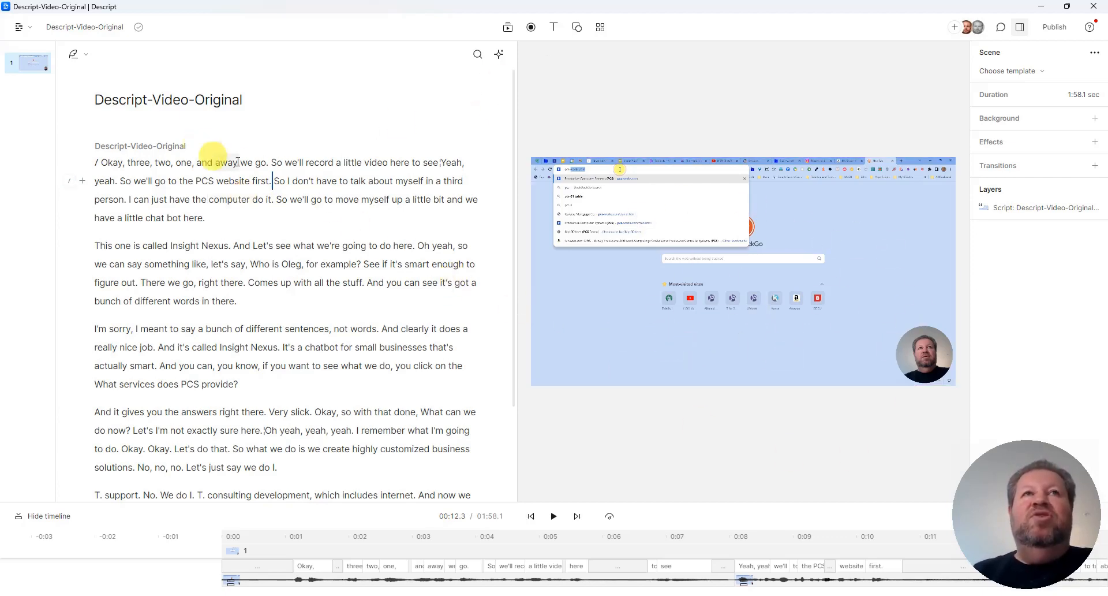
{"action": "left_click", "coordinate": [267, 164]}
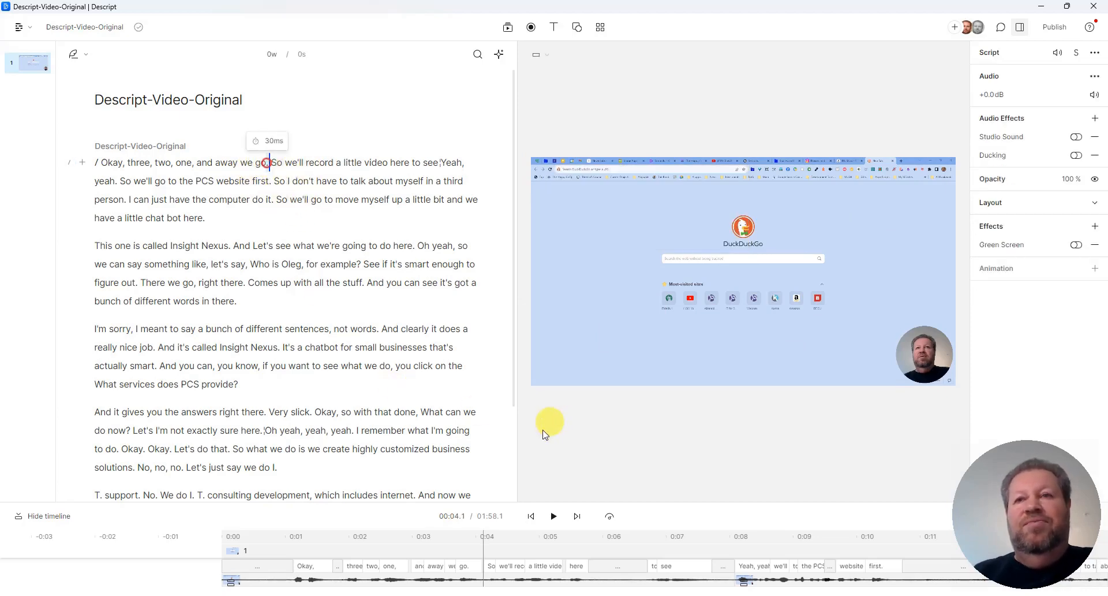
{"action": "left_click", "coordinate": [553, 516]}
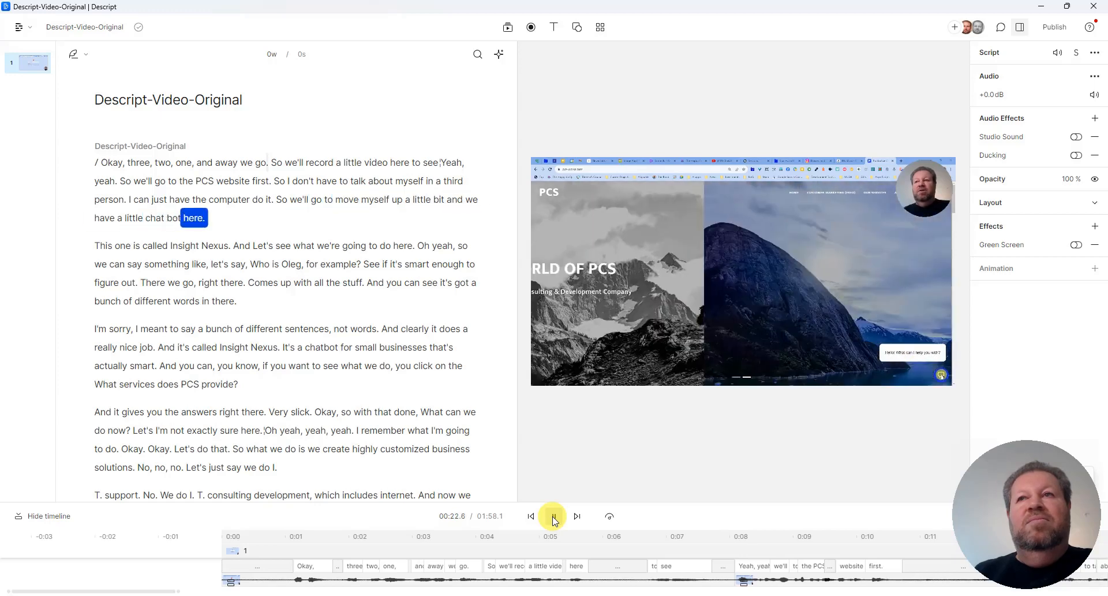
{"action": "left_click", "coordinate": [554, 516]}
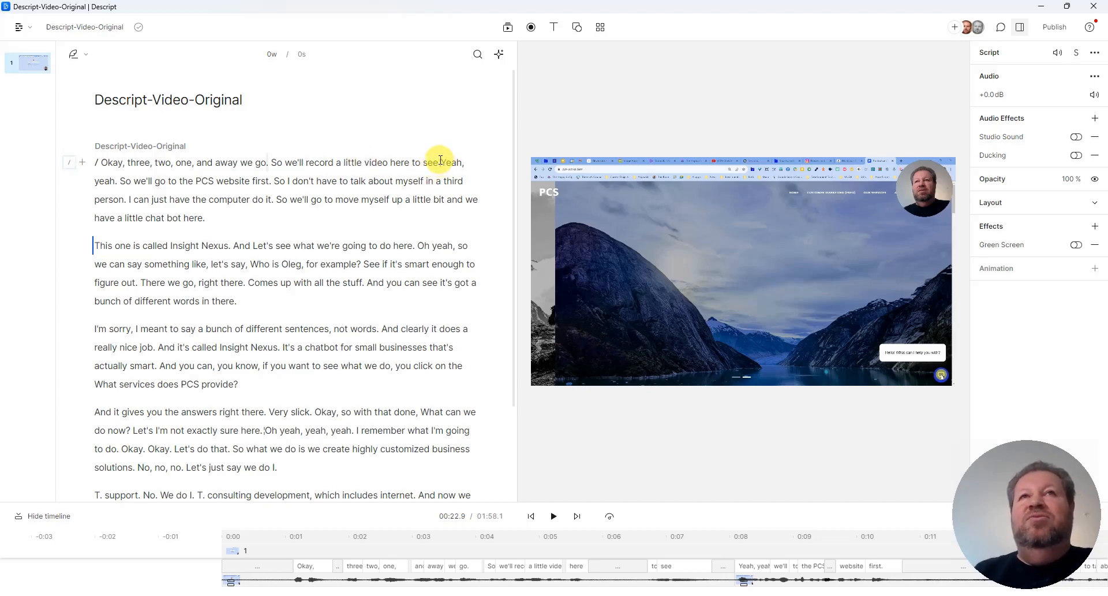
Delete the words "Yeah, yeah" after "So we'll record a little video here to see" in the first paragraph.
{"action": "left_click_drag", "start_coordinate": [441, 163], "coordinate": [115, 181]}
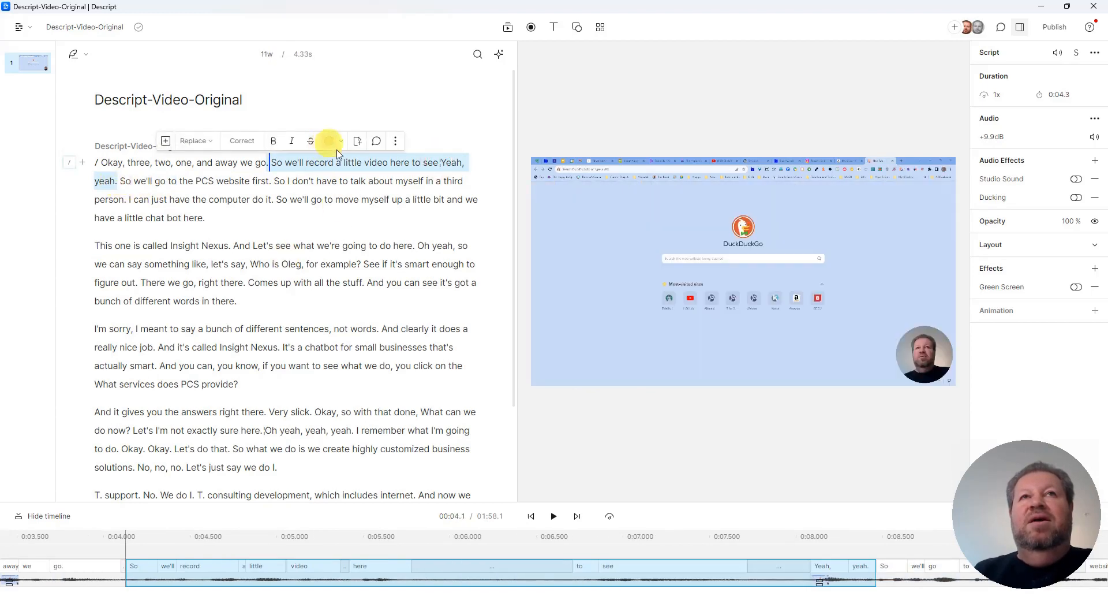
{"action": "left_click", "coordinate": [381, 160]}
{"action": "left_click", "coordinate": [438, 162]}
{"action": "key", "text": "Delete"}
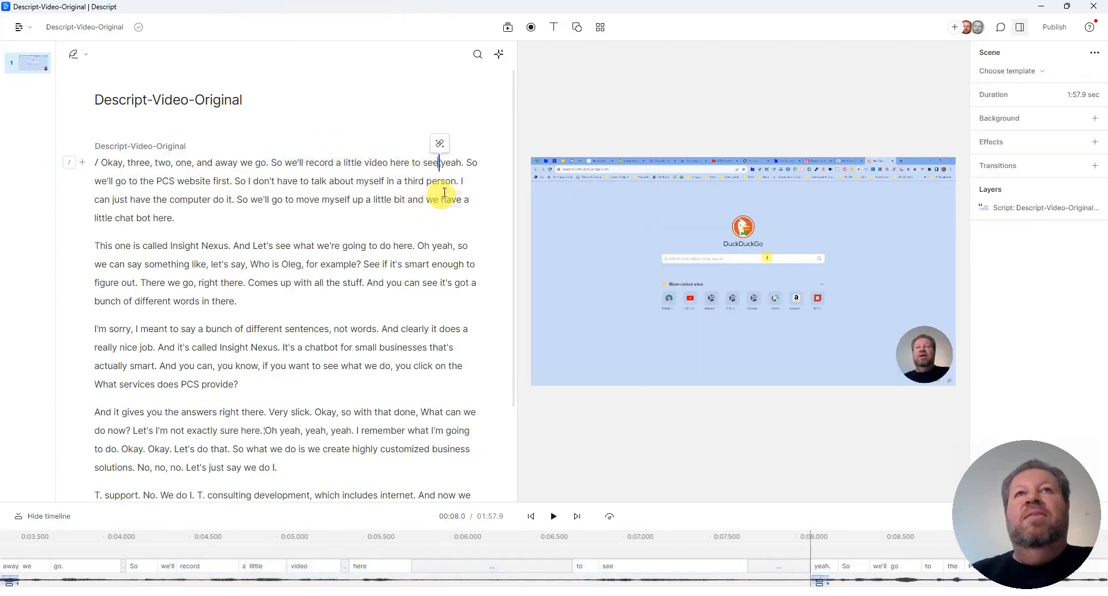
{"action": "left_click", "coordinate": [456, 161]}
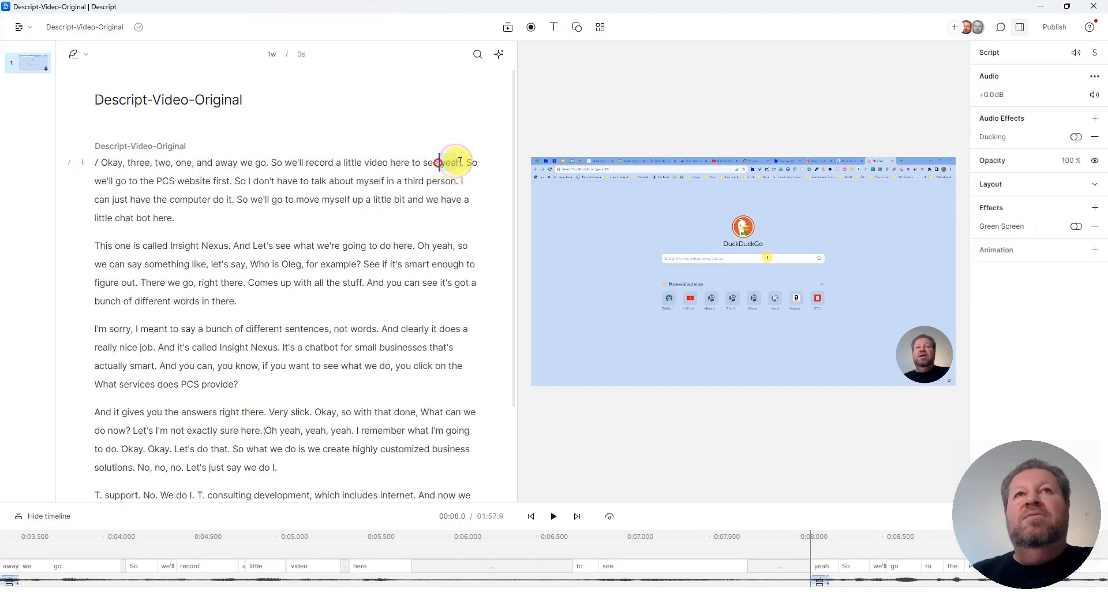
{"action": "double_click", "coordinate": [451, 163]}
{"action": "key", "text": "Delete"}
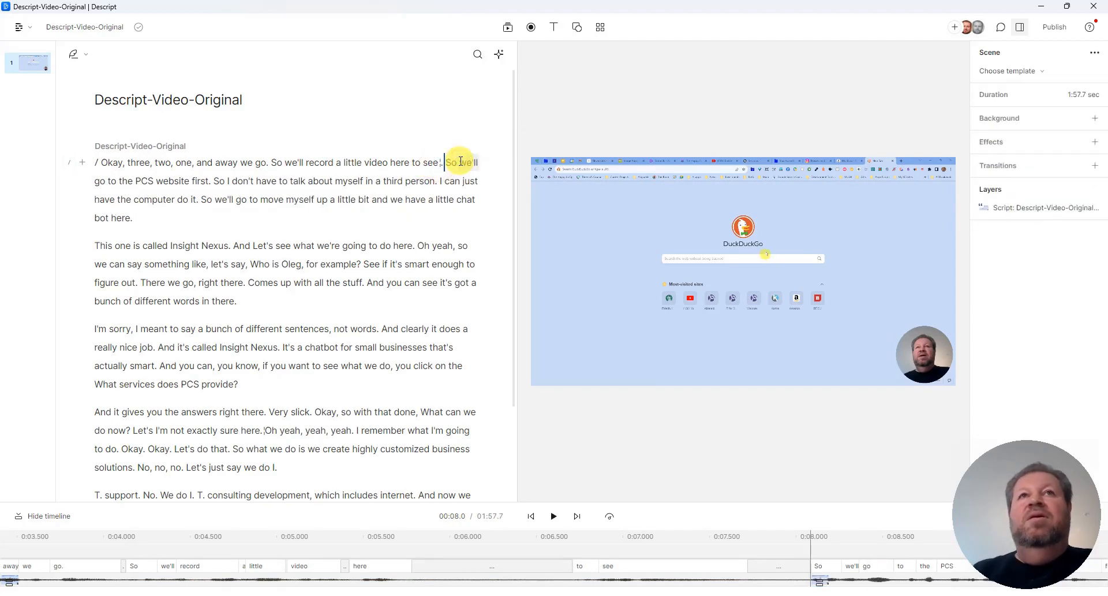
Play the video from "we'll record" past the deleted words to check the cut before "So we'll go to the PCS website".
{"action": "left_click", "coordinate": [301, 164]}
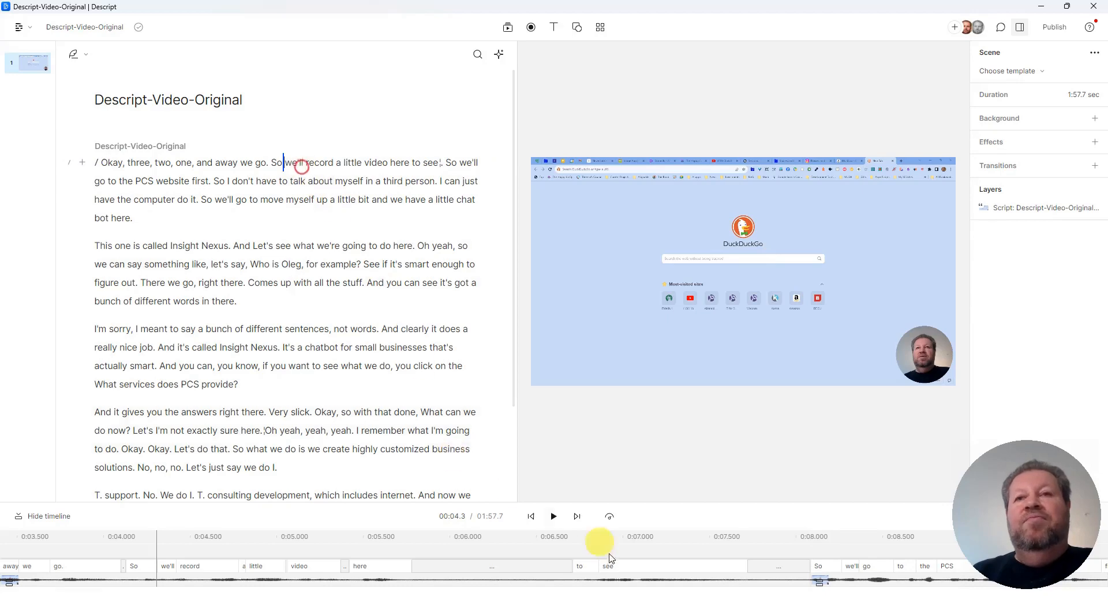
{"action": "left_click", "coordinate": [554, 515]}
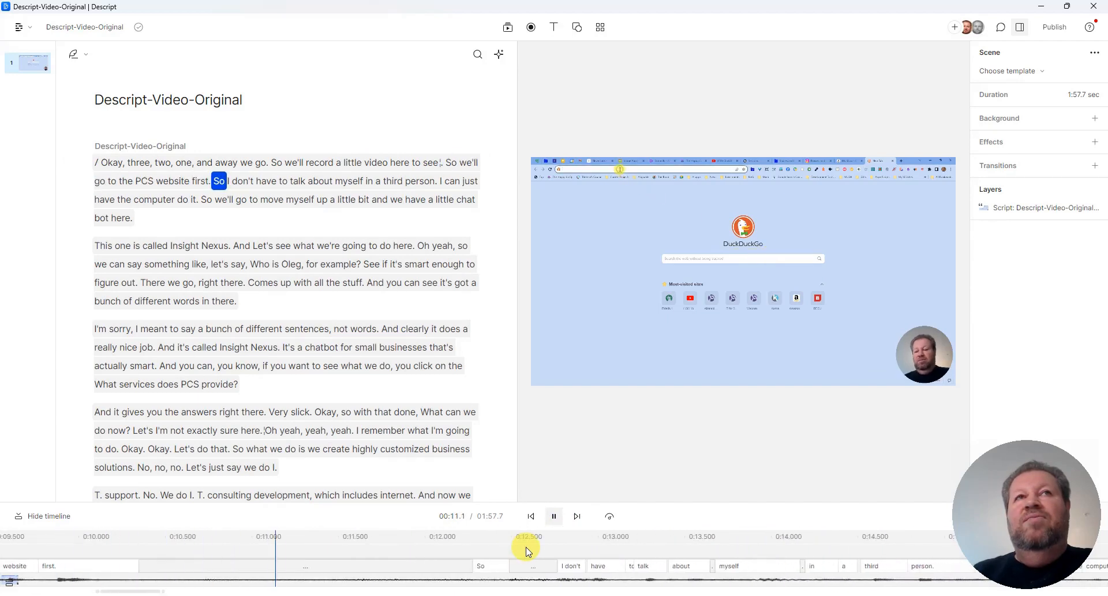
{"action": "left_click", "coordinate": [555, 515]}
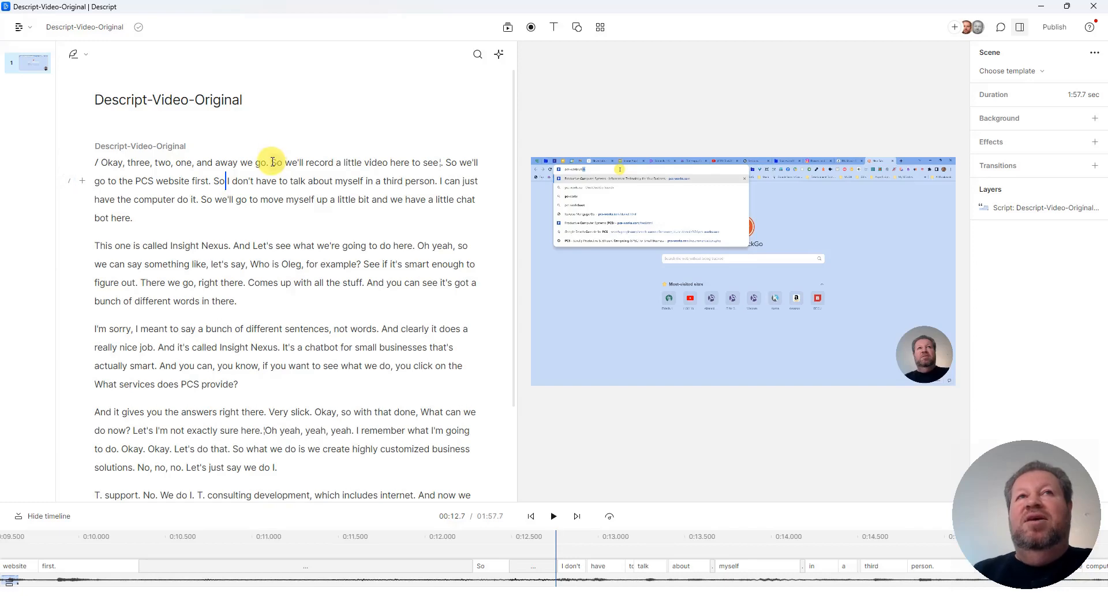
Strike through "So we'll record a little video here to see" in the first paragraph so playback ignores it.
{"action": "left_click_drag", "start_coordinate": [272, 162], "coordinate": [441, 164]}
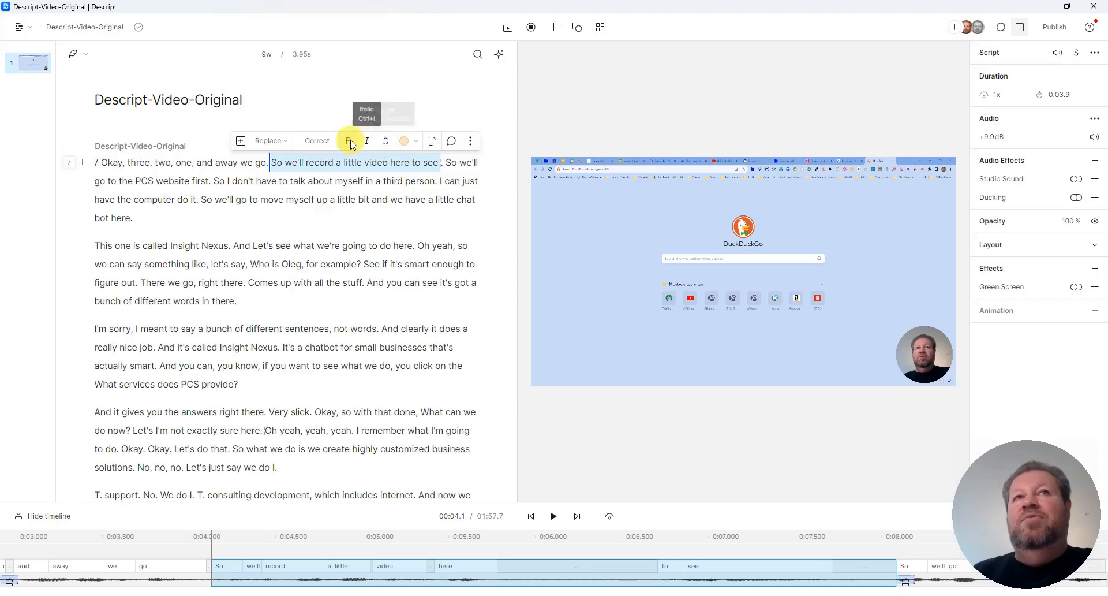
{"action": "left_click", "coordinate": [385, 143]}
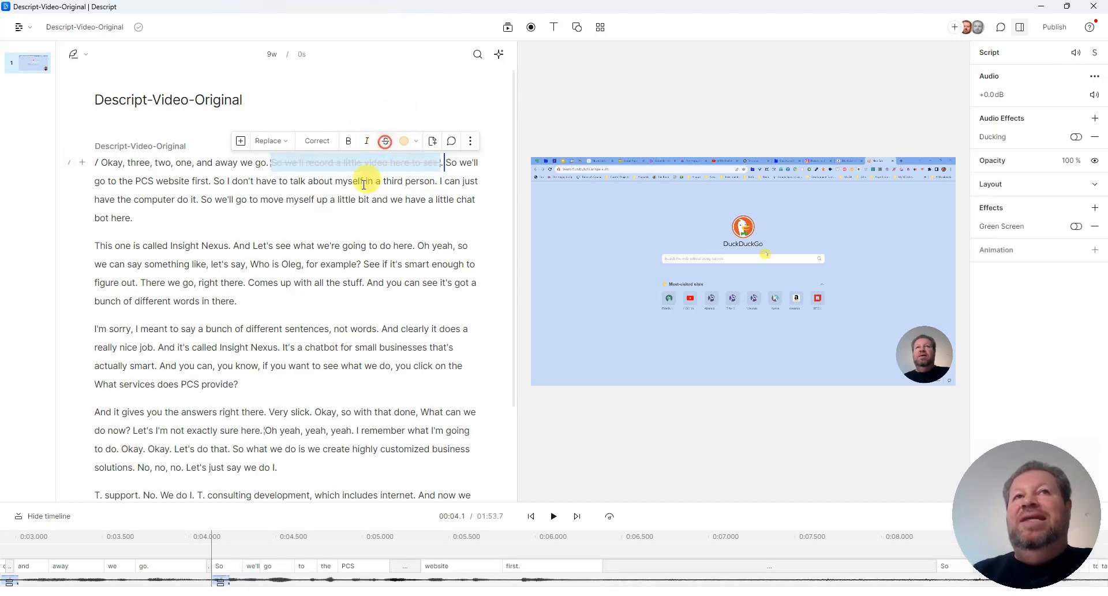
{"action": "left_click", "coordinate": [337, 226]}
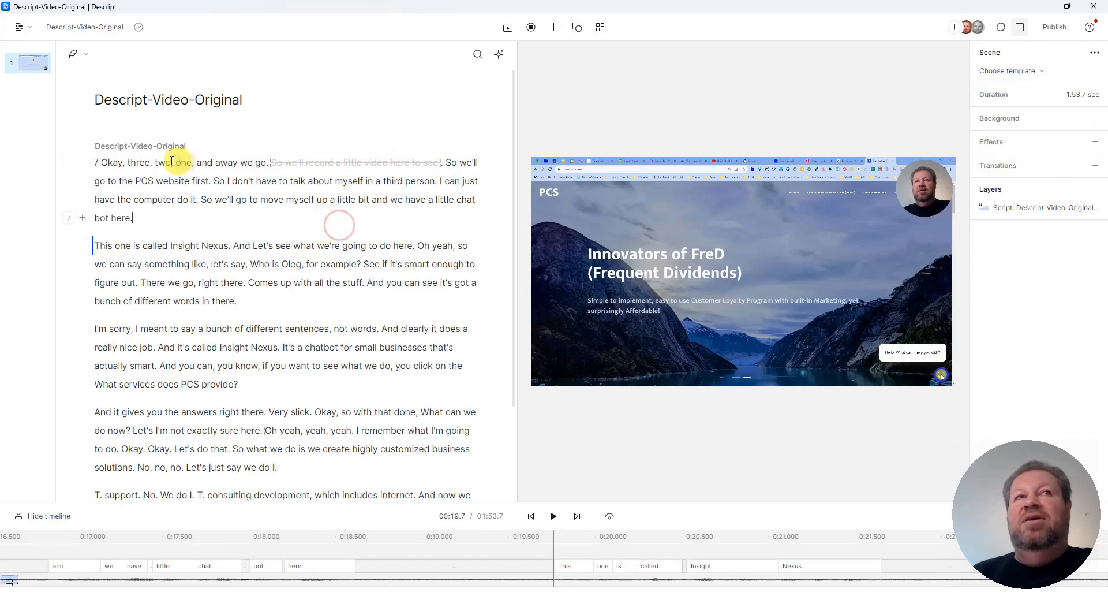
Play the video from "three, two, one" across the struck-through sentence to check how the passage runs.
{"action": "left_click", "coordinate": [137, 163]}
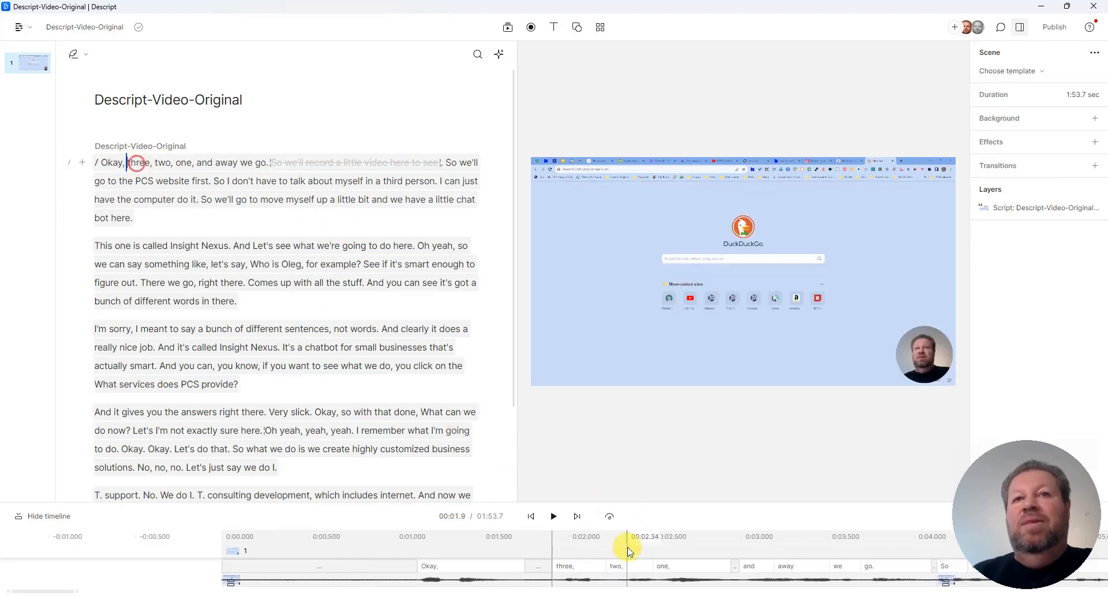
{"action": "left_click", "coordinate": [553, 517]}
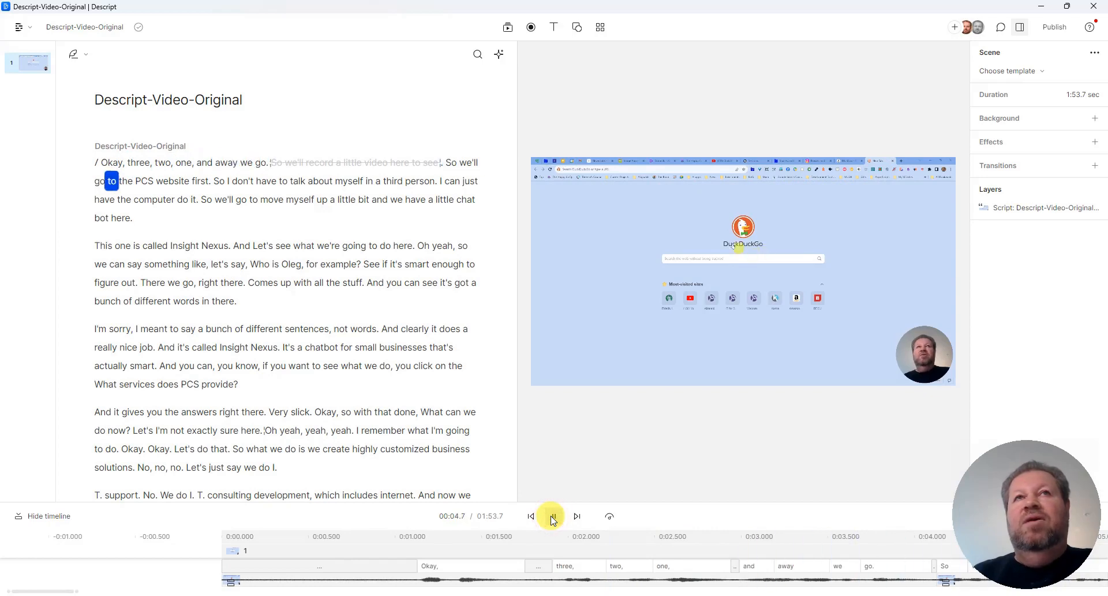
{"action": "key", "text": "space"}
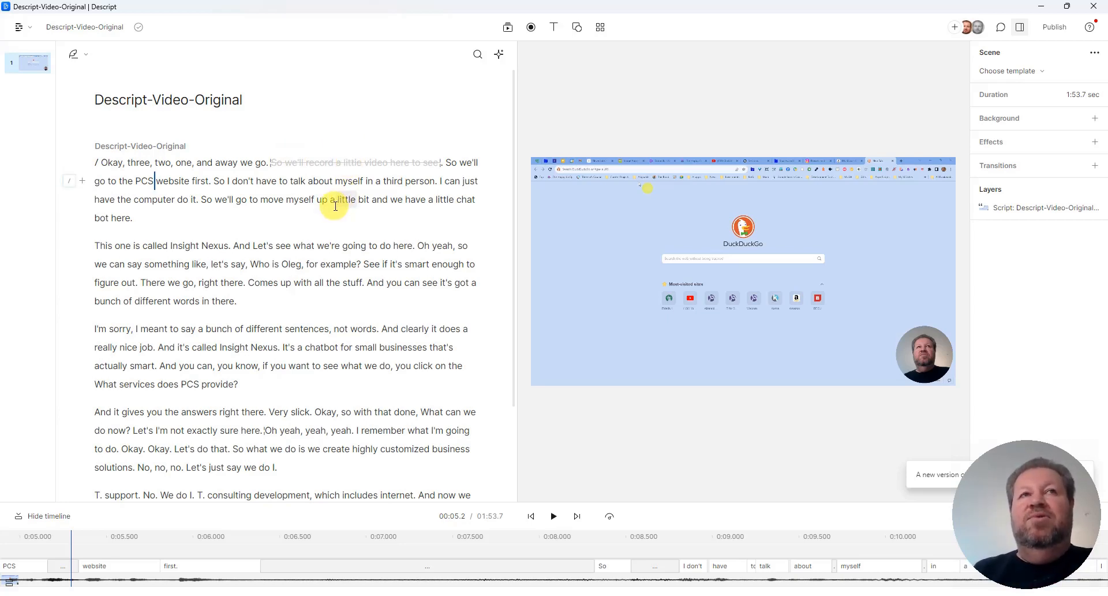
Look through the rest of the transcript and play the opening of the "This one is called Insight Nexus" paragraph.
{"action": "scroll", "coordinate": [350, 290], "scroll_direction": "down", "scroll_amount": 2}
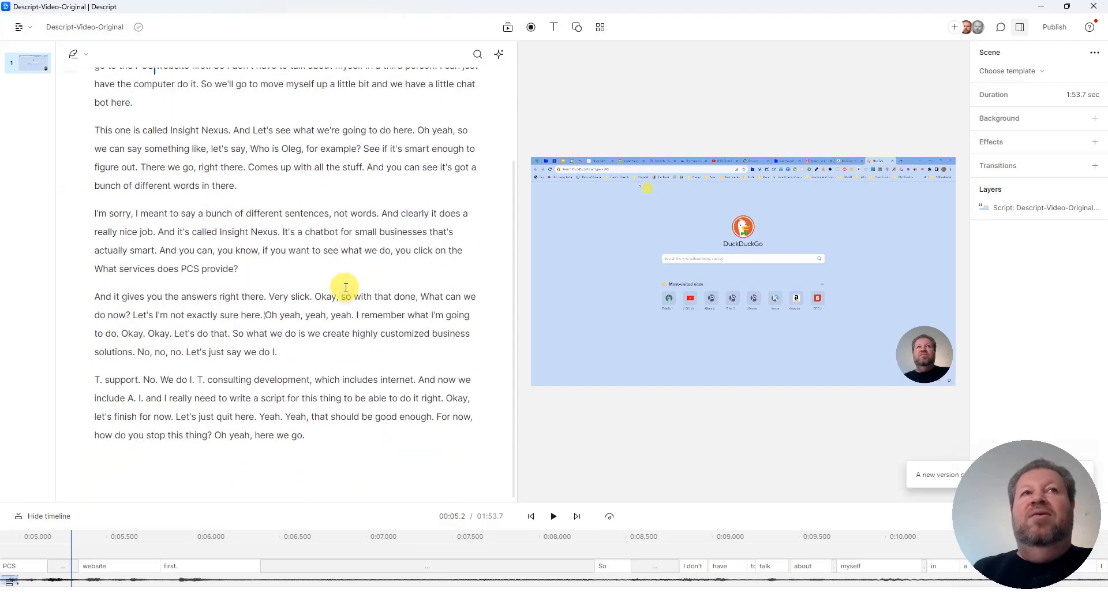
{"action": "scroll", "coordinate": [345, 287], "scroll_direction": "up", "scroll_amount": 1}
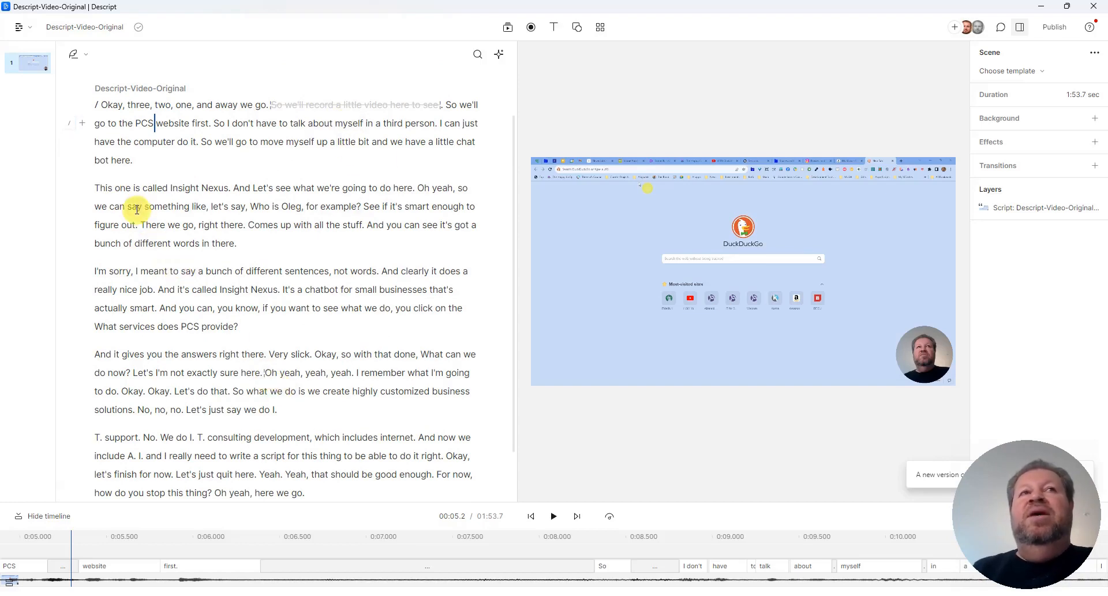
{"action": "left_click", "coordinate": [97, 188]}
{"action": "left_click", "coordinate": [554, 516]}
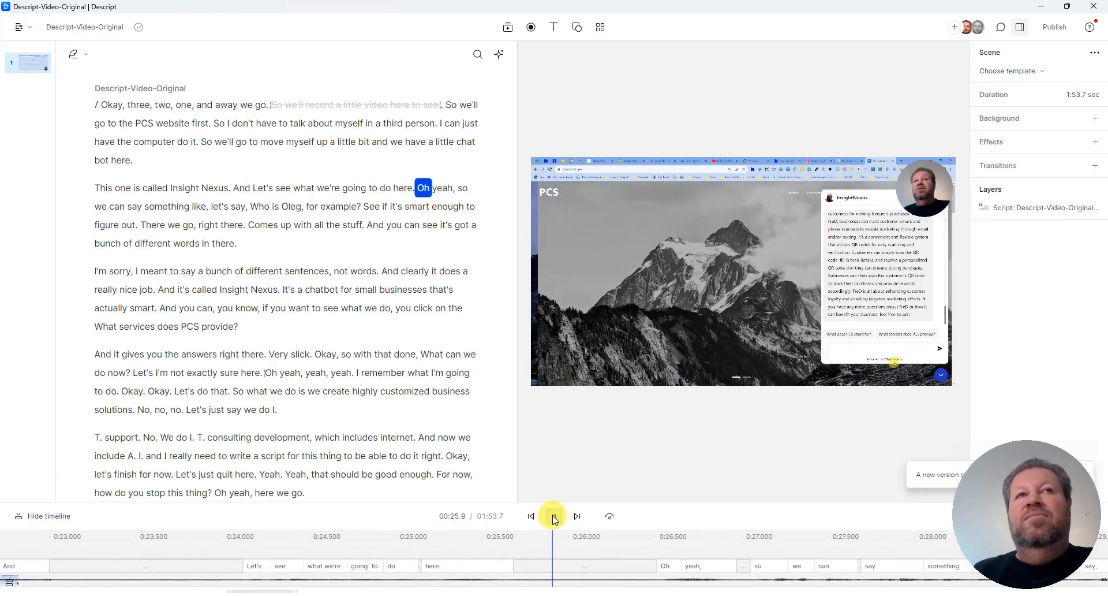
{"action": "left_click", "coordinate": [553, 516]}
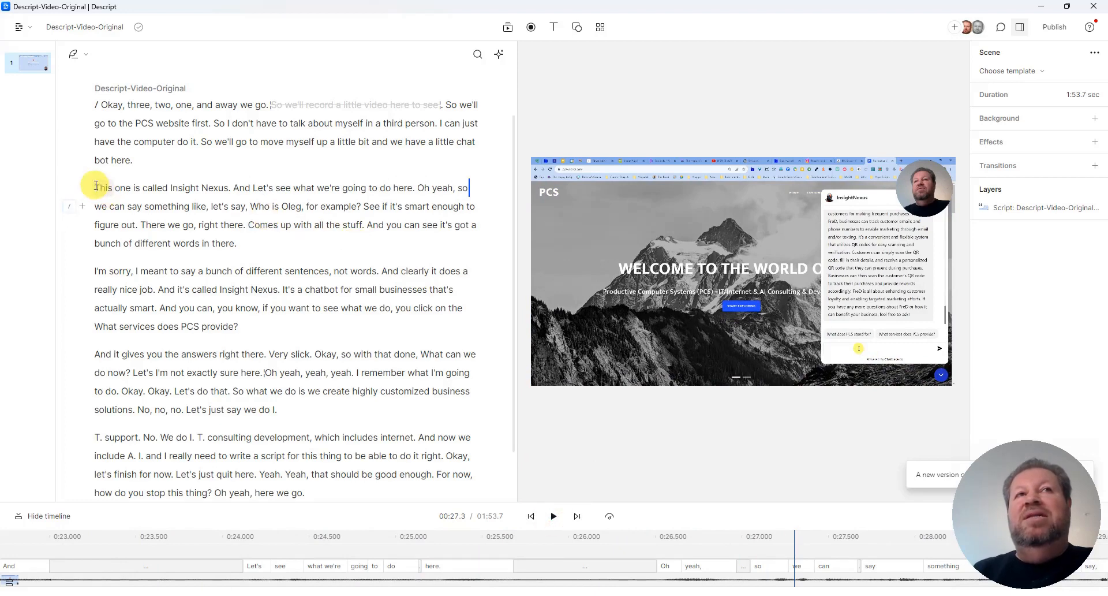
Move the "This one is called Insight Nexus" paragraph below the one ending with "What services does PCS provide?".
{"action": "left_click_drag", "start_coordinate": [96, 185], "coordinate": [273, 240]}
{"action": "key", "text": "ctrl+c"}
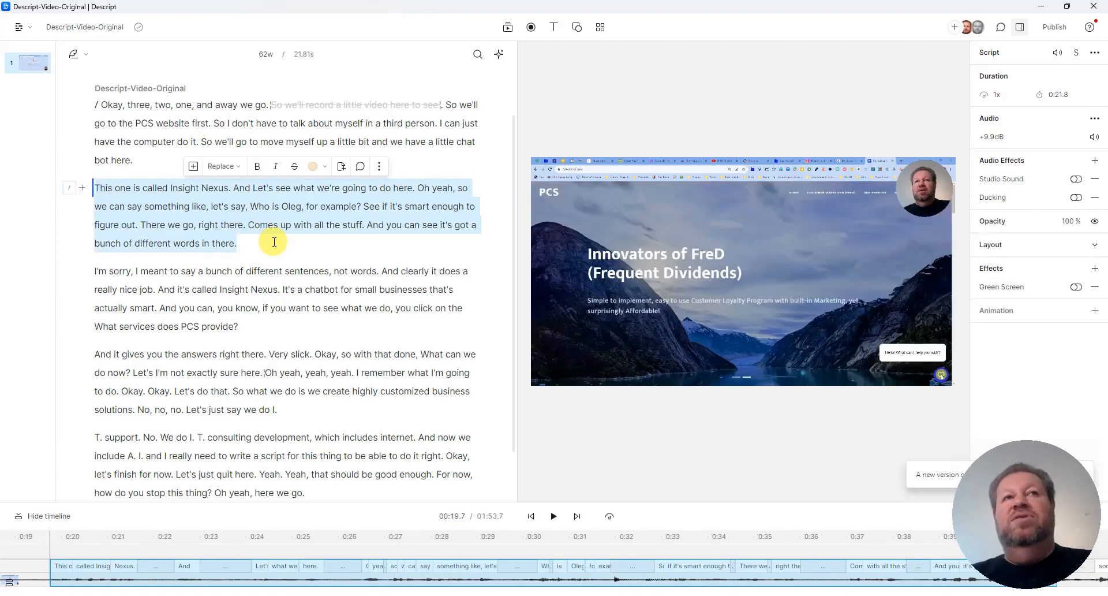
{"action": "key", "text": "Delete"}
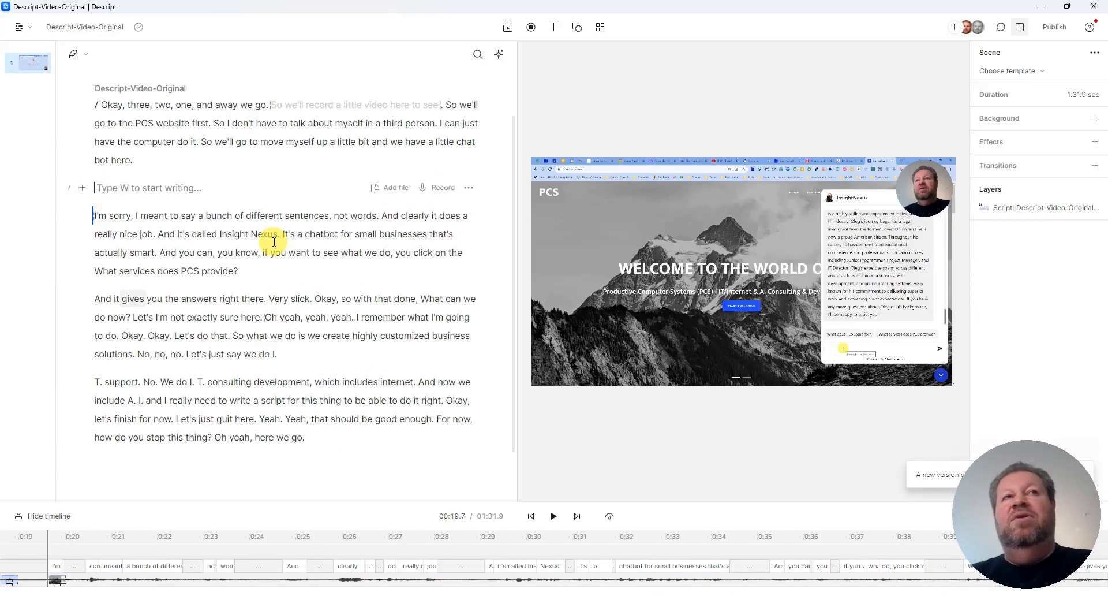
{"action": "left_click", "coordinate": [252, 271]}
{"action": "key", "text": "Return"}
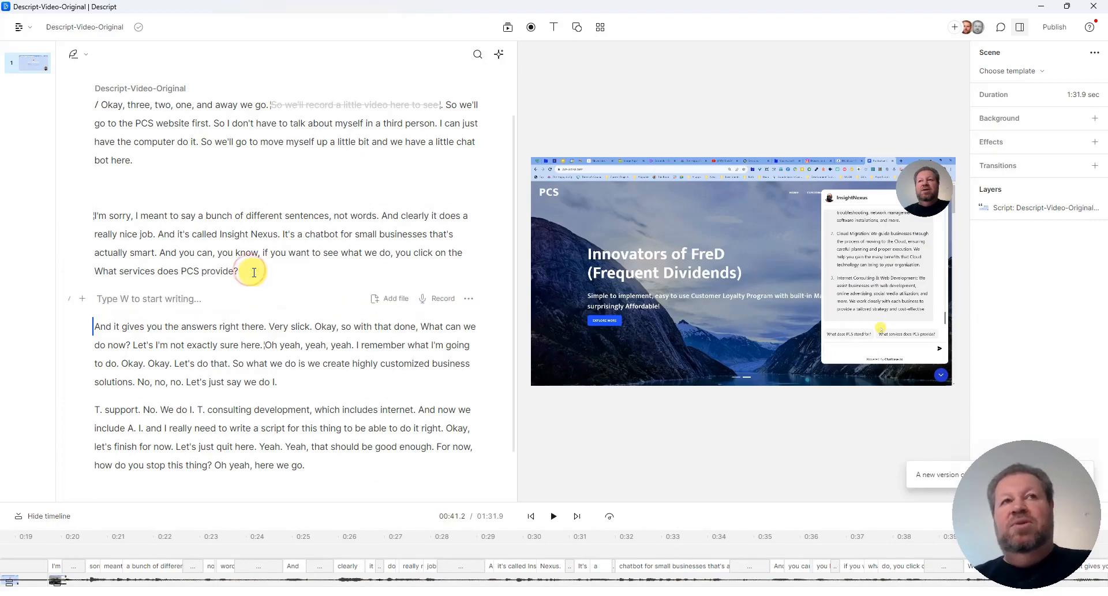
{"action": "key", "text": "ctrl+v"}
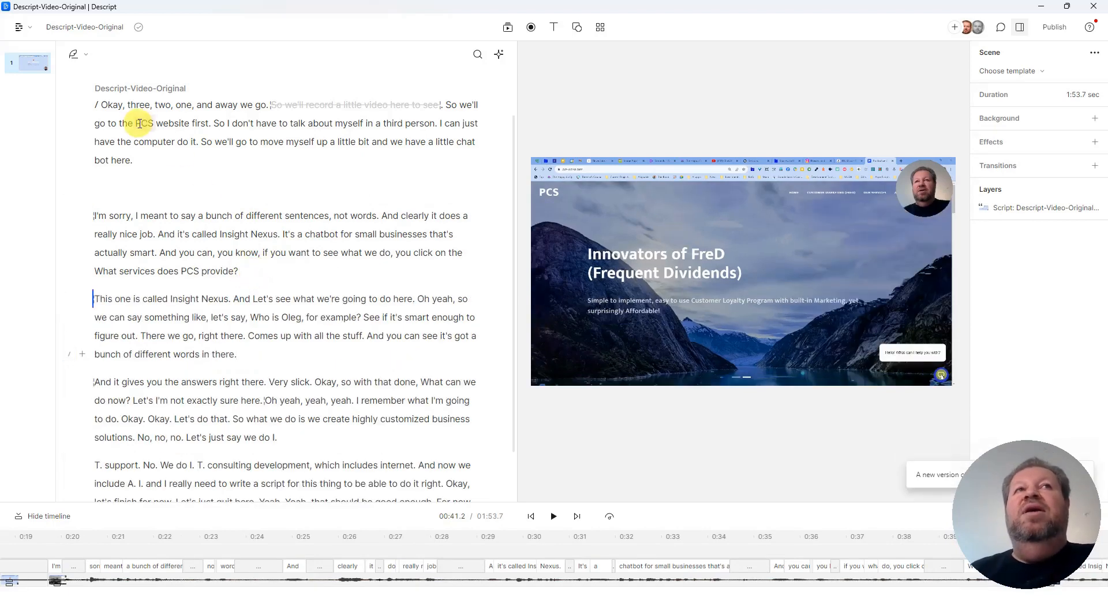
Play the video from "computer do it" into the moved "This one is called Insight Nexus" paragraph to check the new order.
{"action": "left_click", "coordinate": [162, 143]}
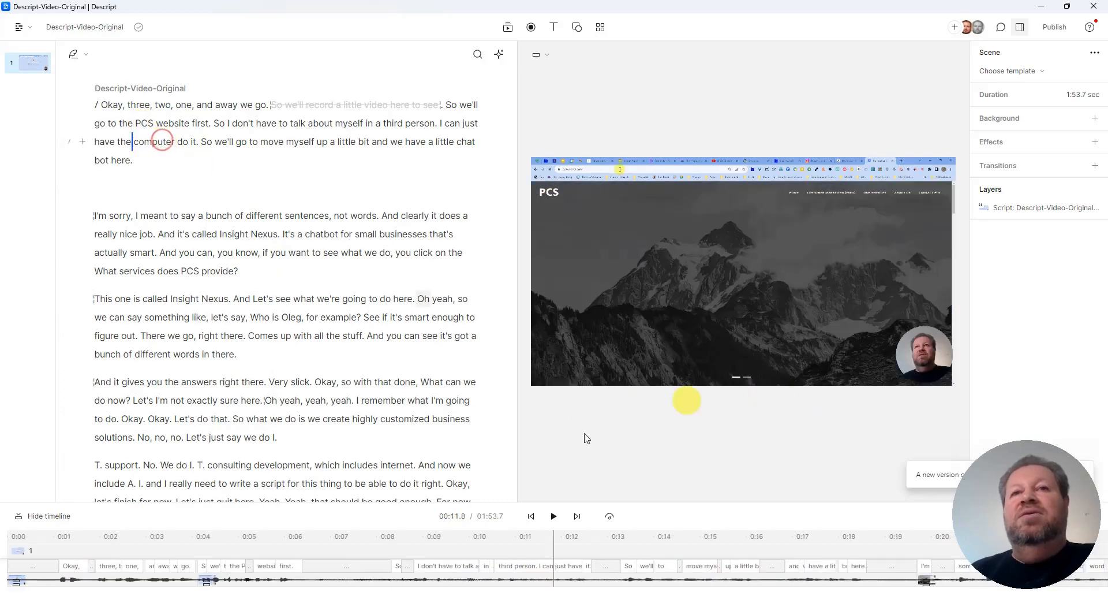
{"action": "left_click", "coordinate": [554, 516]}
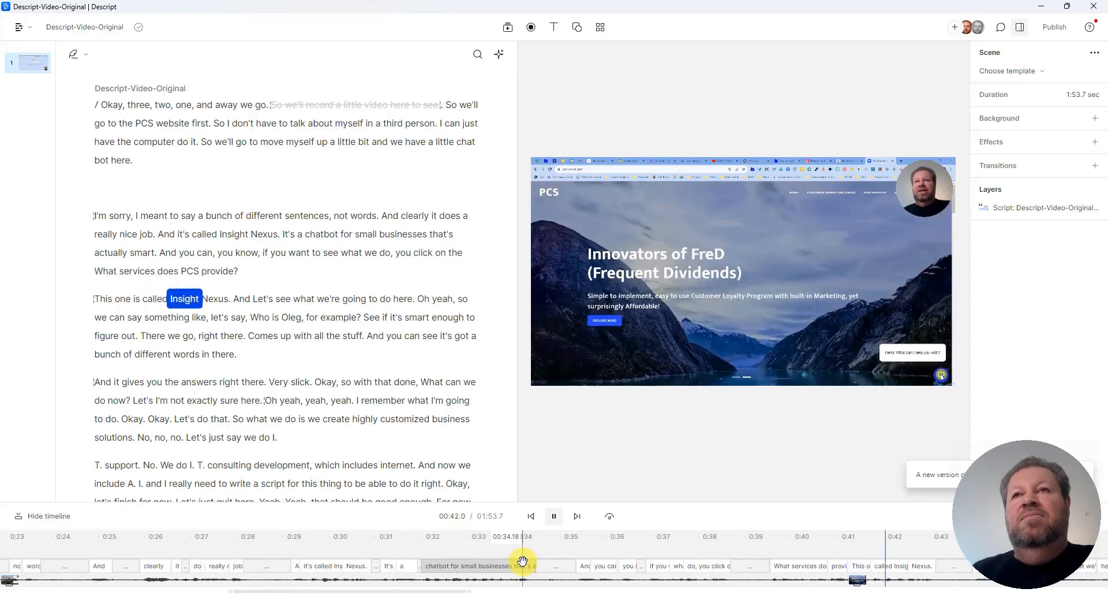
{"action": "left_click", "coordinate": [554, 515]}
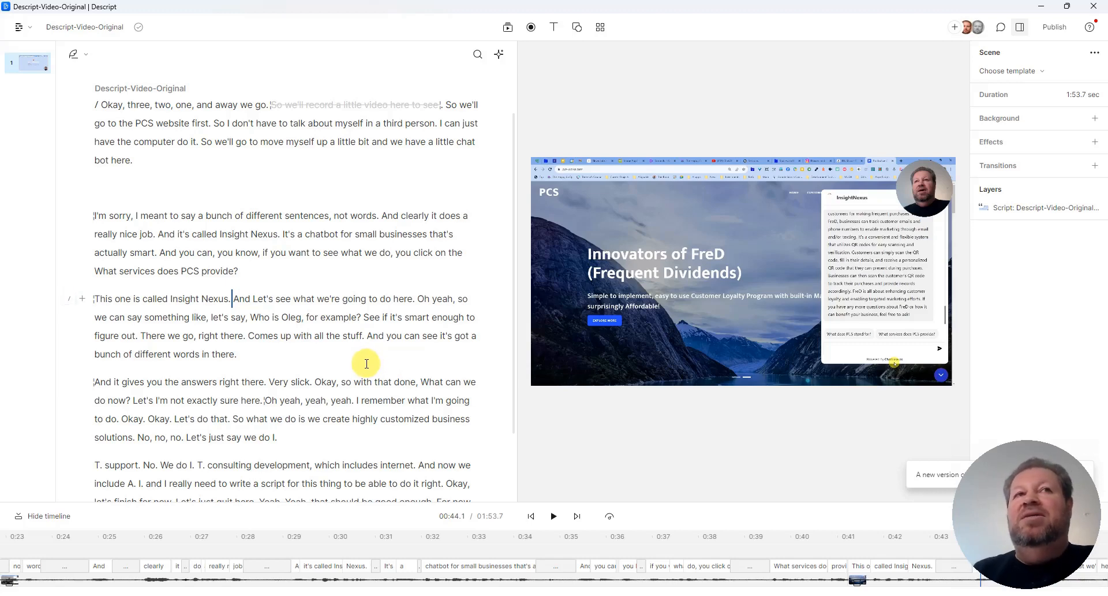
Duplicate the "This one is called Insight Nexus" paragraph as a new paragraph directly beneath itself.
{"action": "scroll", "coordinate": [323, 346], "scroll_direction": "down", "scroll_amount": 2}
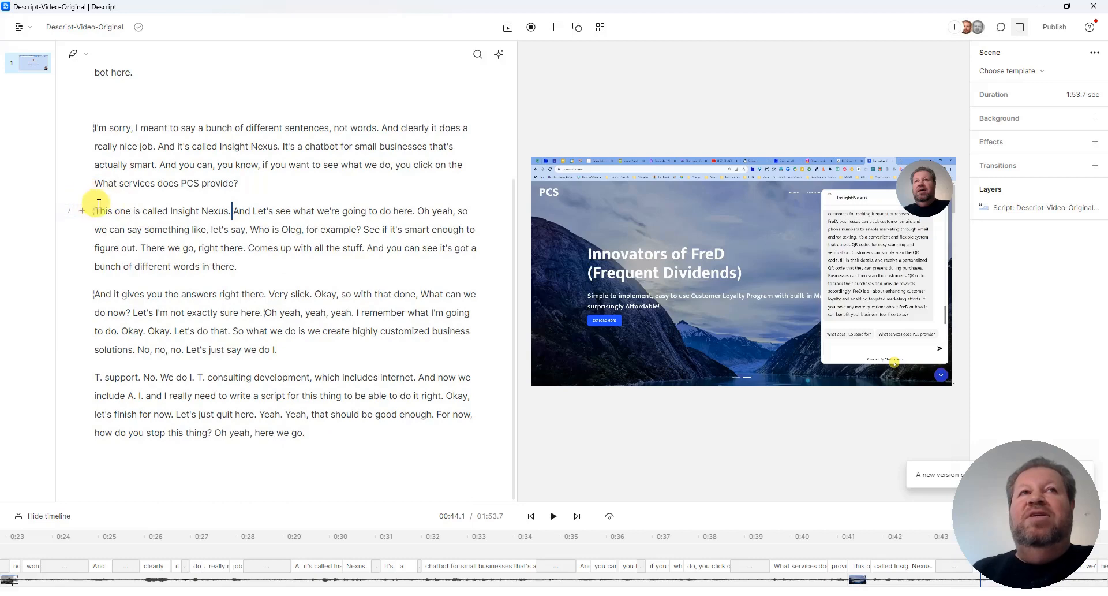
{"action": "left_click_drag", "start_coordinate": [96, 209], "coordinate": [253, 267]}
{"action": "key", "text": "ctrl+c"}
{"action": "left_click", "coordinate": [269, 270]}
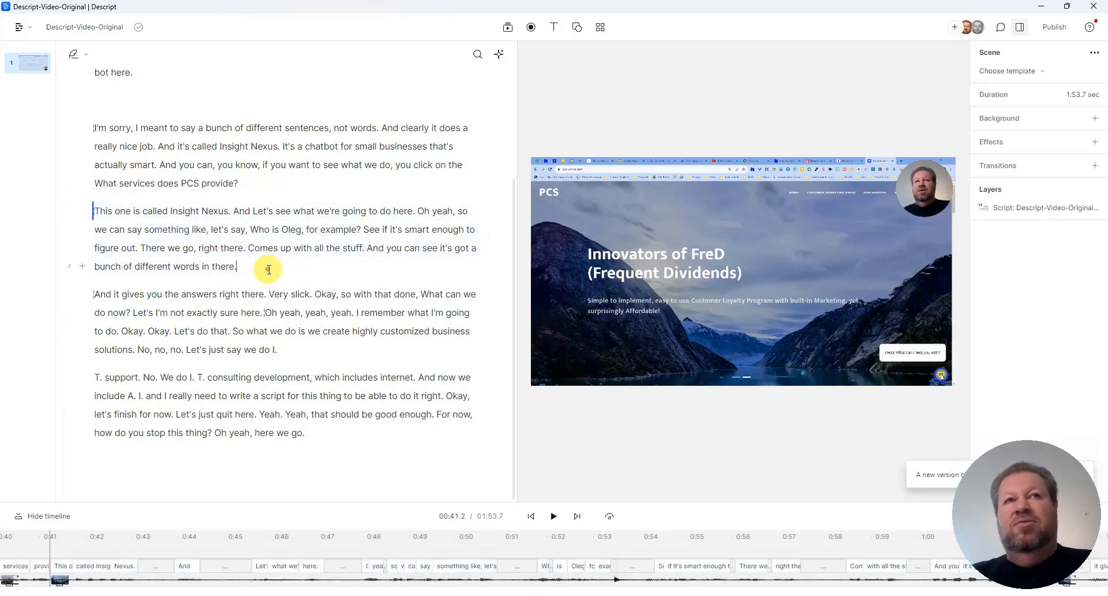
{"action": "key", "text": "Return"}
{"action": "key", "text": "ctrl+v"}
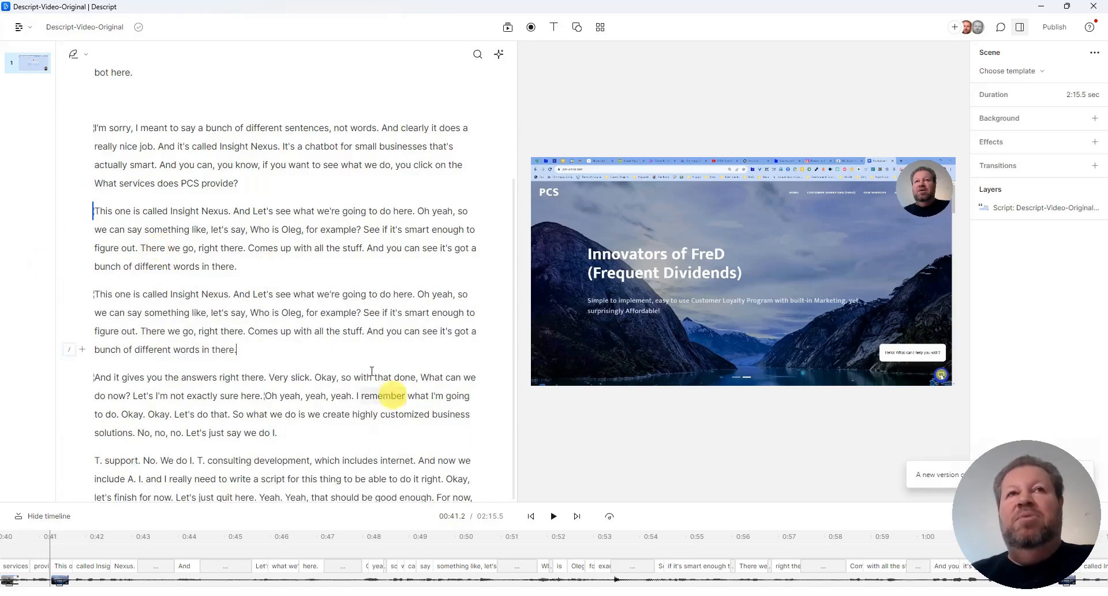
Play from the middle of the first "This one is called Insight Nexus" paragraph into its copy to check the repetition.
{"action": "left_click", "coordinate": [257, 223]}
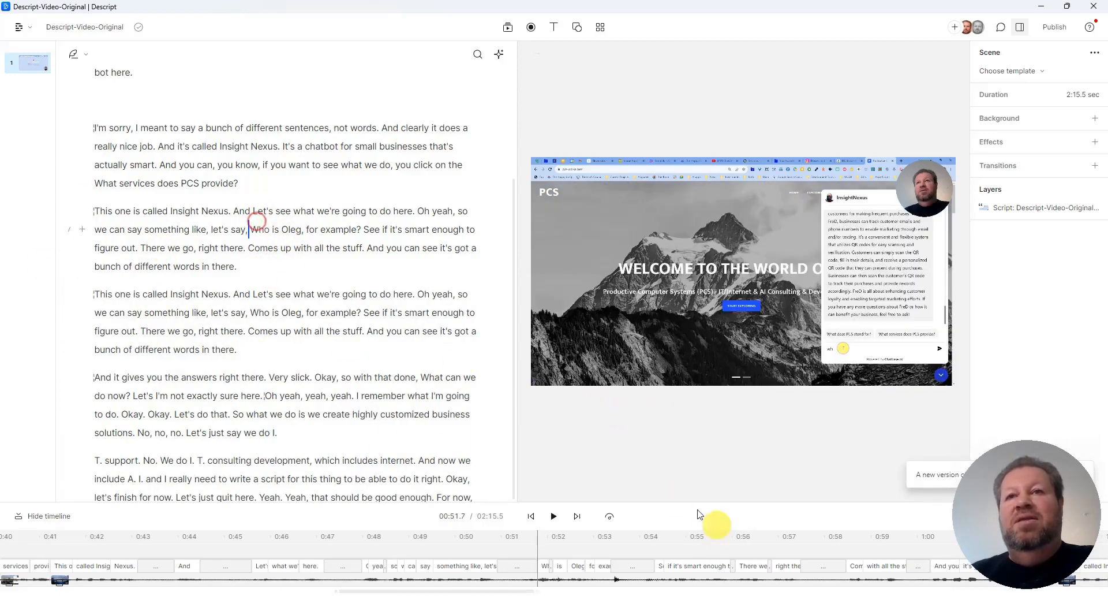
{"action": "left_click", "coordinate": [553, 517]}
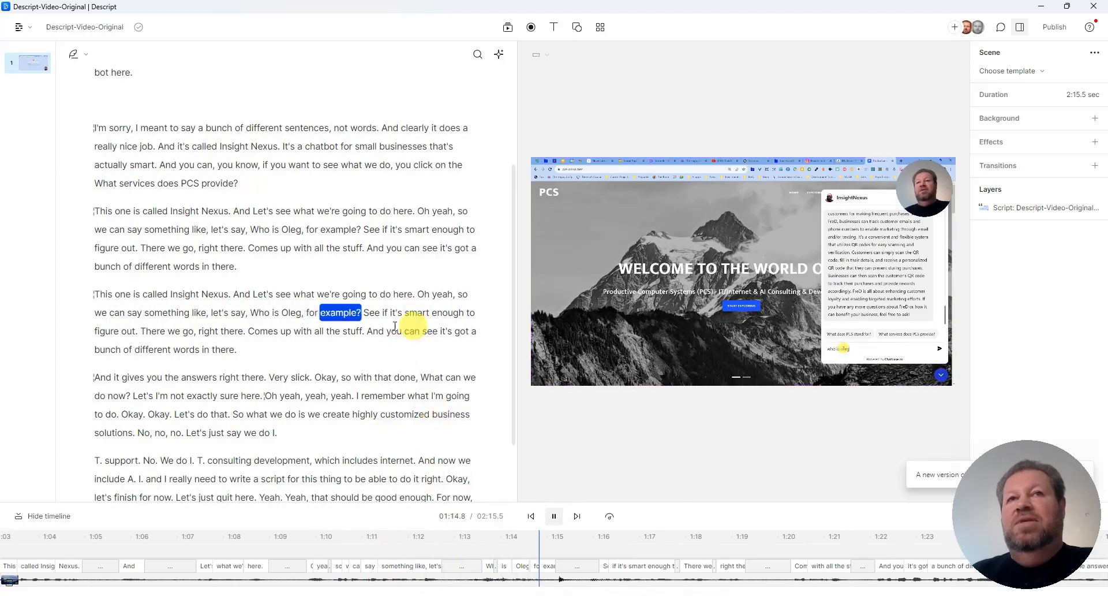
{"action": "left_click", "coordinate": [555, 518]}
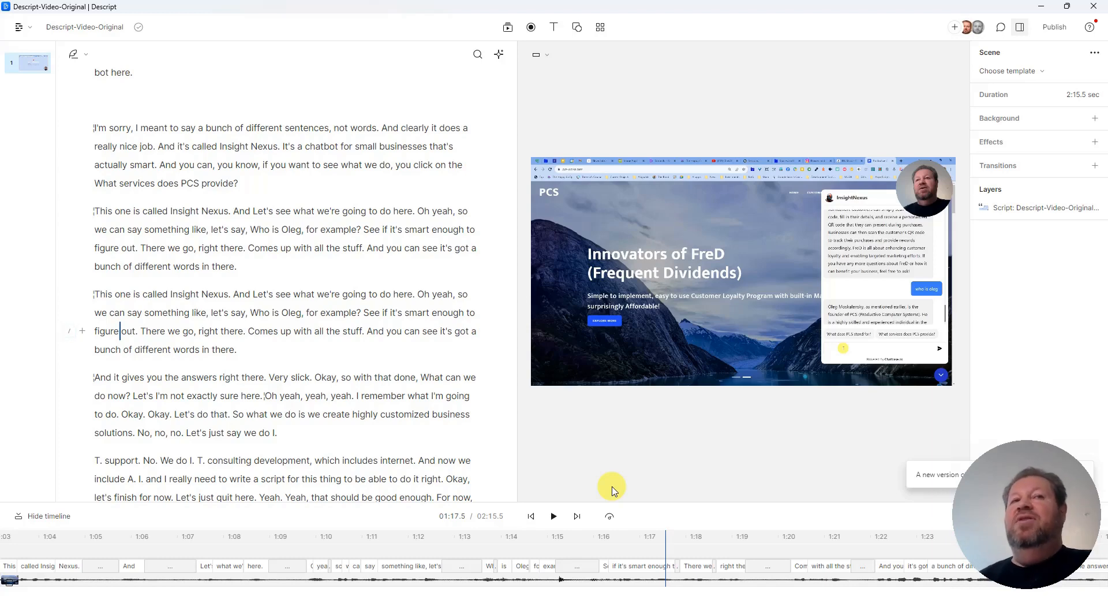
Duplicate the "I'm sorry, I meant to say" paragraph and the first "This one is called Insight Nexus" paragraph to a new composition.
{"action": "scroll", "coordinate": [353, 377], "scroll_direction": "down", "scroll_amount": 2}
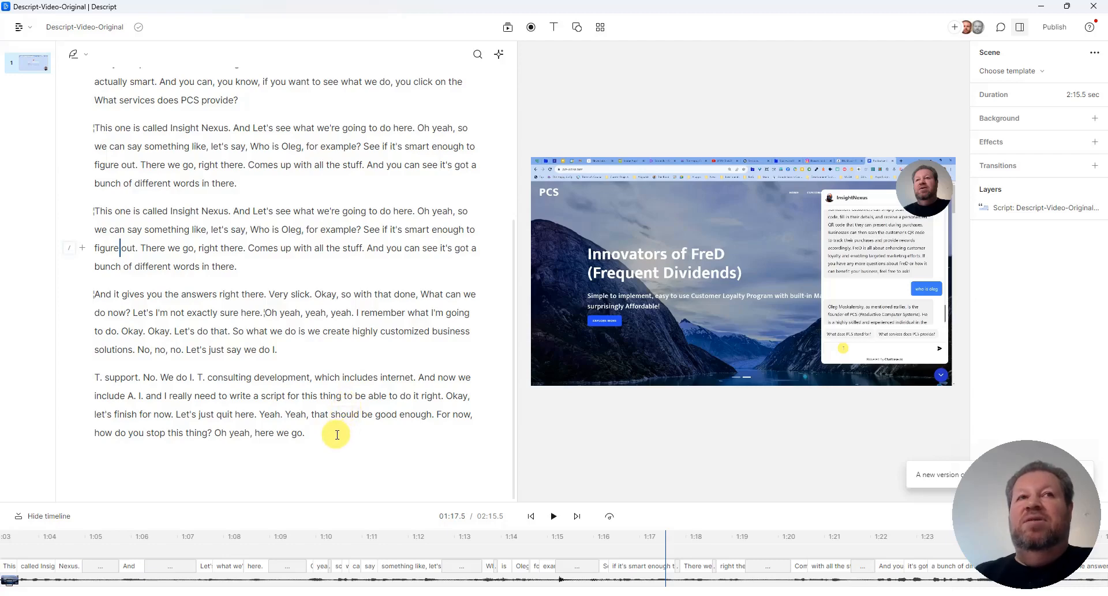
{"action": "scroll", "coordinate": [288, 381], "scroll_direction": "up", "scroll_amount": 3}
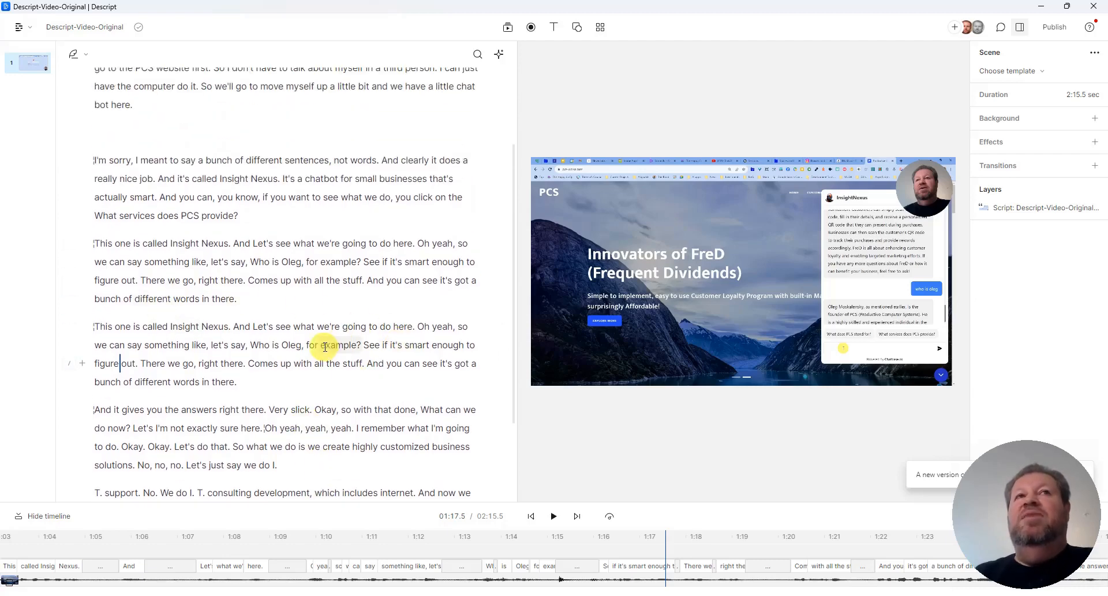
{"action": "scroll", "coordinate": [324, 347], "scroll_direction": "up", "scroll_amount": 3}
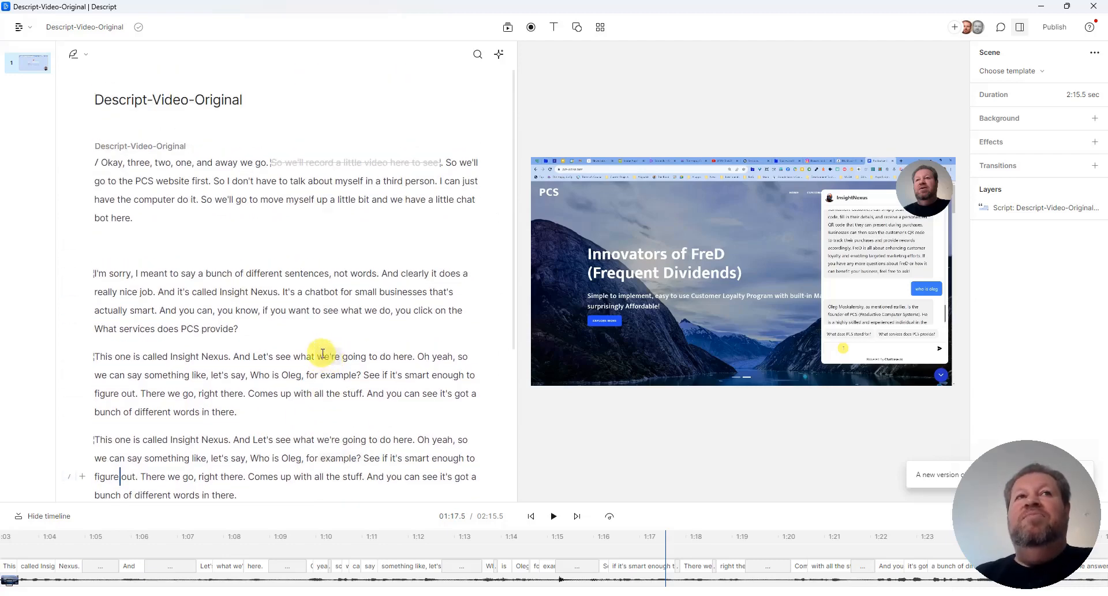
{"action": "scroll", "coordinate": [322, 354], "scroll_direction": "down", "scroll_amount": 1}
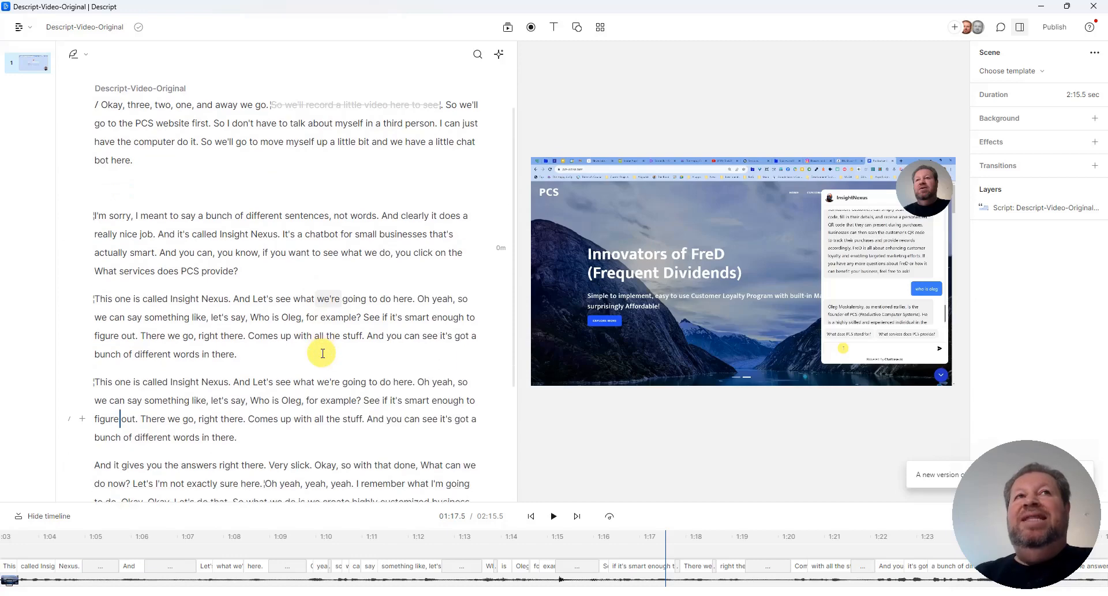
{"action": "left_click", "coordinate": [95, 216]}
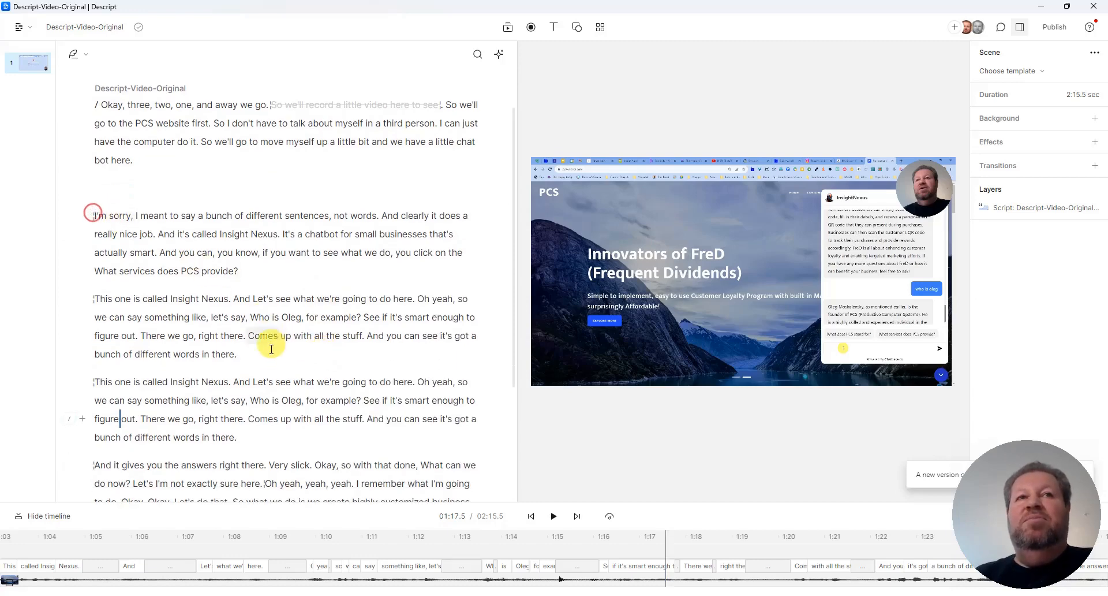
{"action": "left_click_drag", "start_coordinate": [265, 349], "coordinate": [97, 209]}
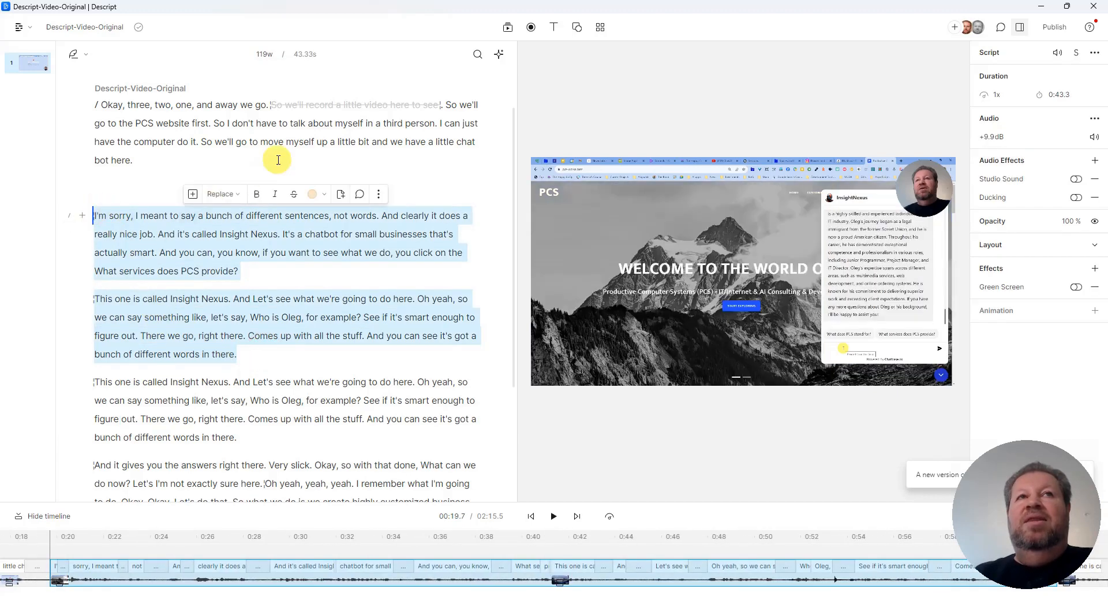
{"action": "right_click", "coordinate": [271, 244]}
{"action": "mouse_move", "coordinate": [323, 388]}
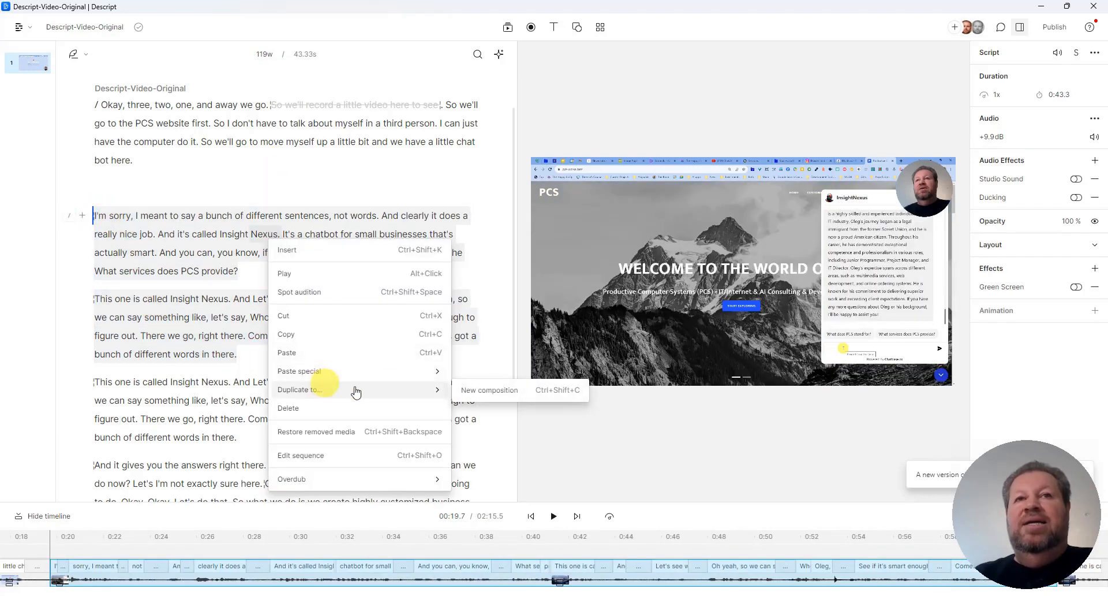
{"action": "left_click", "coordinate": [531, 391]}
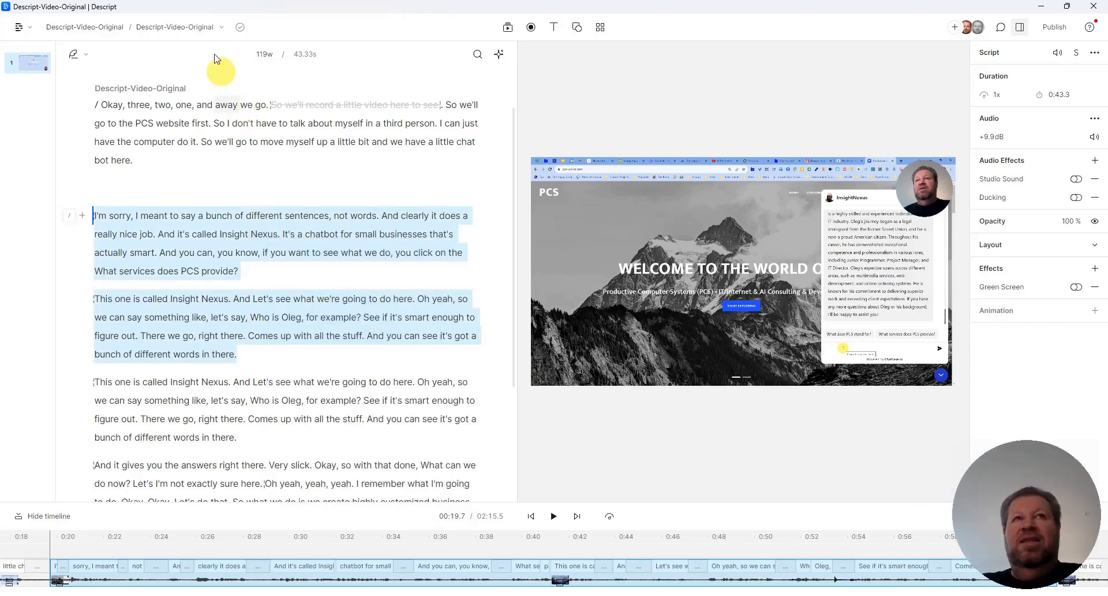
Open the first "Clips from Descript-Video-Original" composition and play its opening sentences.
{"action": "left_click", "coordinate": [197, 29]}
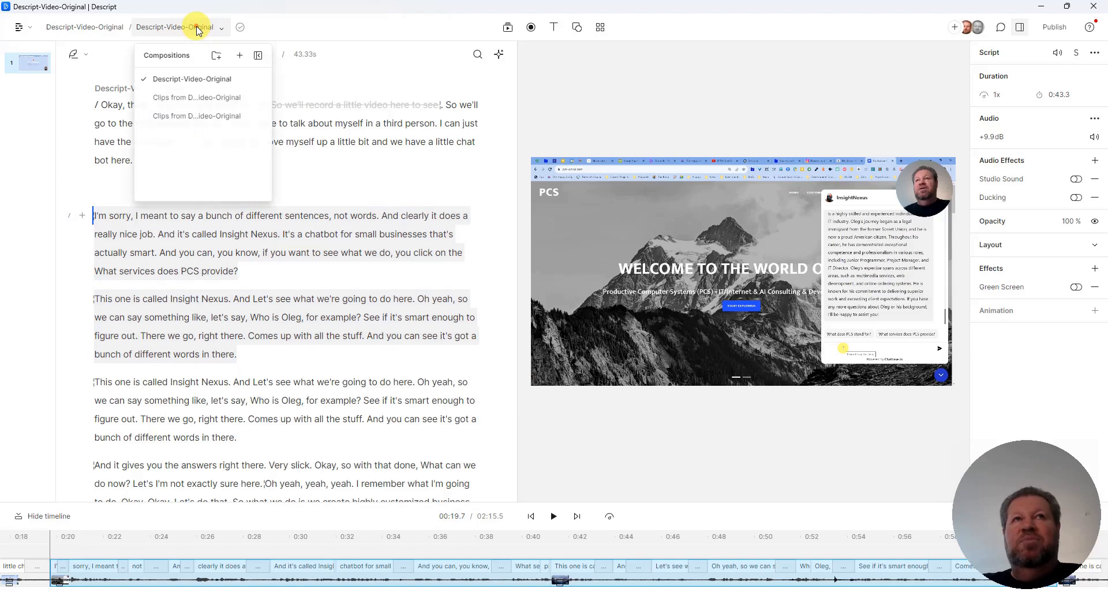
{"action": "left_click", "coordinate": [197, 94]}
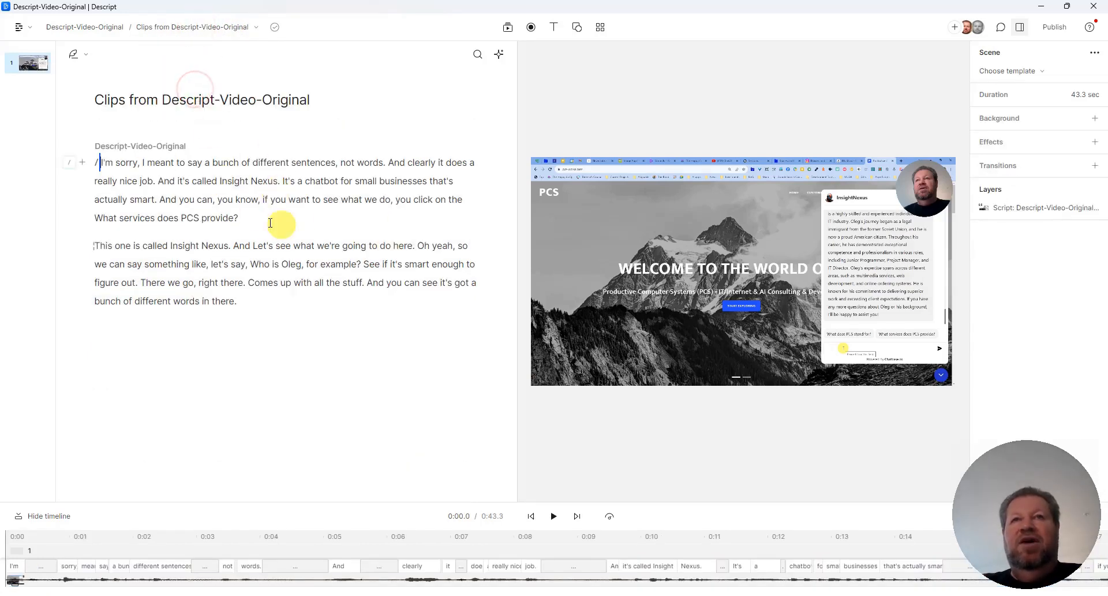
{"action": "left_click", "coordinate": [554, 516]}
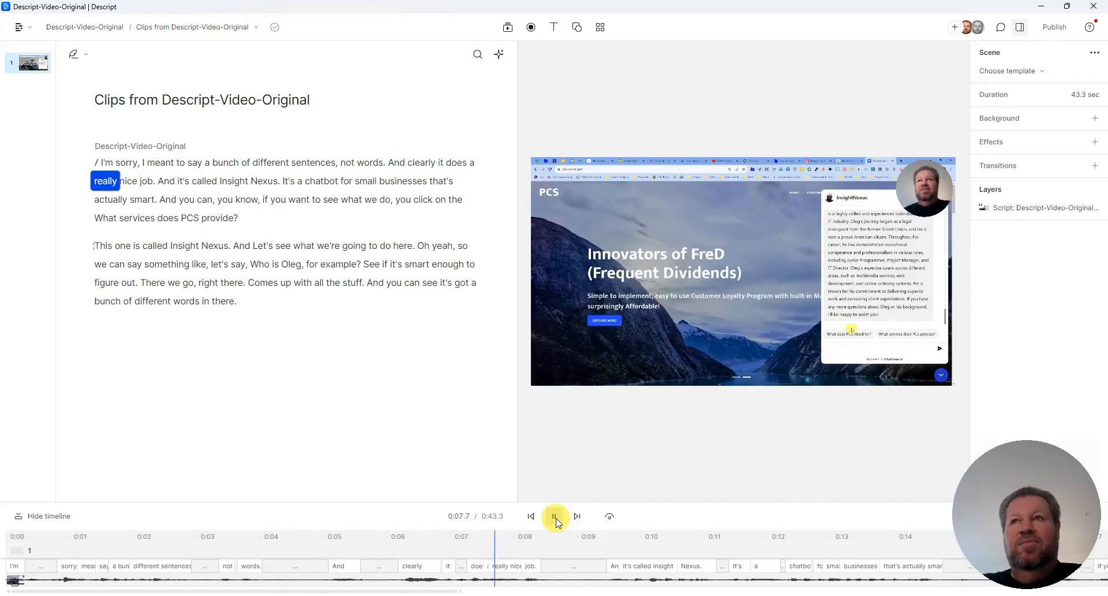
{"action": "left_click", "coordinate": [555, 516]}
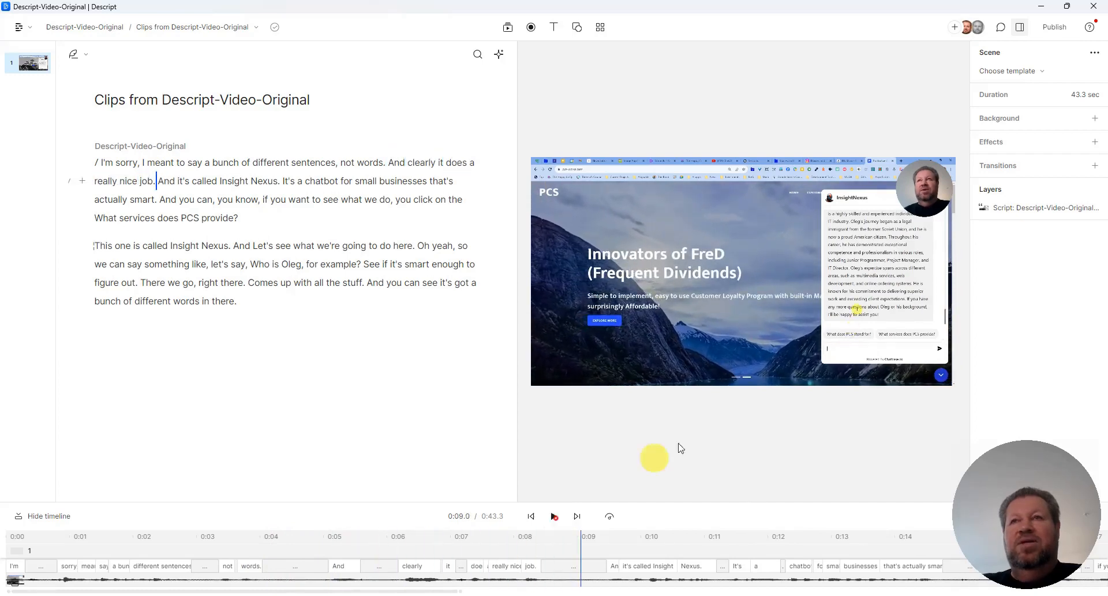
Return to the Descript-Video-Original composition, look over its transcript and clear the paragraph selection.
{"action": "left_click", "coordinate": [987, 208]}
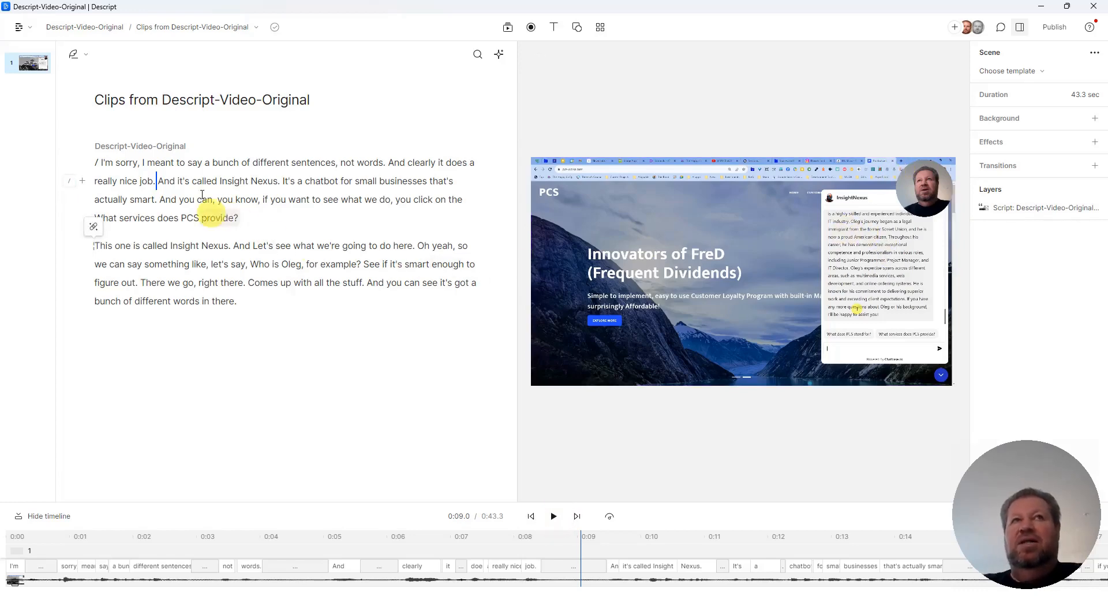
{"action": "left_click", "coordinate": [92, 30]}
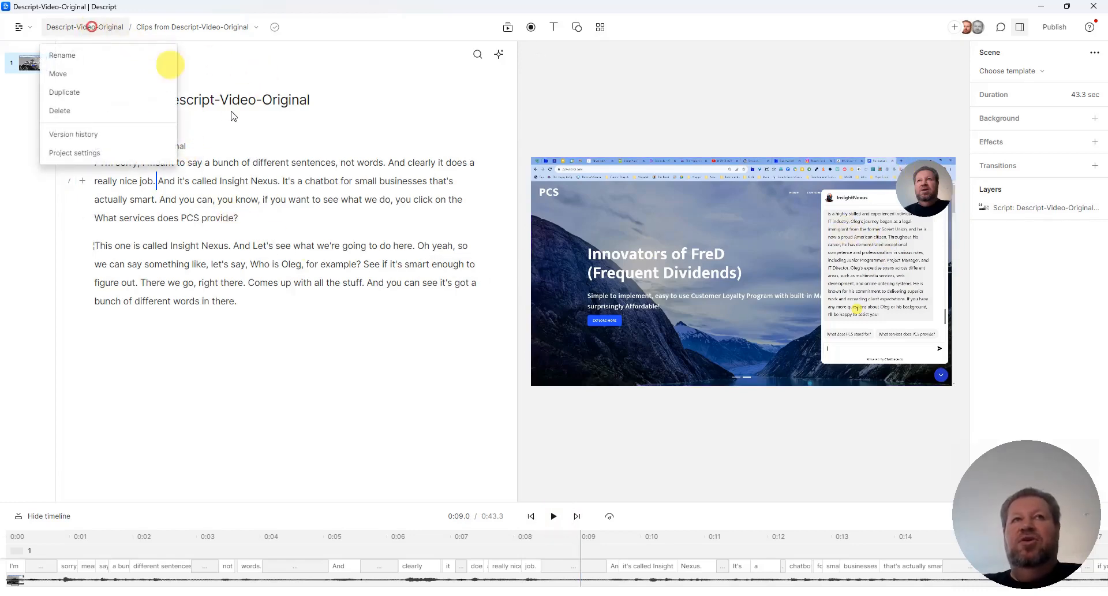
{"action": "left_click", "coordinate": [91, 30]}
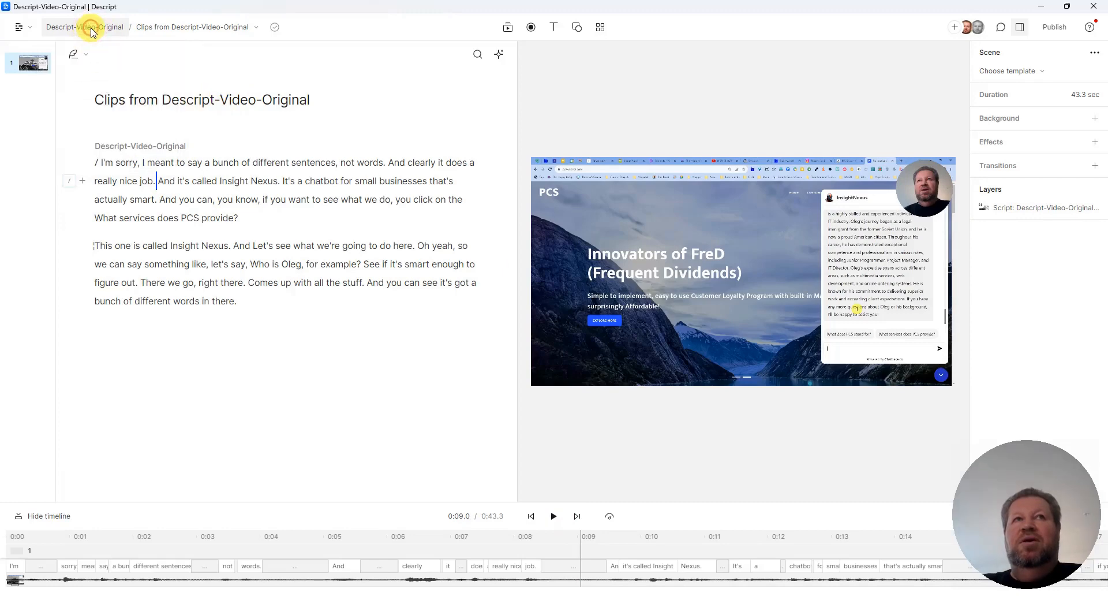
{"action": "left_click", "coordinate": [192, 27]}
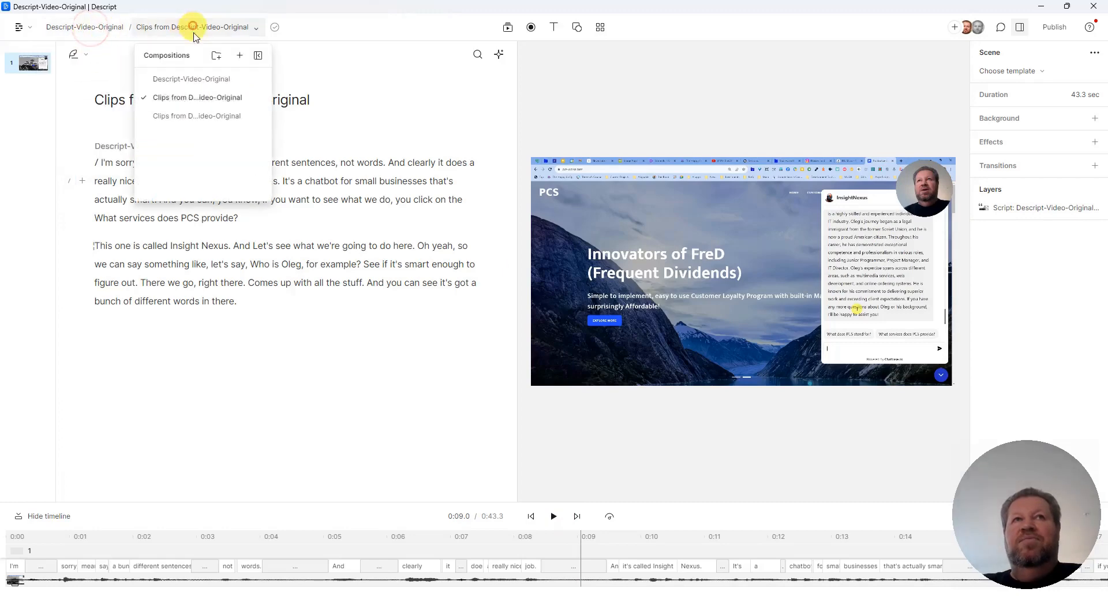
{"action": "left_click", "coordinate": [202, 81]}
{"action": "scroll", "coordinate": [352, 329], "scroll_direction": "down", "scroll_amount": 3}
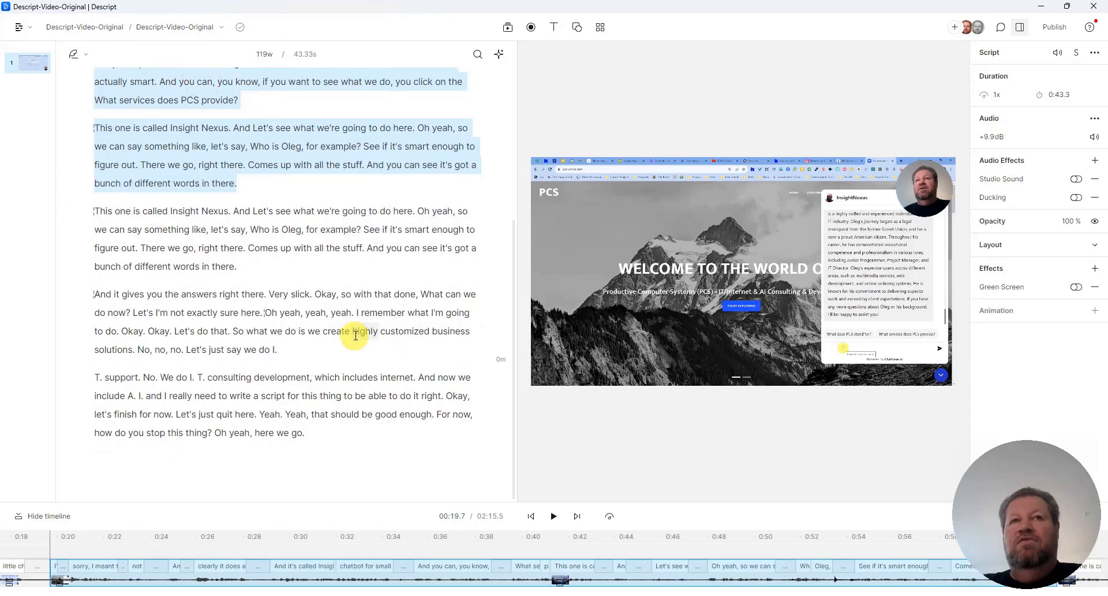
{"action": "scroll", "coordinate": [355, 334], "scroll_direction": "up", "scroll_amount": 4}
{"action": "scroll", "coordinate": [354, 338], "scroll_direction": "down", "scroll_amount": 4}
{"action": "scroll", "coordinate": [352, 338], "scroll_direction": "up", "scroll_amount": 1}
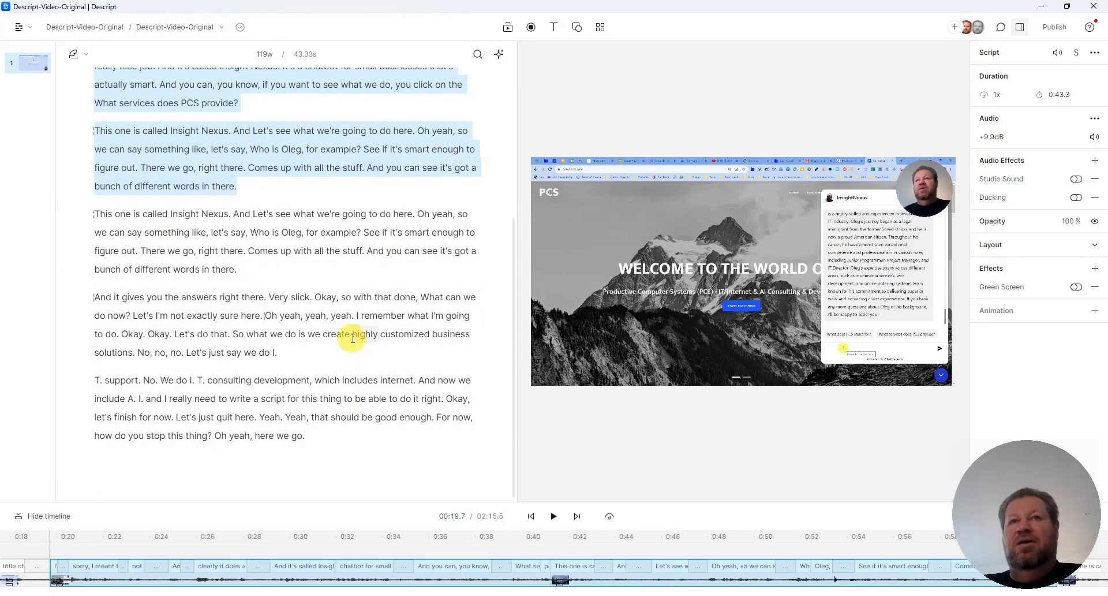
{"action": "scroll", "coordinate": [352, 337], "scroll_direction": "up", "scroll_amount": 3}
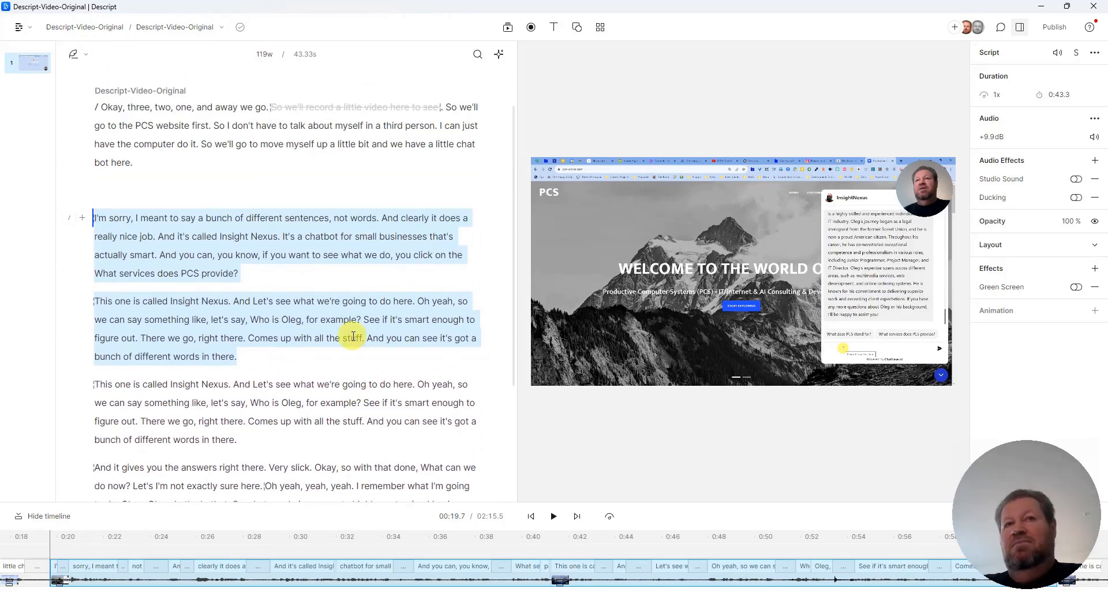
{"action": "left_click", "coordinate": [346, 195]}
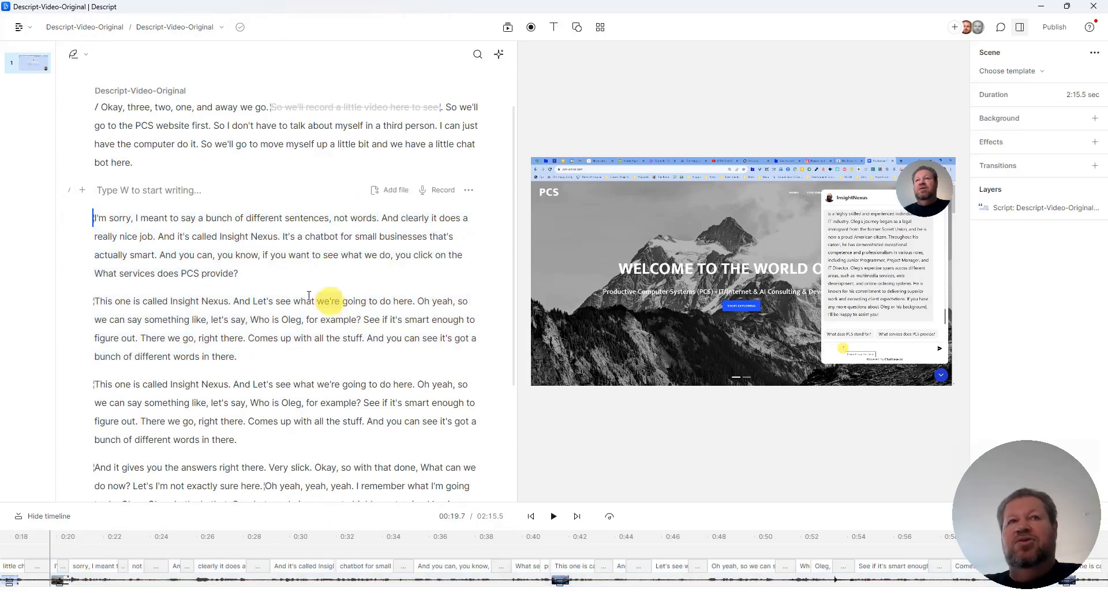
Turn on the Studio Sound audio effect for the script's video layer.
{"action": "scroll", "coordinate": [257, 269], "scroll_direction": "up", "scroll_amount": 1}
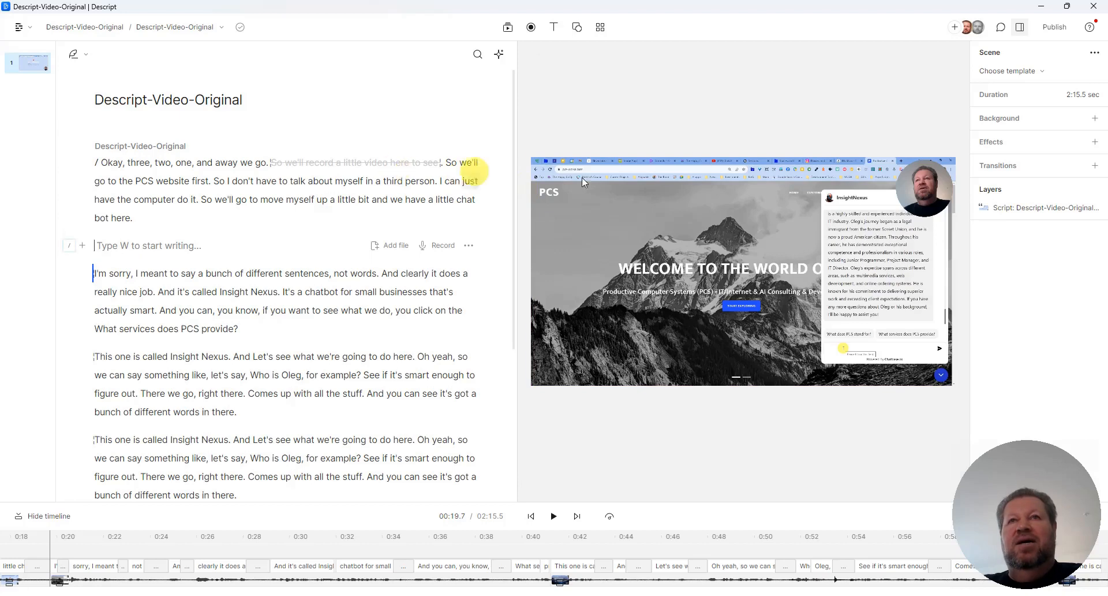
{"action": "left_click", "coordinate": [649, 210]}
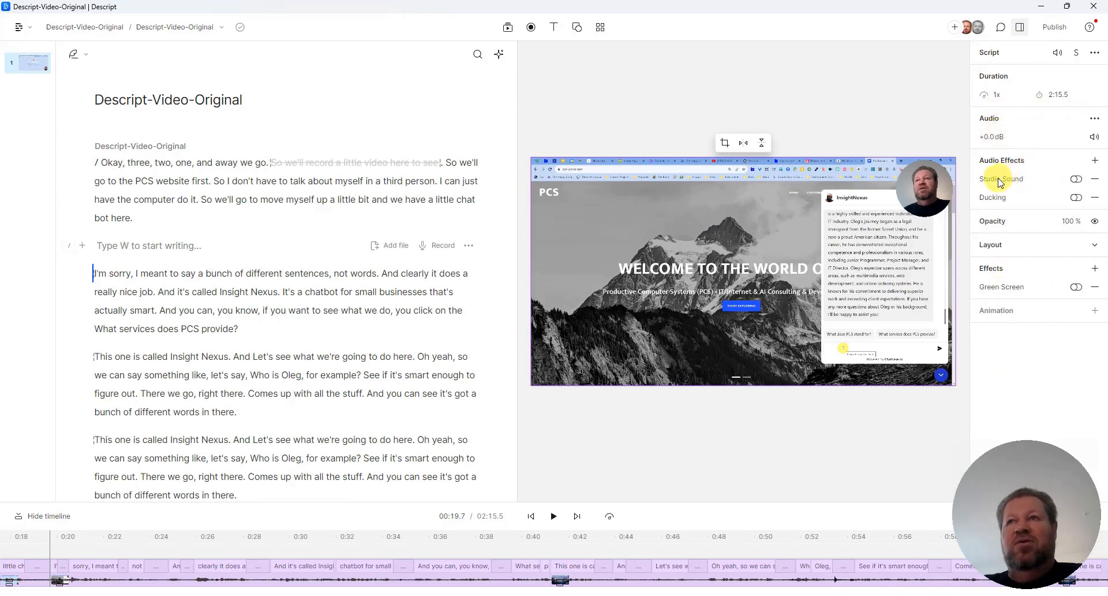
{"action": "left_click", "coordinate": [1077, 179]}
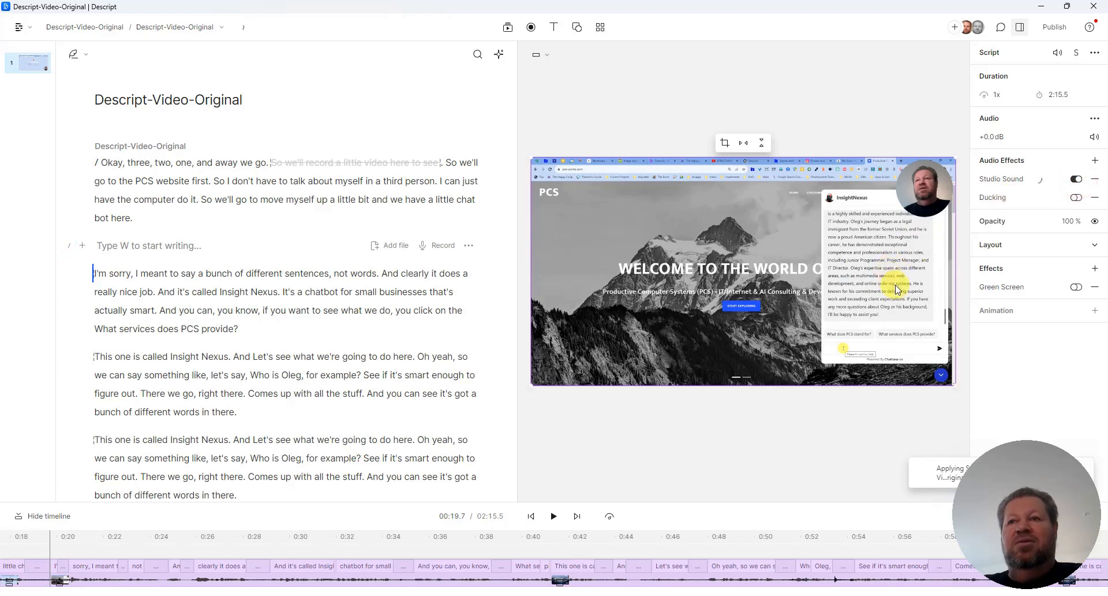
{"action": "left_click_drag", "start_coordinate": [1017, 490], "coordinate": [72, 490]}
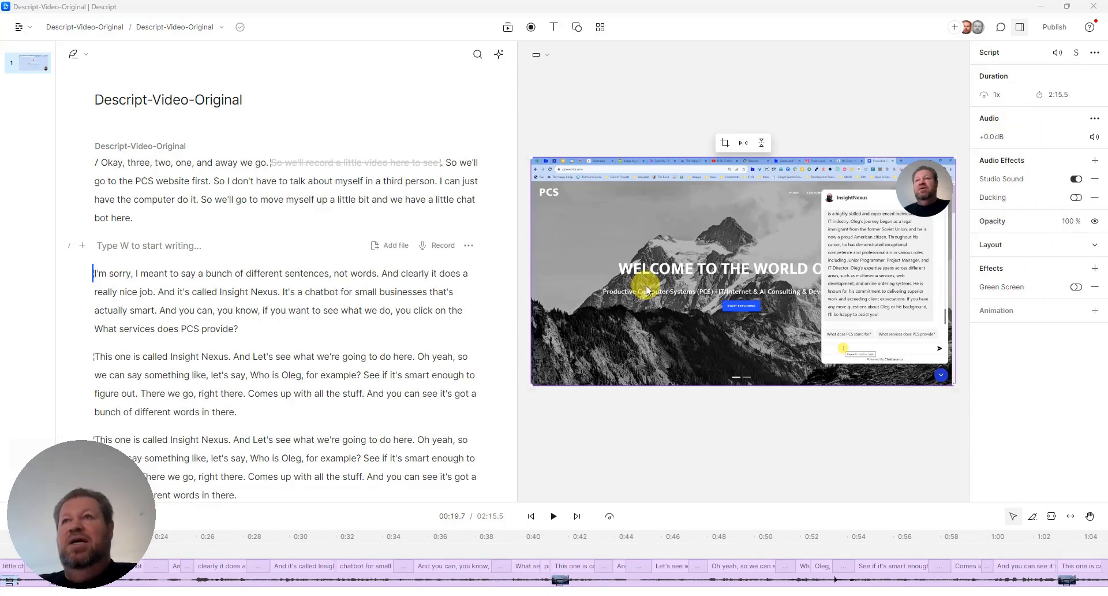
Add a Fade transition at the scene's beginning and look over the alternative transition types.
{"action": "left_click", "coordinate": [98, 164]}
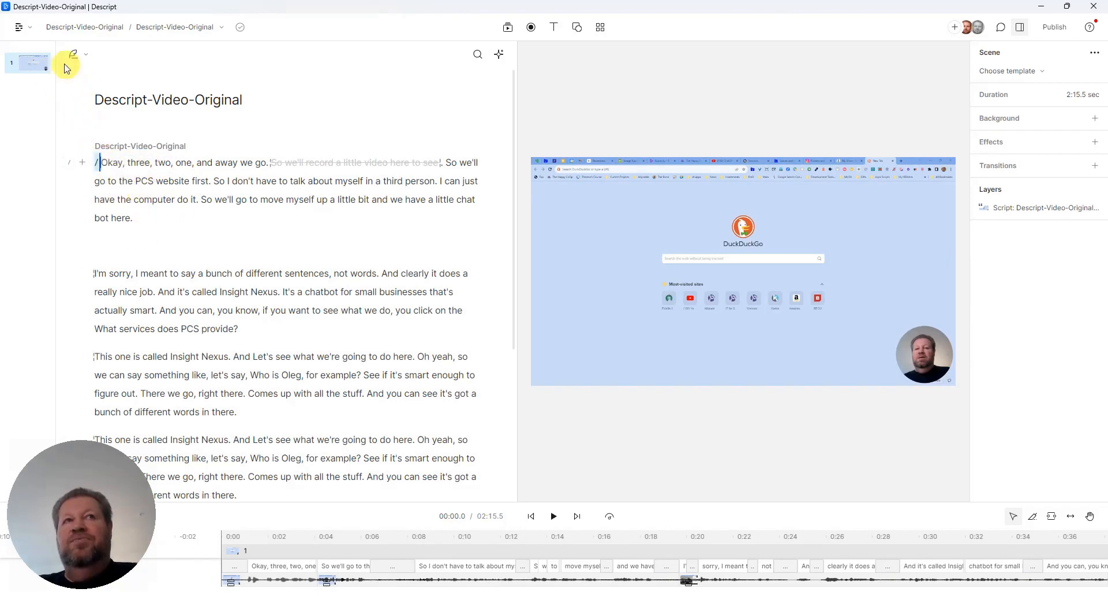
{"action": "left_click", "coordinate": [1000, 167]}
{"action": "mouse_move", "coordinate": [986, 191]}
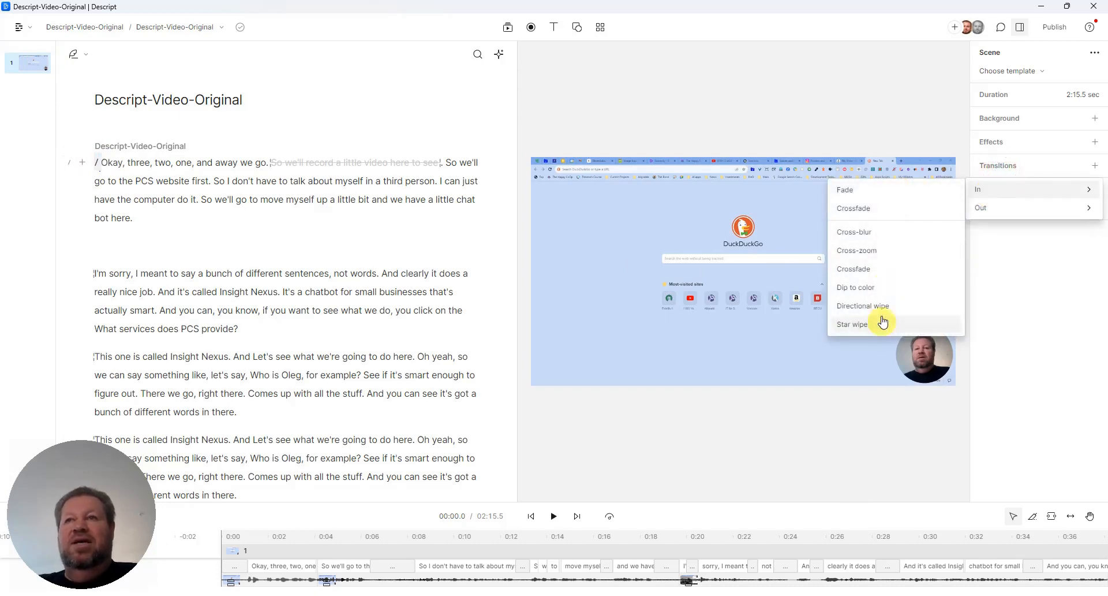
{"action": "left_click", "coordinate": [866, 194]}
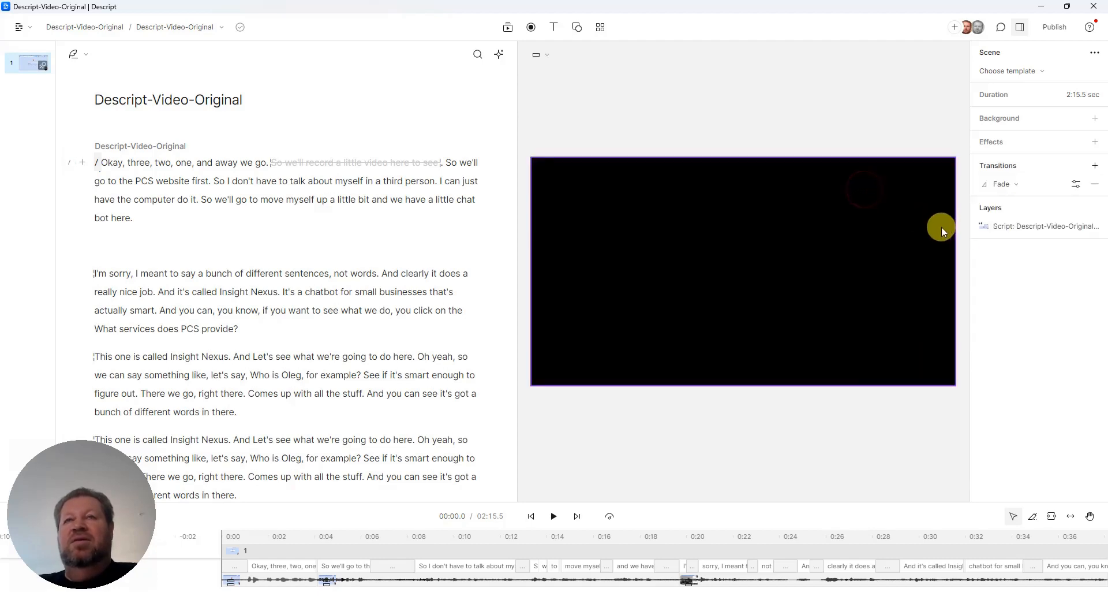
{"action": "left_click", "coordinate": [1002, 184]}
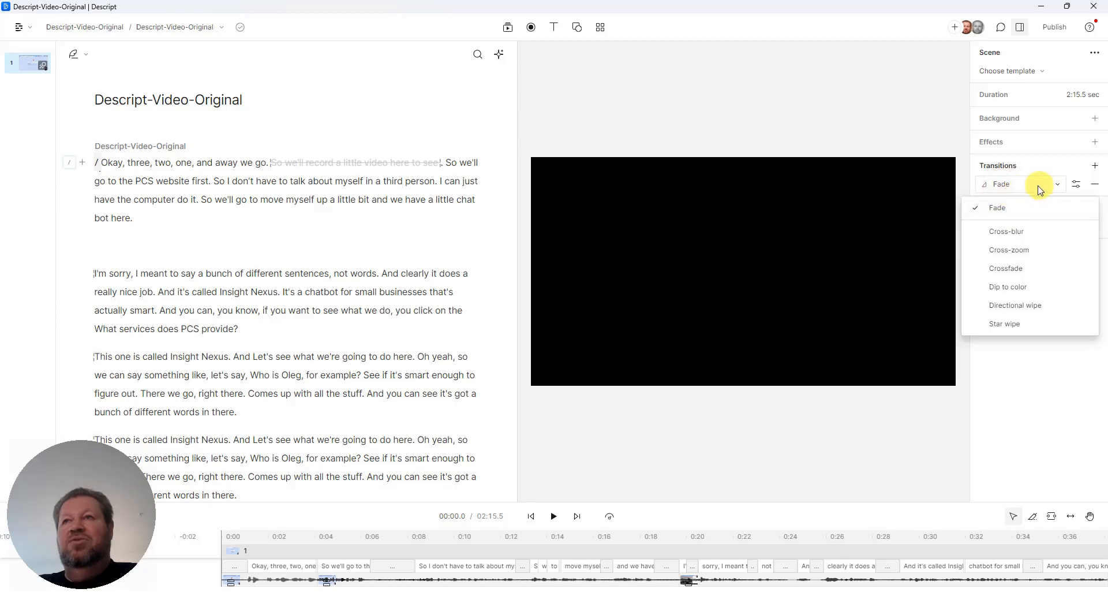
{"action": "left_click", "coordinate": [1029, 171]}
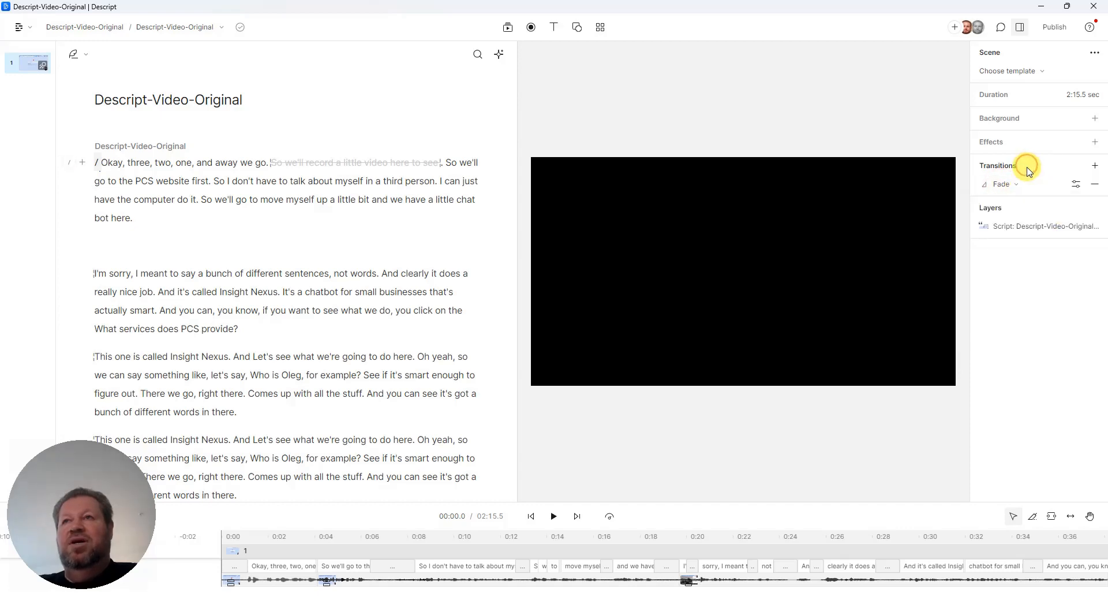
{"action": "left_click", "coordinate": [1017, 190]}
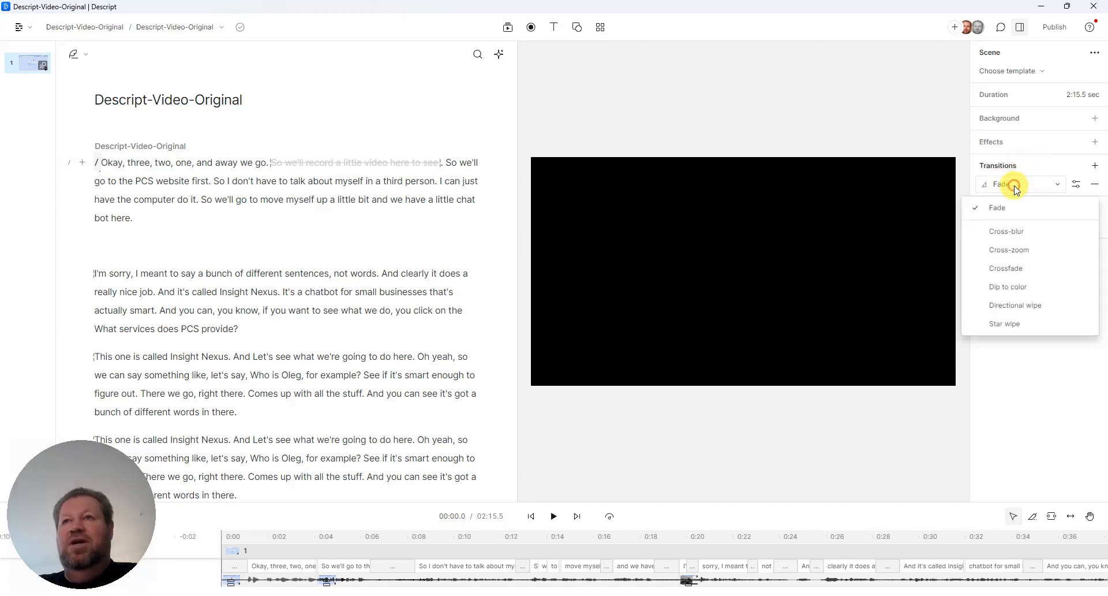
Add a Fade transition at the scene's end and play the opening words to check the fade-in.
{"action": "left_click", "coordinate": [1007, 165]}
{"action": "mouse_move", "coordinate": [1000, 191]}
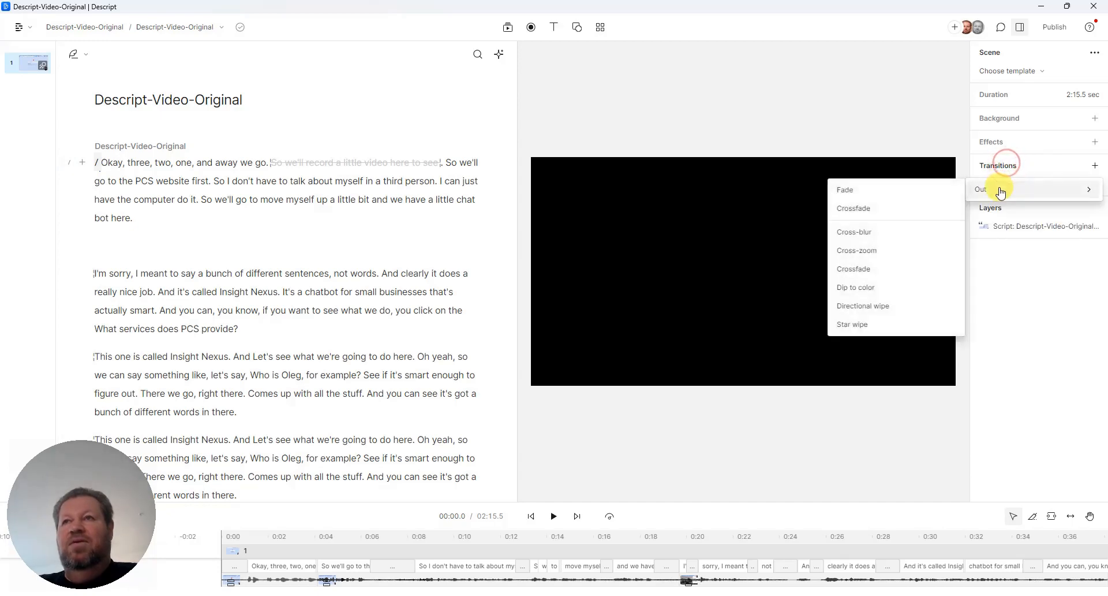
{"action": "left_click", "coordinate": [898, 187]}
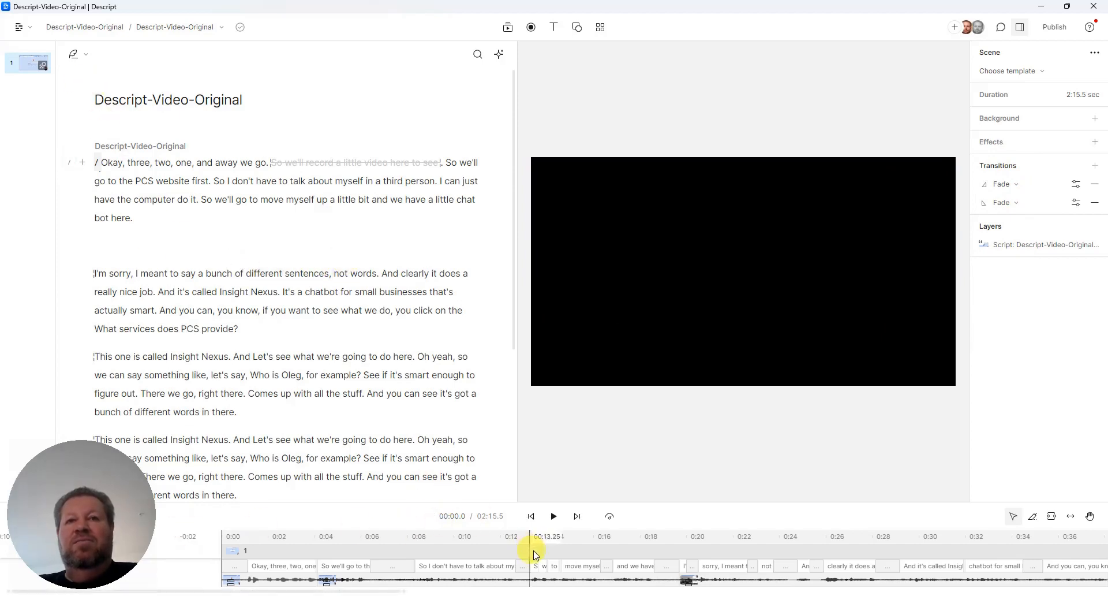
{"action": "left_click", "coordinate": [552, 516]}
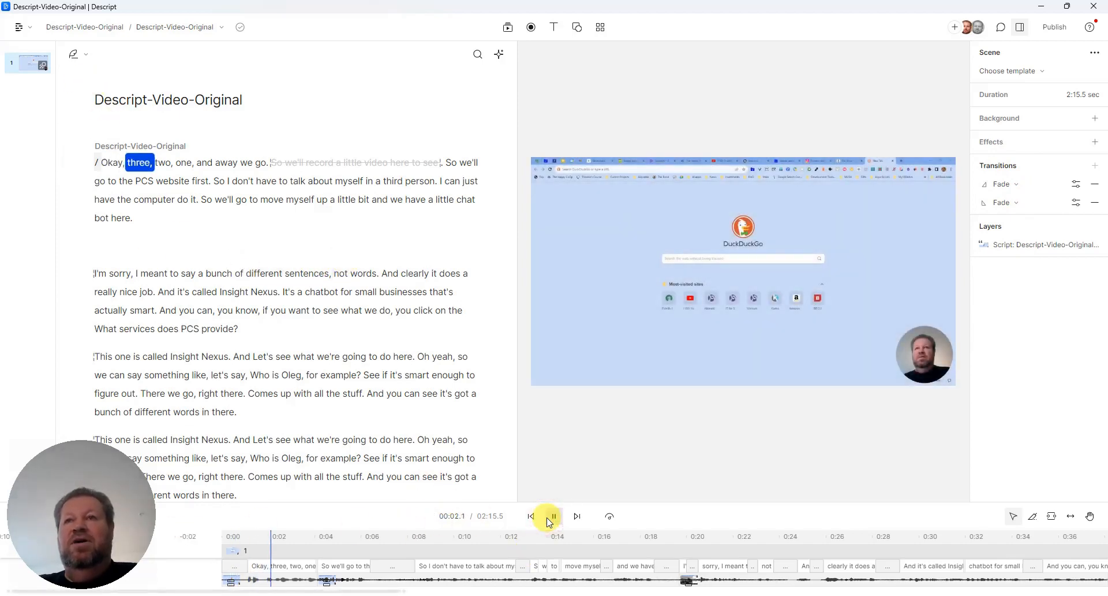
{"action": "left_click", "coordinate": [551, 516]}
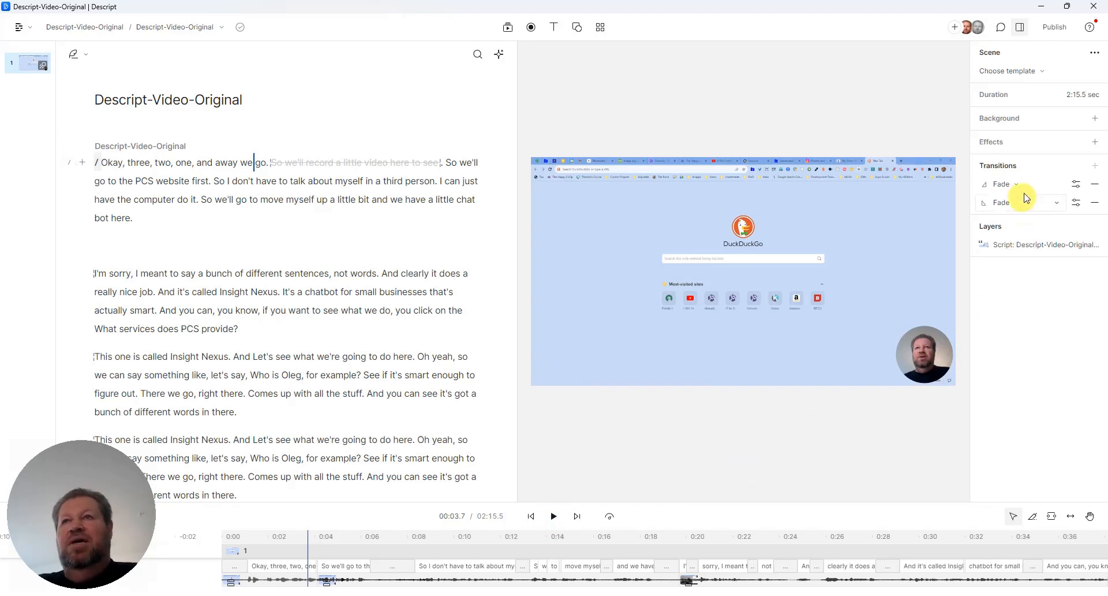
View the available scene effects, and give the scene a muted red background colour, hex 9c5050.
{"action": "left_click", "coordinate": [999, 145]}
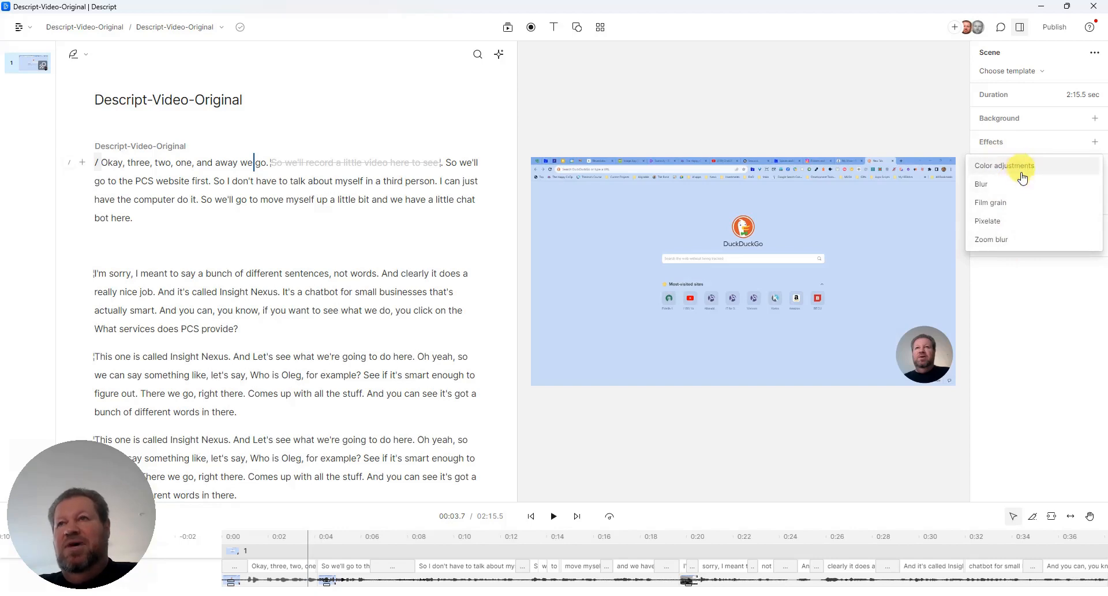
{"action": "left_click", "coordinate": [1021, 307]}
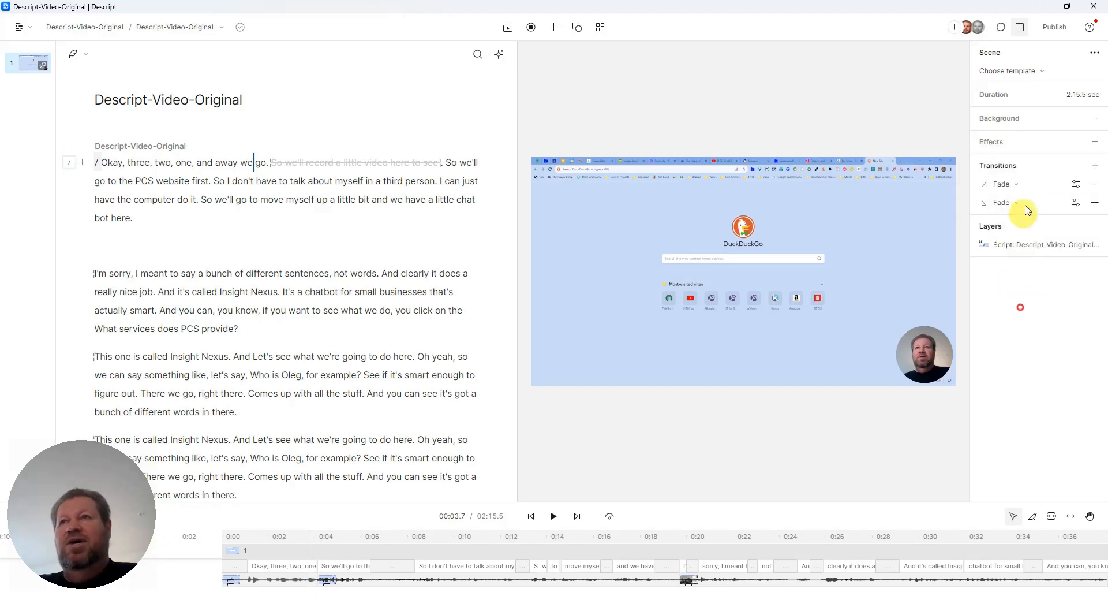
{"action": "left_click", "coordinate": [1020, 118]}
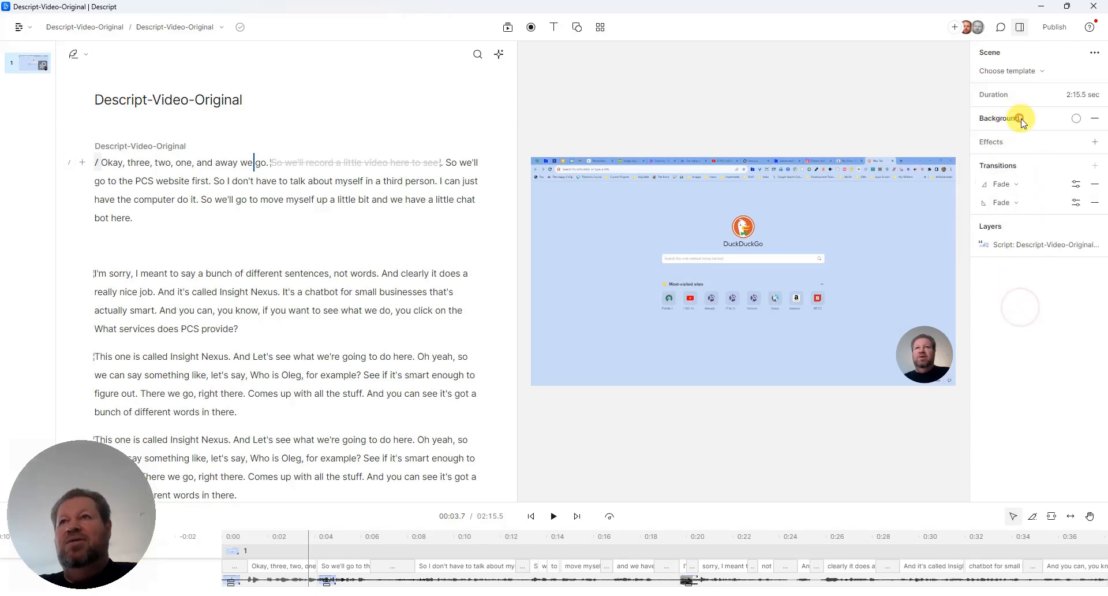
{"action": "left_click", "coordinate": [1081, 122]}
{"action": "left_click_drag", "start_coordinate": [1018, 183], "coordinate": [1061, 207]}
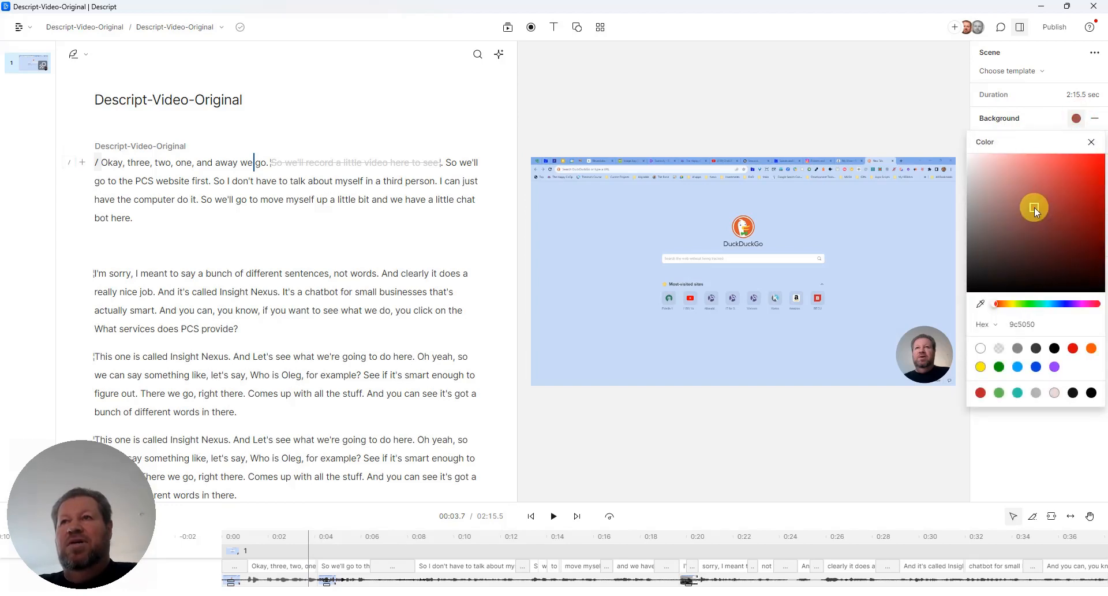
{"action": "left_click", "coordinate": [1014, 453]}
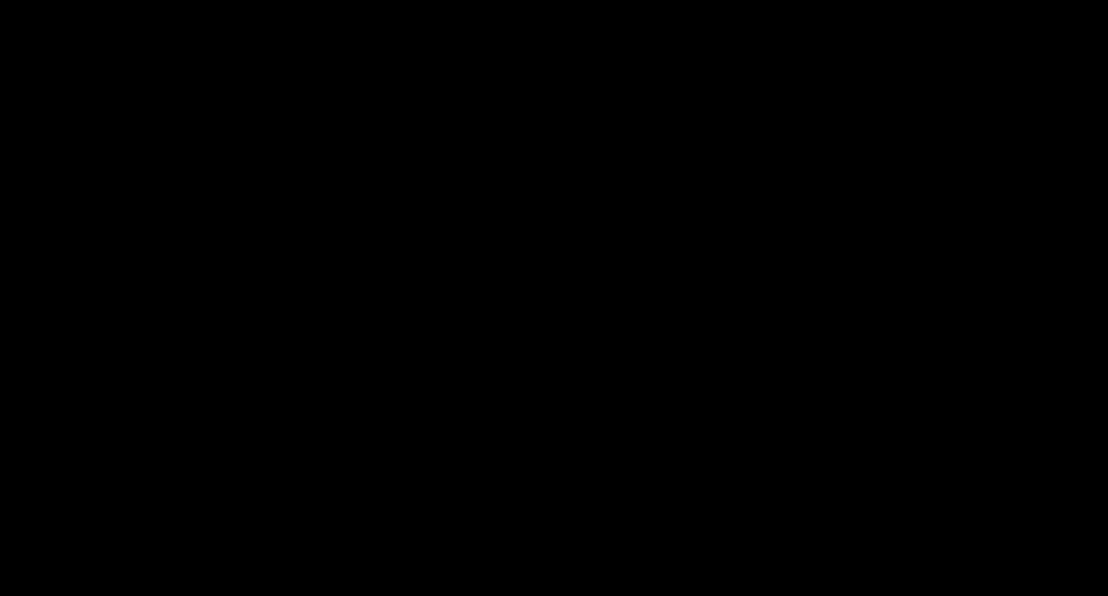
Import the image PCSlogo-2014-medium from the My Drive folder into the project files.
{"action": "left_click", "coordinate": [507, 27]}
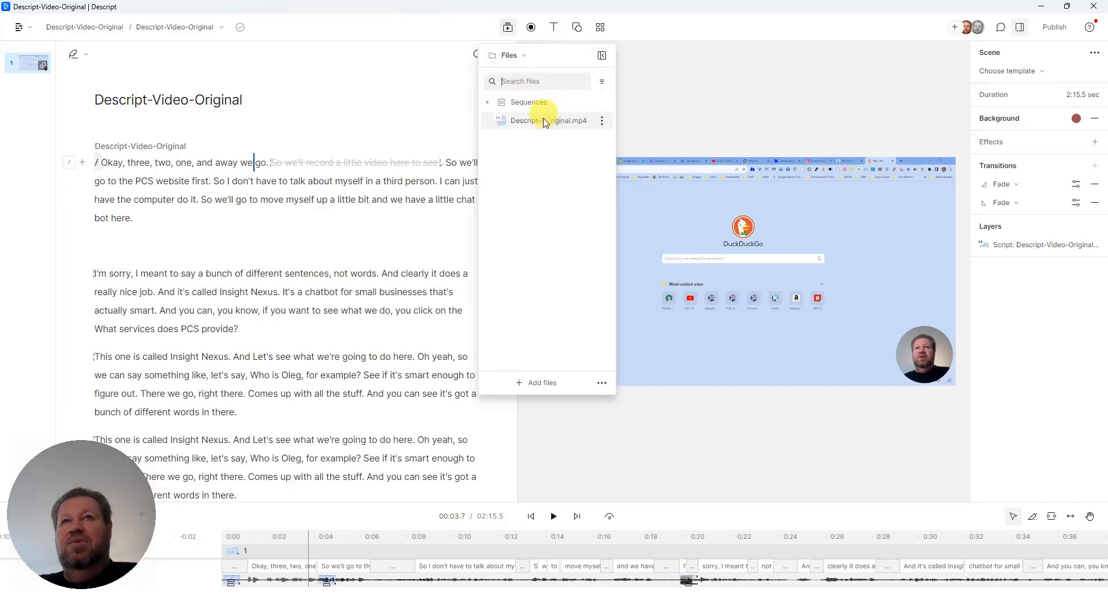
{"action": "left_click", "coordinate": [533, 382]}
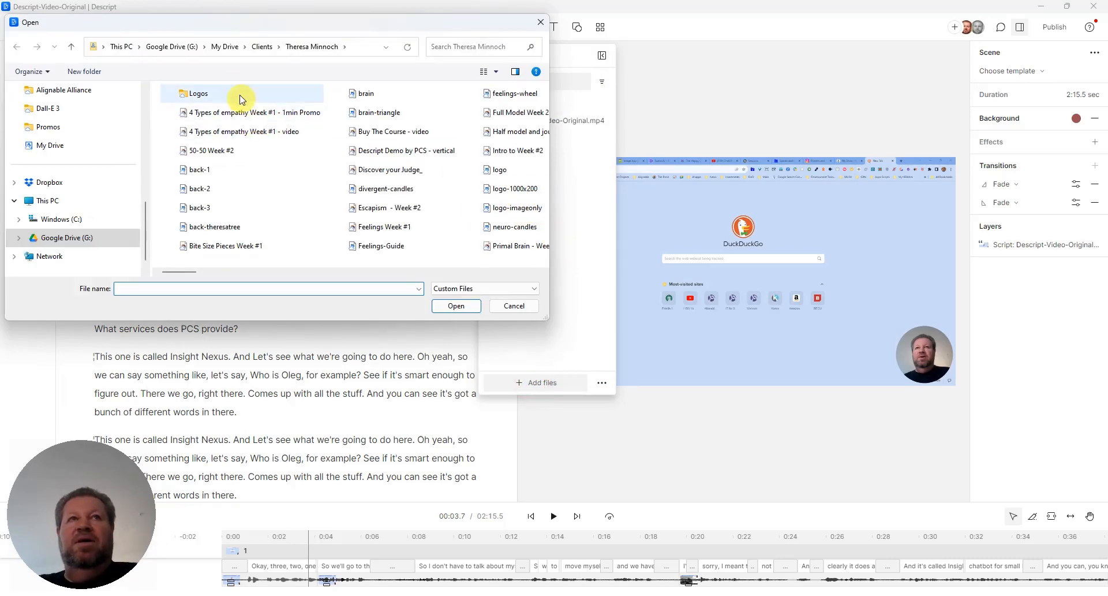
{"action": "left_click", "coordinate": [231, 50]}
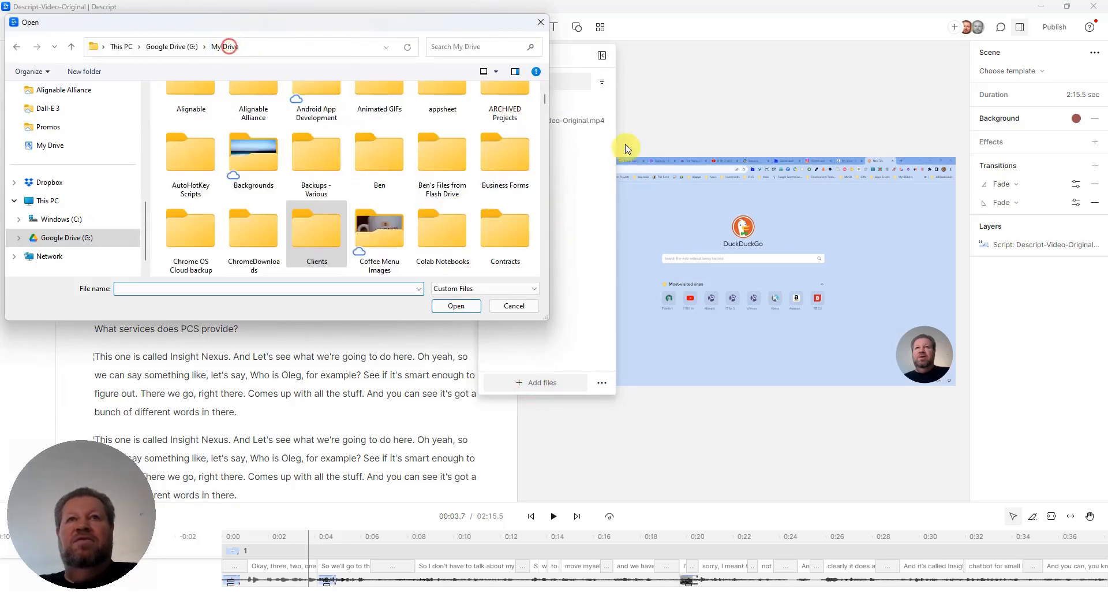
{"action": "left_click_drag", "start_coordinate": [545, 97], "coordinate": [519, 218]}
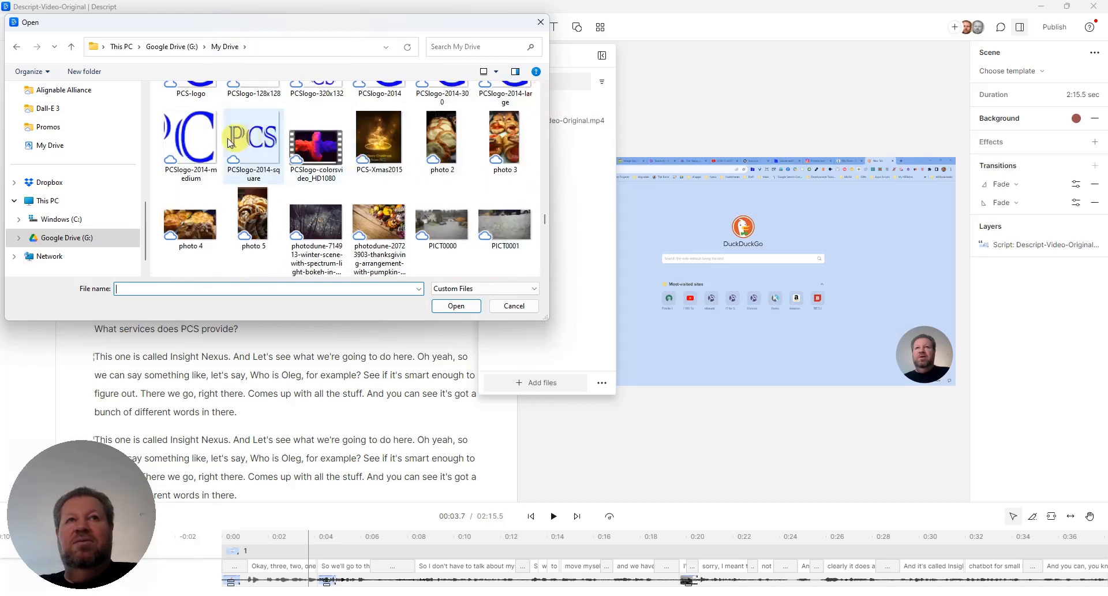
{"action": "left_click", "coordinate": [208, 142]}
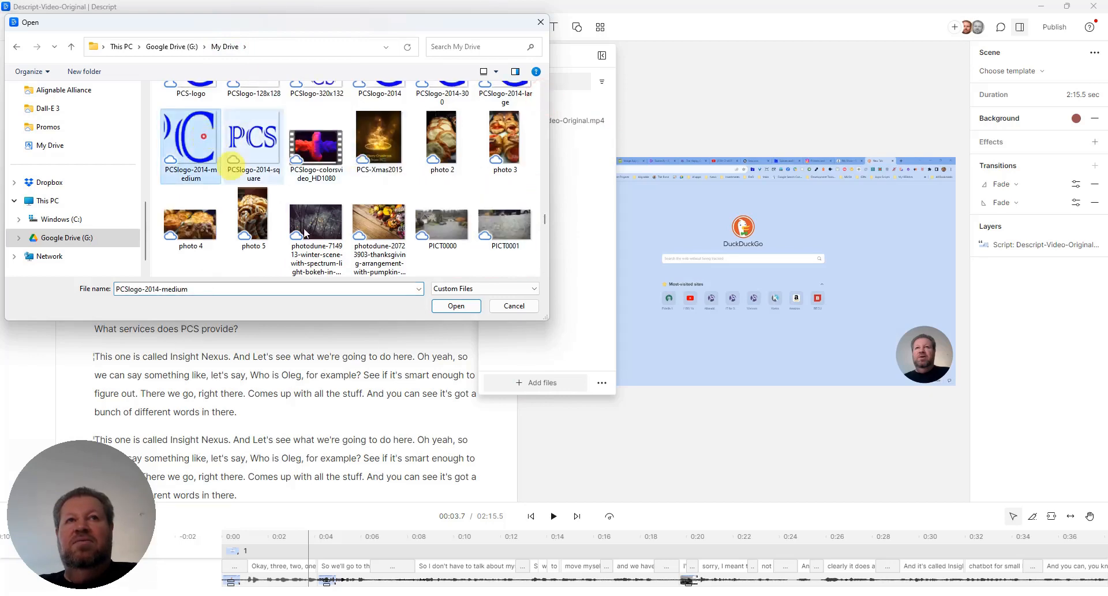
{"action": "left_click", "coordinate": [456, 307]}
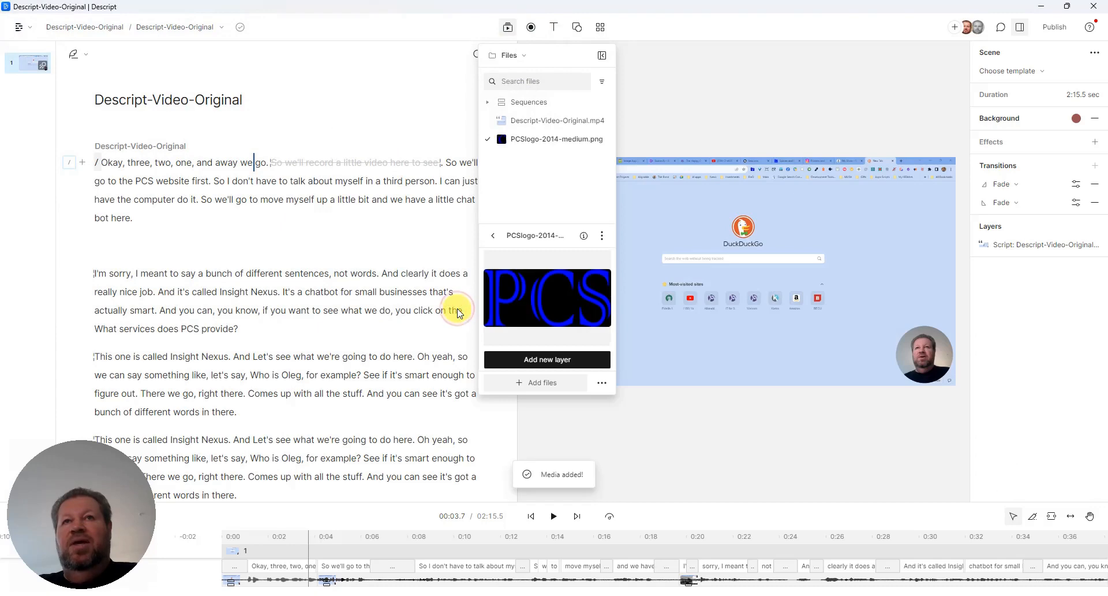
Add the PCS logo image as a new layer and shrink it into the video frame's lower-left corner.
{"action": "left_click", "coordinate": [559, 364]}
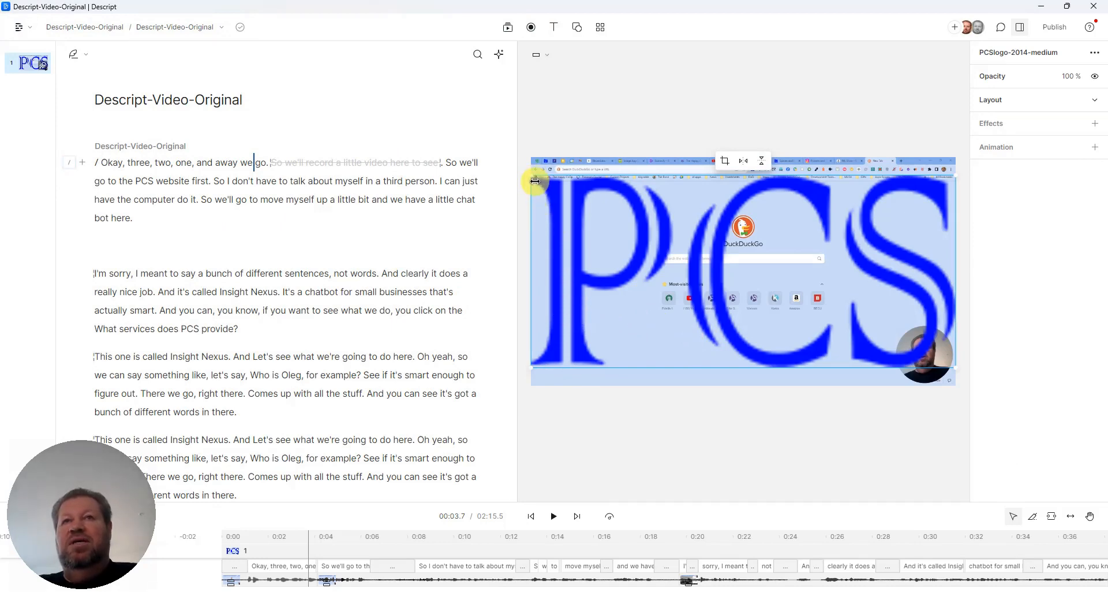
{"action": "left_click_drag", "start_coordinate": [532, 179], "coordinate": [560, 354]}
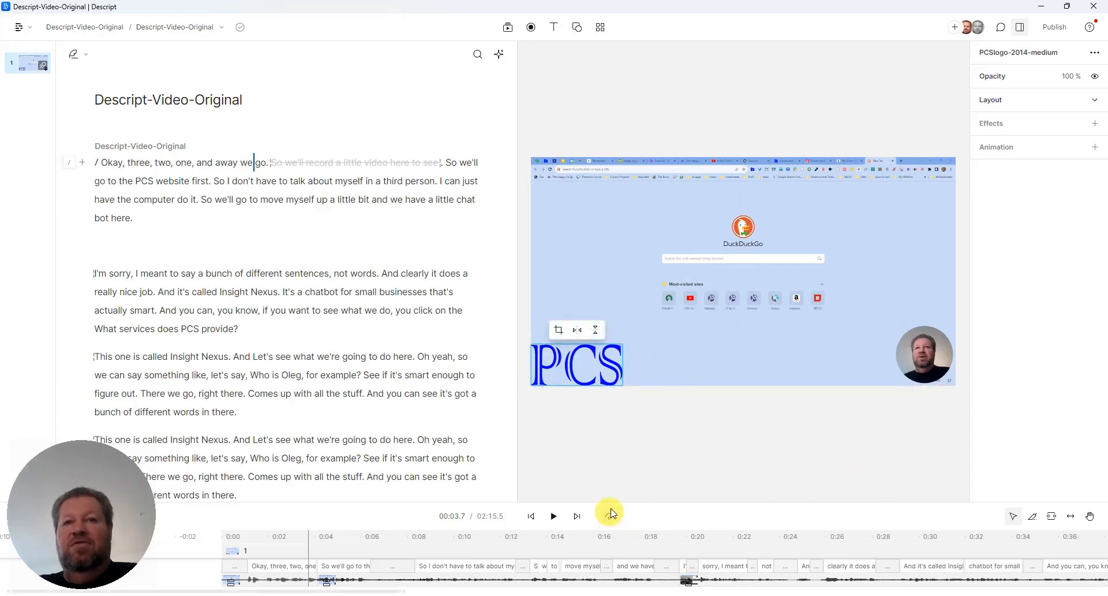
Enlarge the timeline to show the logo layer and check the logo at two points in the "I'm sorry, I meant to say" paragraph.
{"action": "left_click_drag", "start_coordinate": [616, 502], "coordinate": [614, 439]}
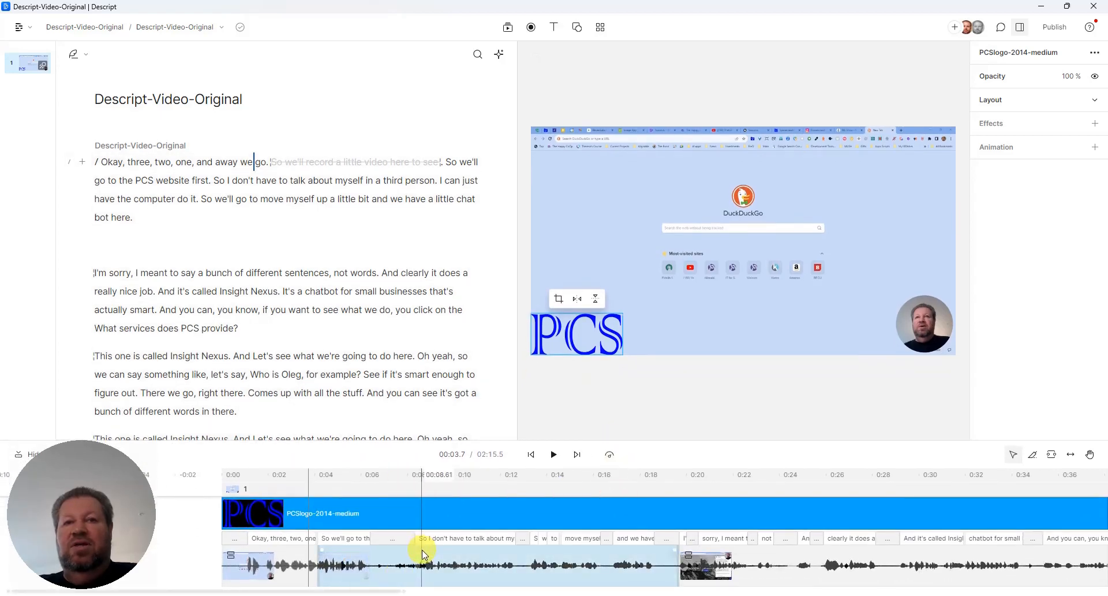
{"action": "left_click", "coordinate": [381, 506]}
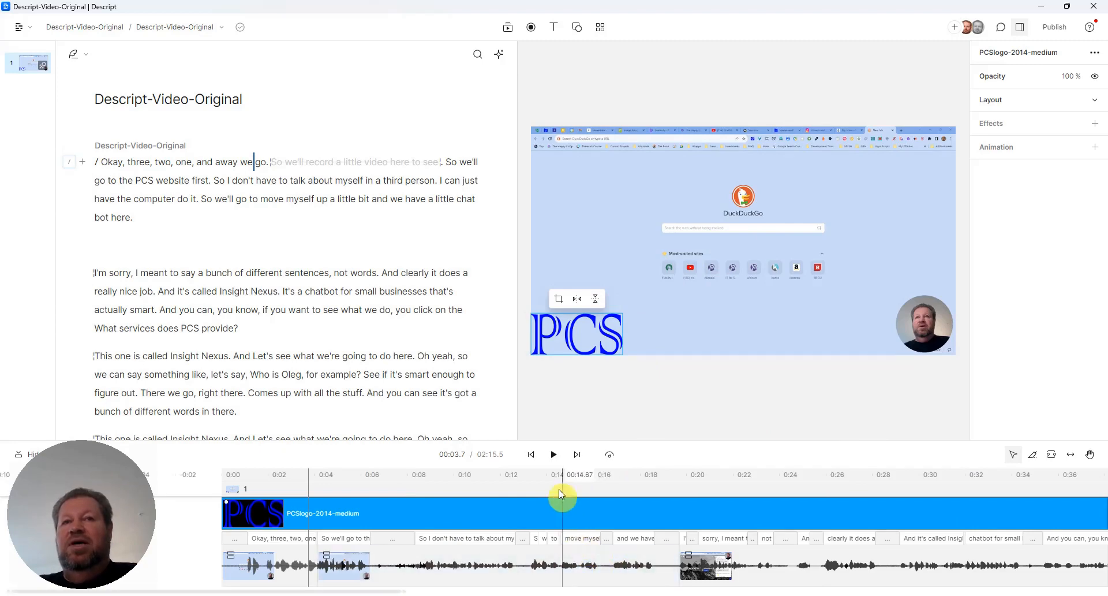
{"action": "left_click", "coordinate": [295, 302]}
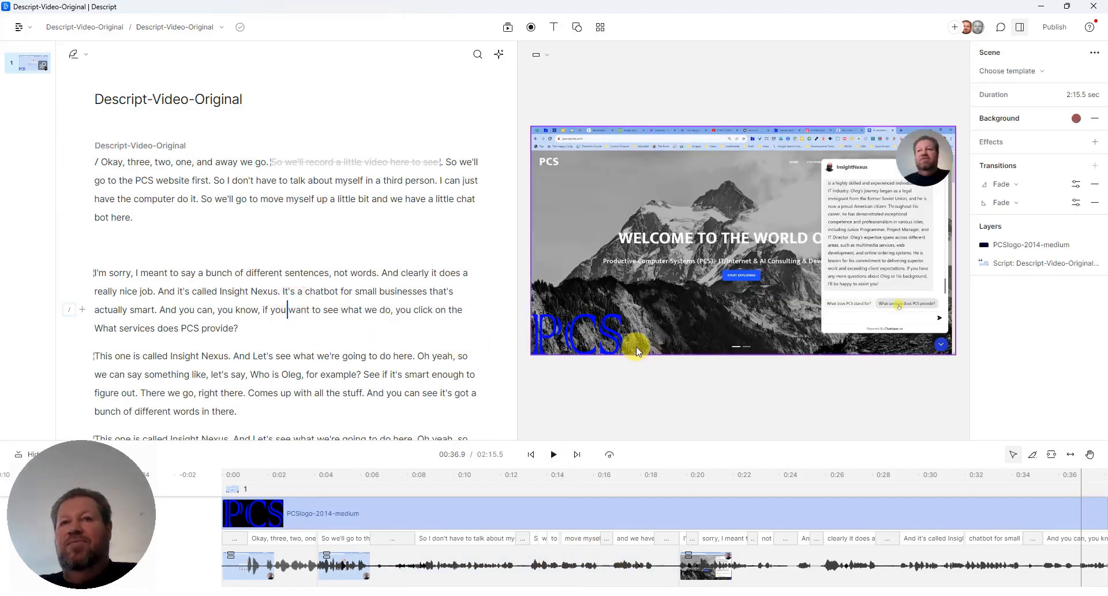
{"action": "left_click", "coordinate": [331, 272]}
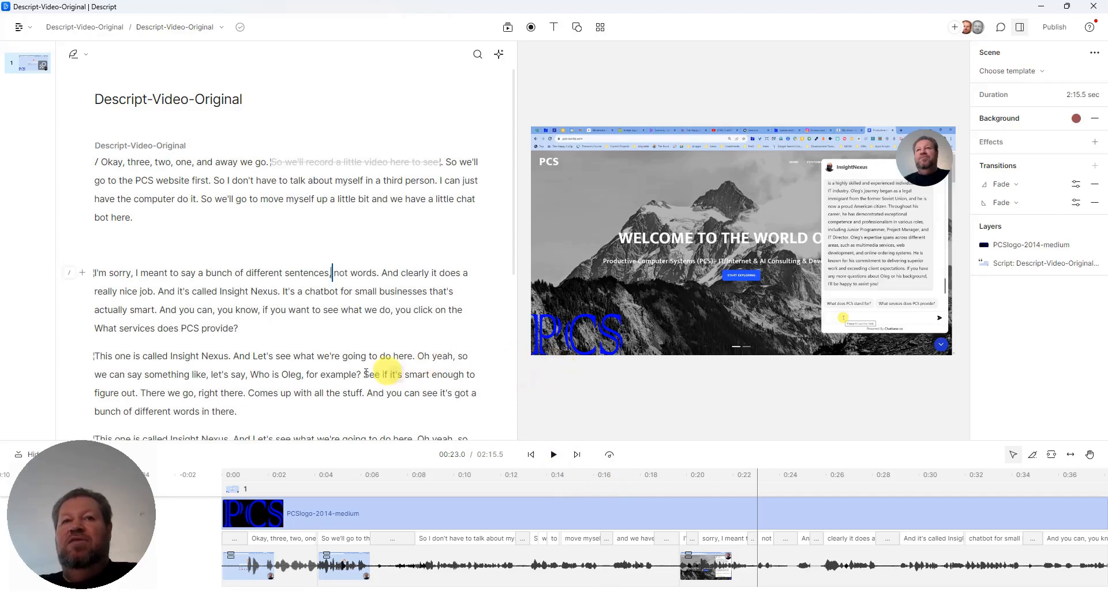
Set the PCS logo layer's opacity to 30% and play the video from the start to check it.
{"action": "left_click", "coordinate": [100, 161]}
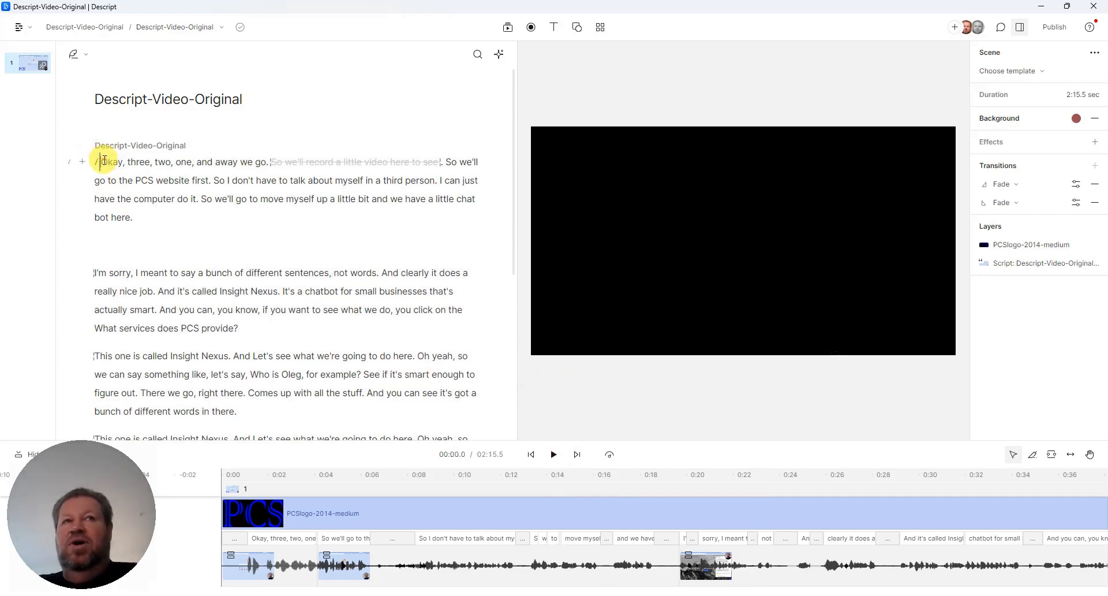
{"action": "left_click", "coordinate": [603, 334]}
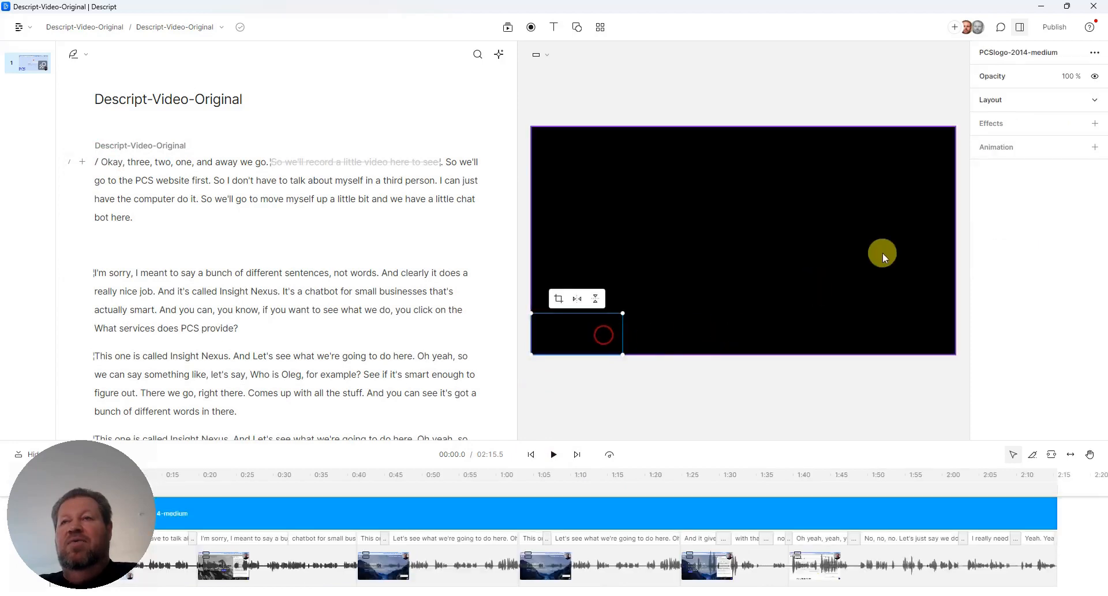
{"action": "left_click", "coordinate": [1068, 77]}
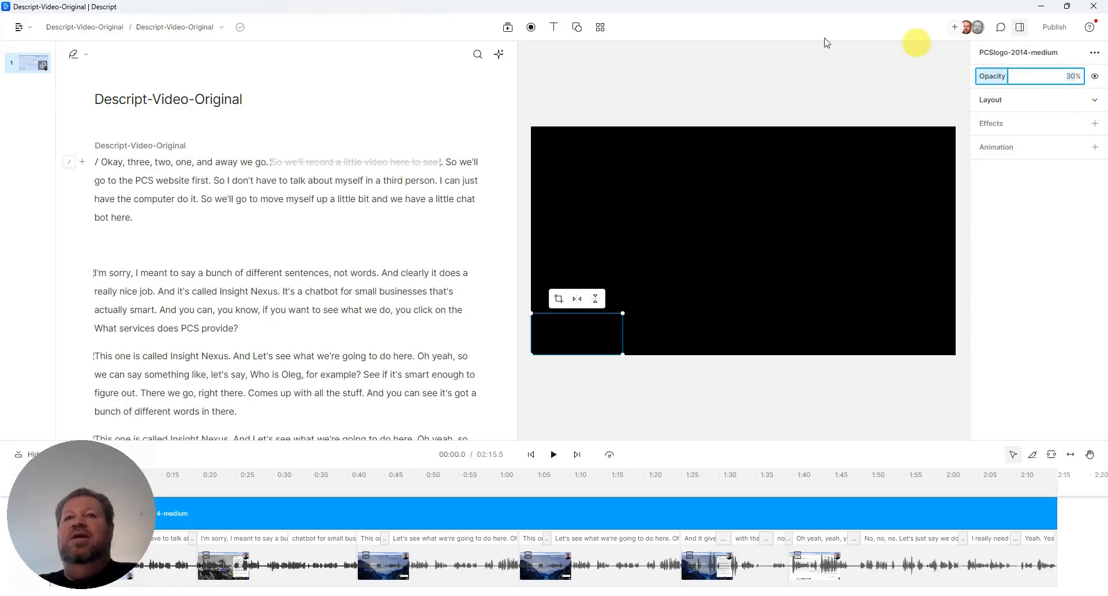
{"action": "left_click", "coordinate": [555, 456]}
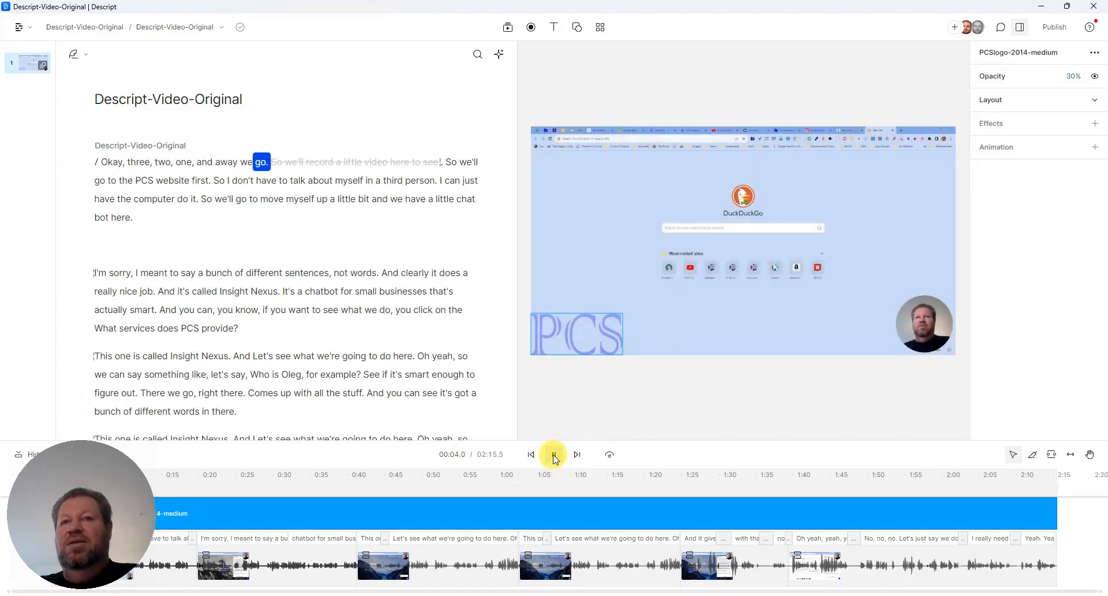
Stop playback, add a custom animation to the PCS logo layer and move its end keyframe to about 0:35.7.
{"action": "left_click", "coordinate": [554, 456]}
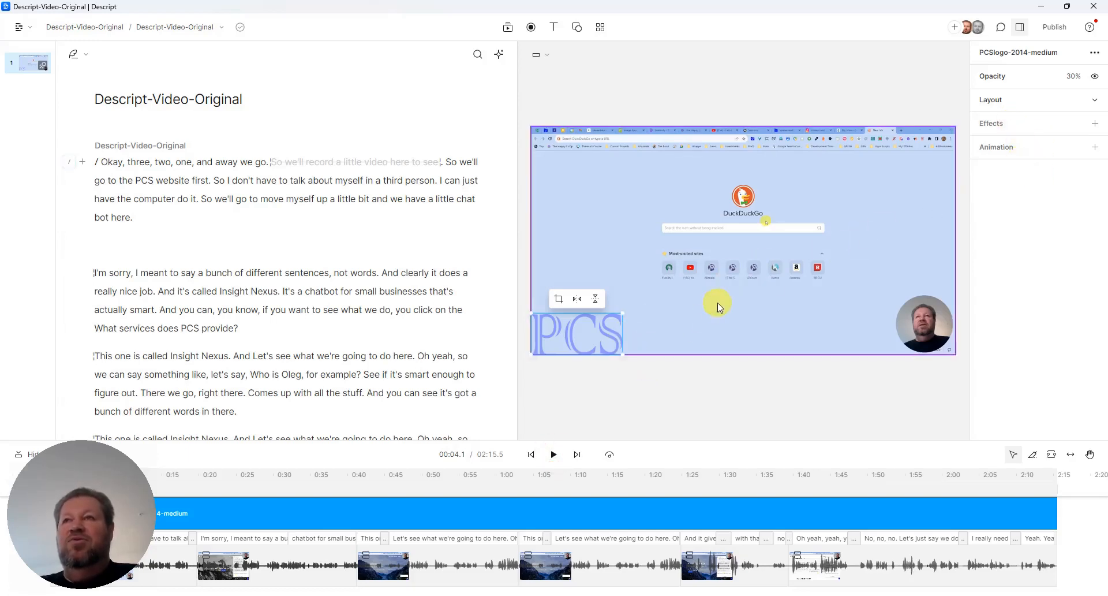
{"action": "left_click", "coordinate": [577, 347]}
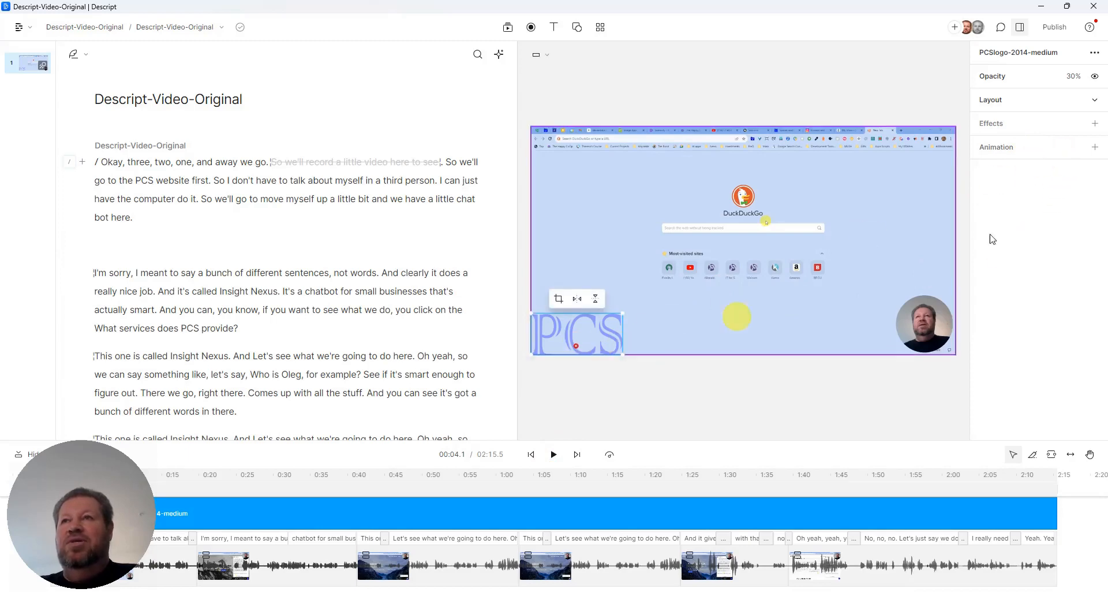
{"action": "left_click", "coordinate": [1094, 149]}
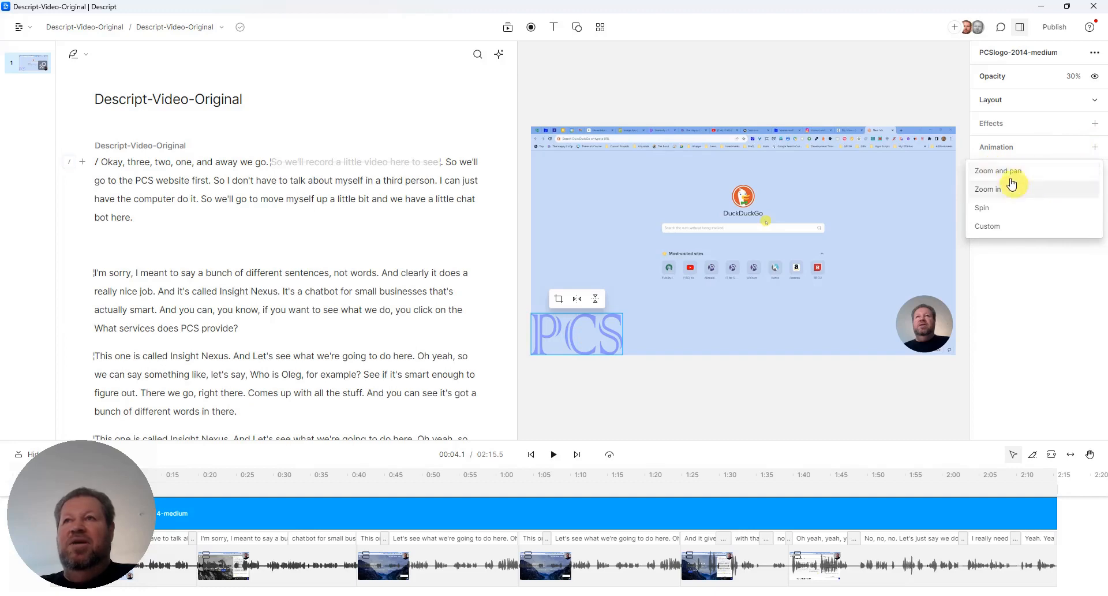
{"action": "left_click", "coordinate": [988, 226]}
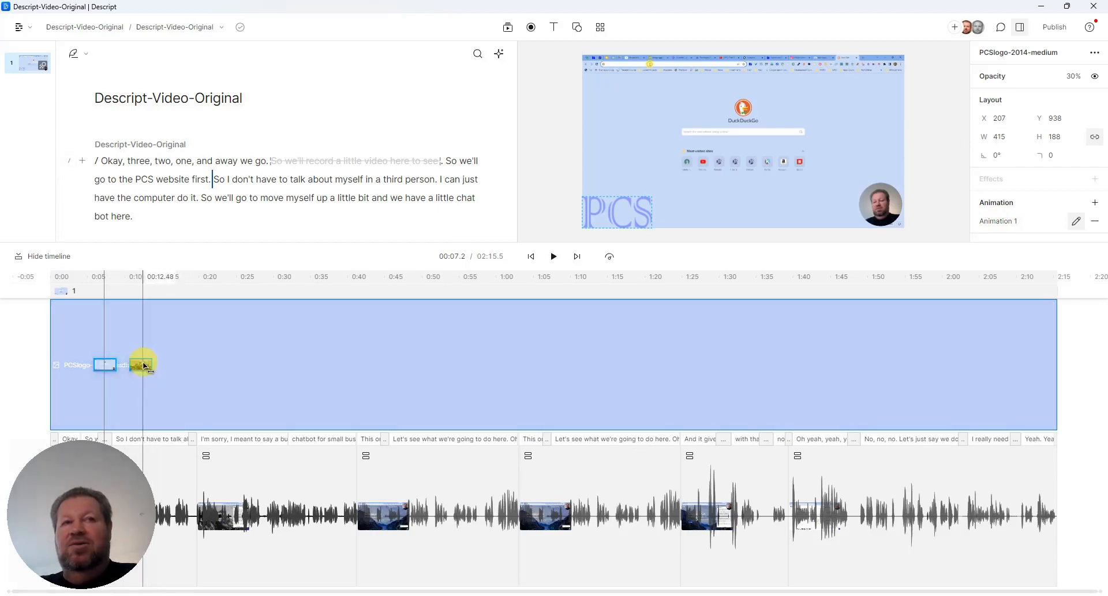
{"action": "left_click_drag", "start_coordinate": [143, 367], "coordinate": [317, 366]}
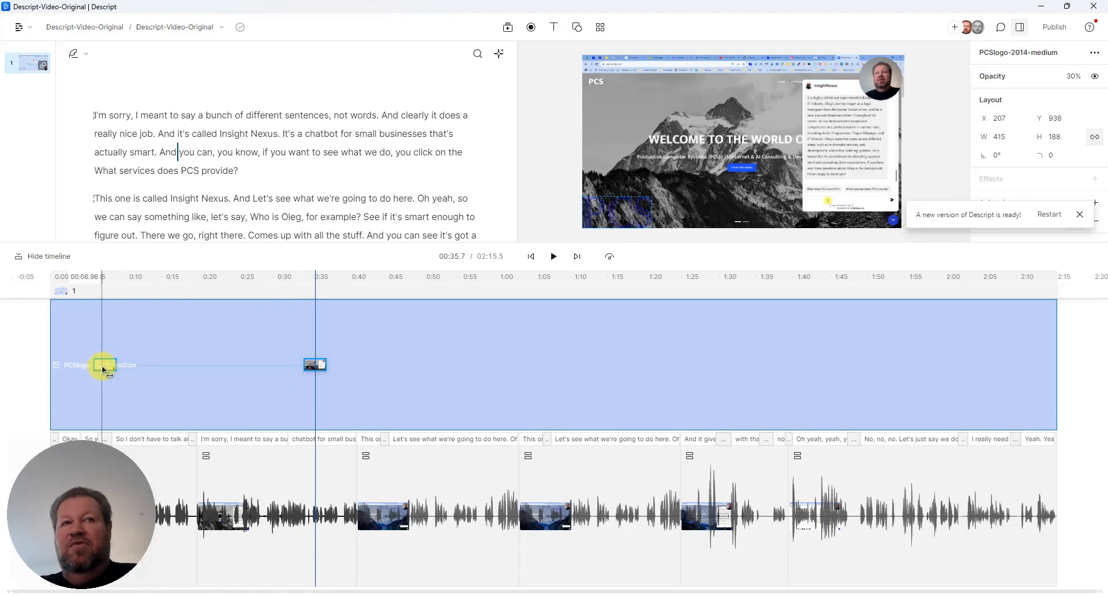
Set the PCS logo's opacity to 100% at the animation's first keyframe and 20% at its end keyframe.
{"action": "left_click", "coordinate": [107, 365]}
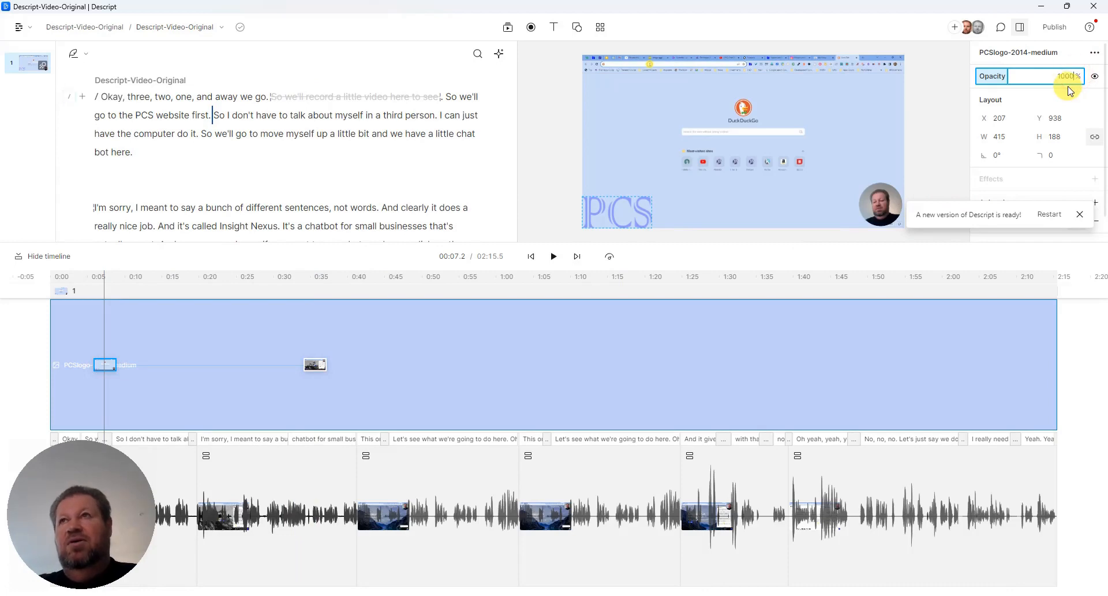
{"action": "key", "text": "Tab"}
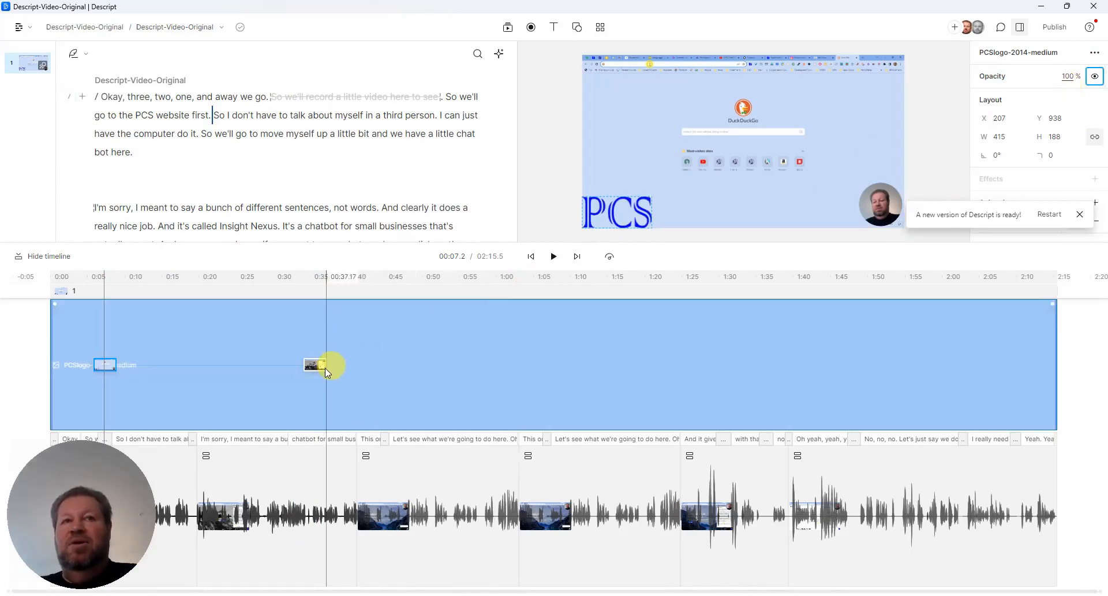
{"action": "left_click", "coordinate": [313, 364]}
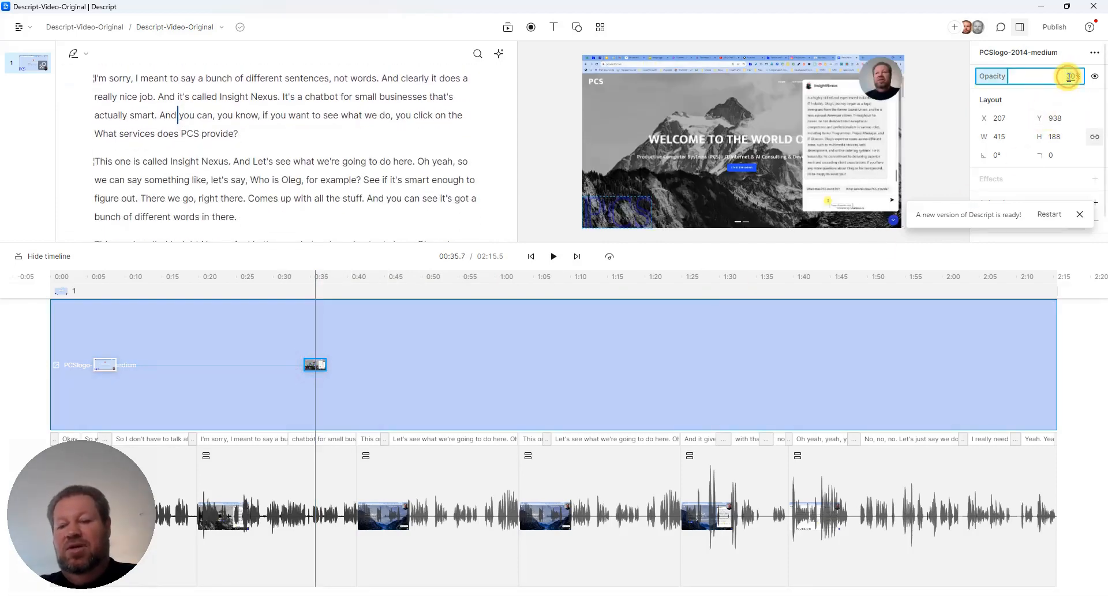
{"action": "type", "text": "20"}
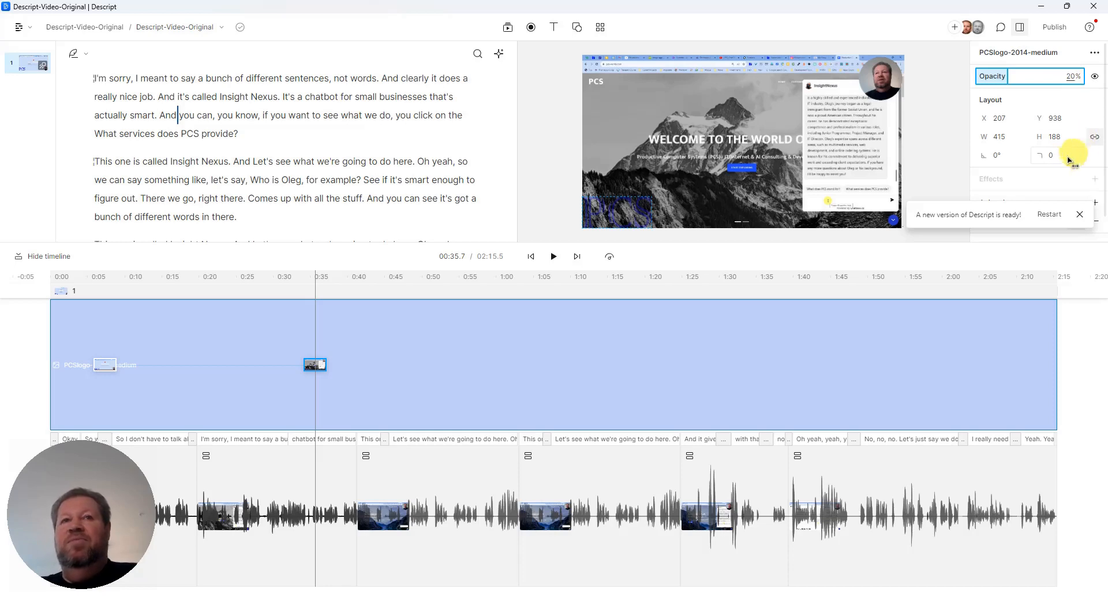
Play the video from the start to check the logo's opacity animation, and reduce the timeline's height for a larger preview.
{"action": "left_click", "coordinate": [531, 257]}
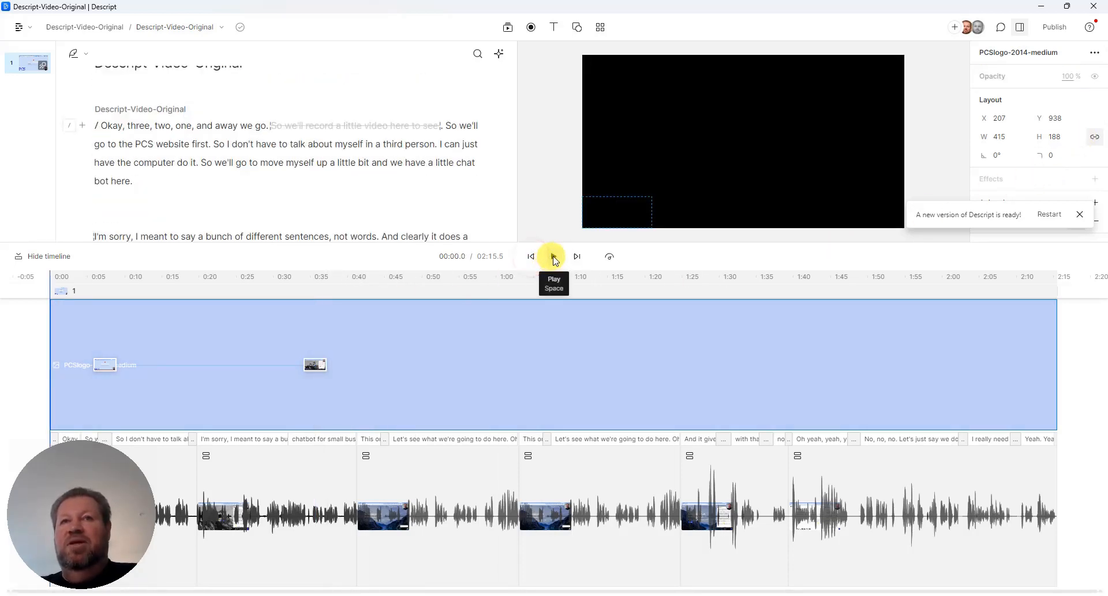
{"action": "left_click", "coordinate": [555, 257]}
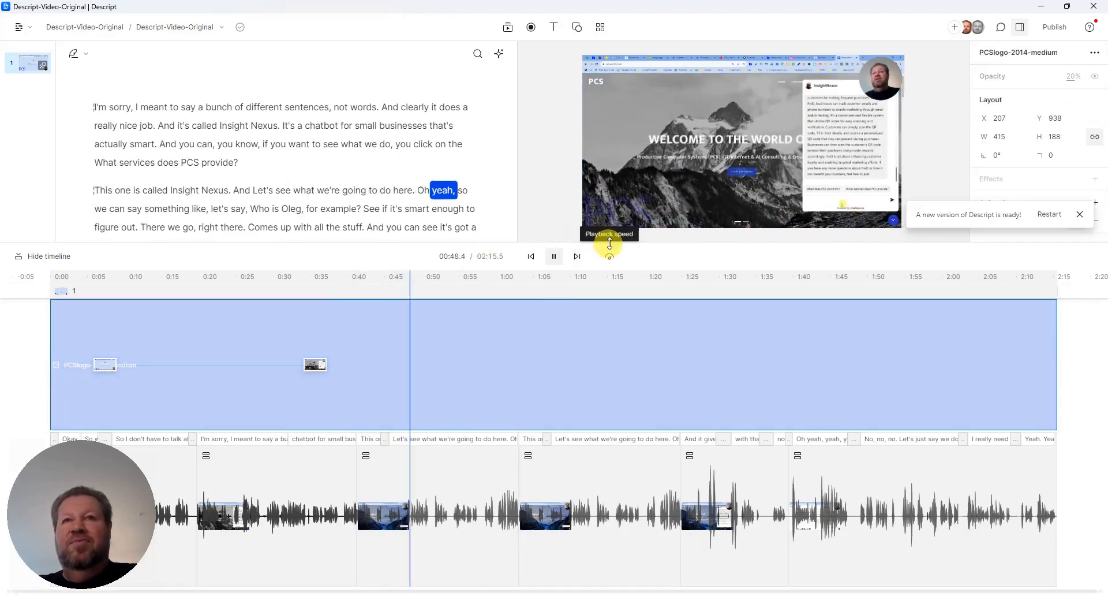
{"action": "left_click_drag", "start_coordinate": [613, 240], "coordinate": [627, 479]}
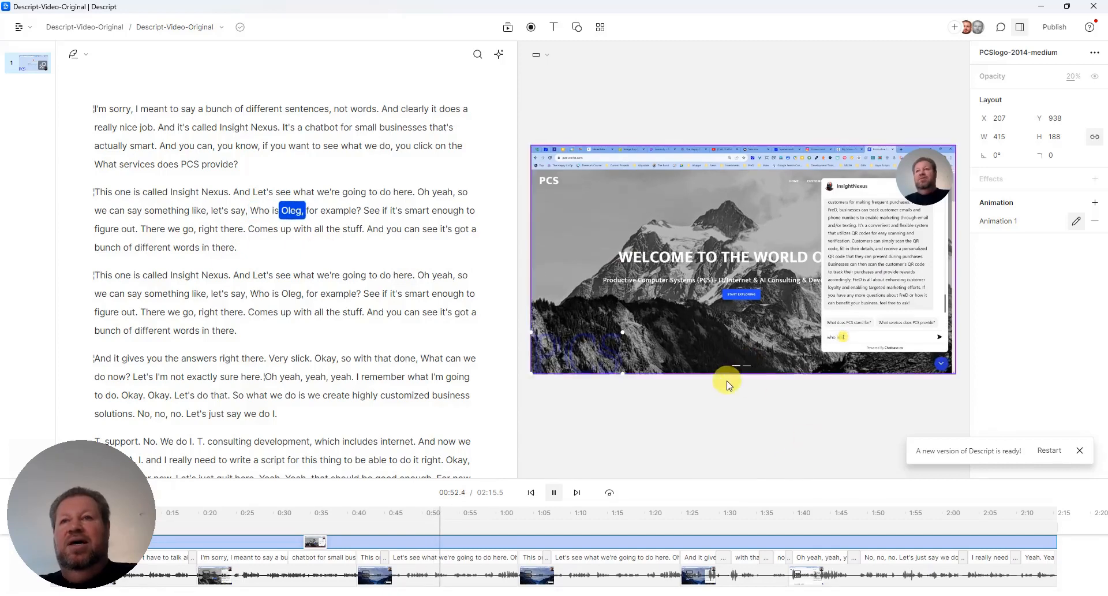
{"action": "left_click", "coordinate": [551, 491]}
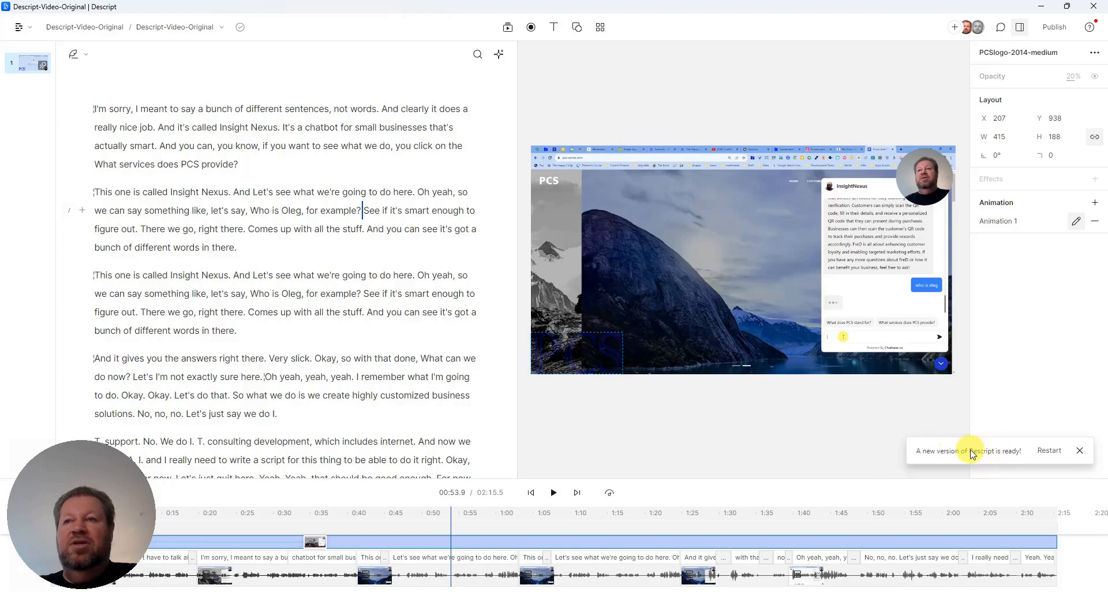
Restart the application to install its new version.
{"action": "left_click", "coordinate": [1050, 453]}
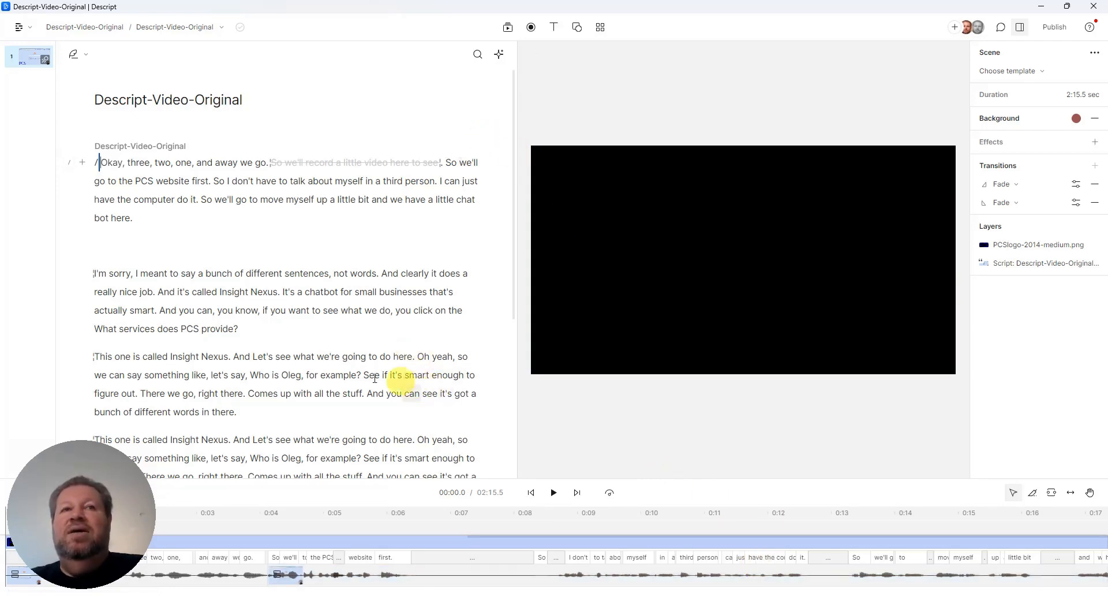
Insert a scene break before each of the two "This one is called Insight Nexus" paragraphs.
{"action": "left_click", "coordinate": [95, 356]}
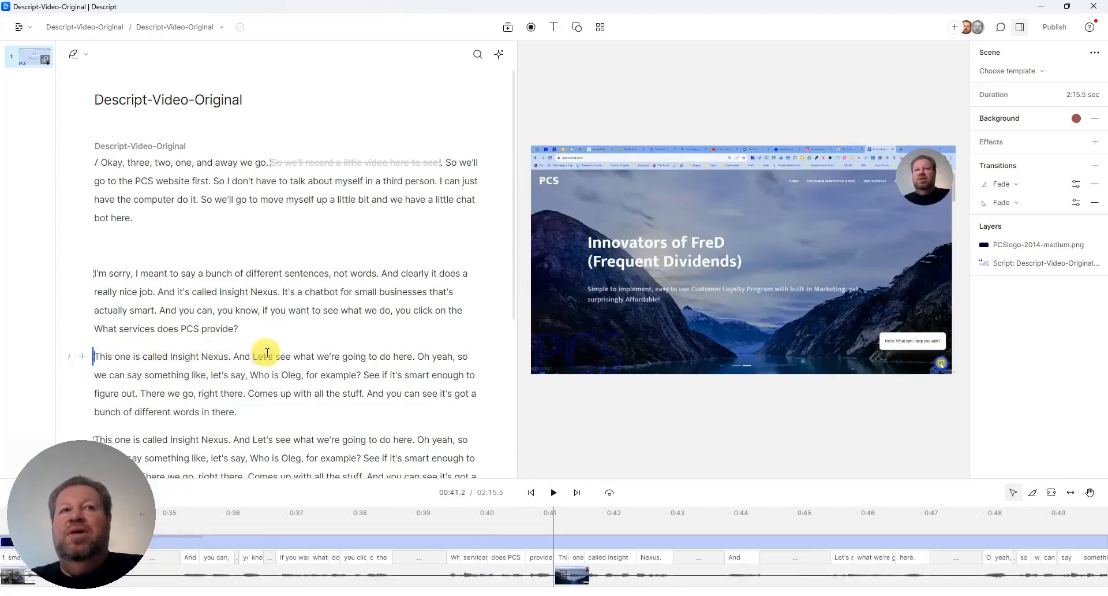
{"action": "type", "text": "/"}
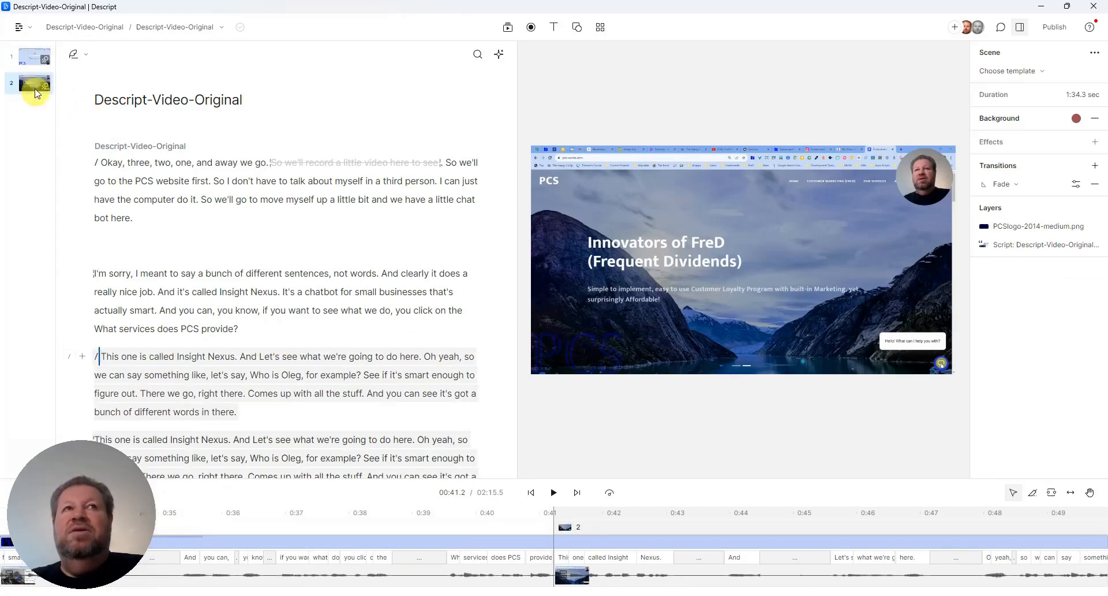
{"action": "left_click", "coordinate": [98, 357]}
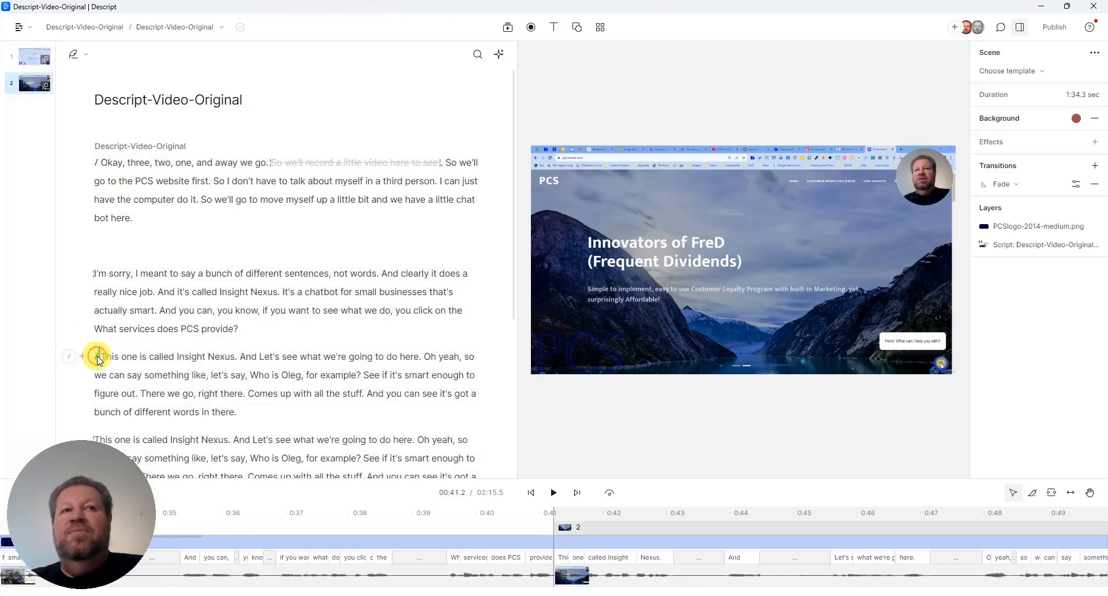
{"action": "scroll", "coordinate": [98, 356], "scroll_direction": "down", "scroll_amount": 3}
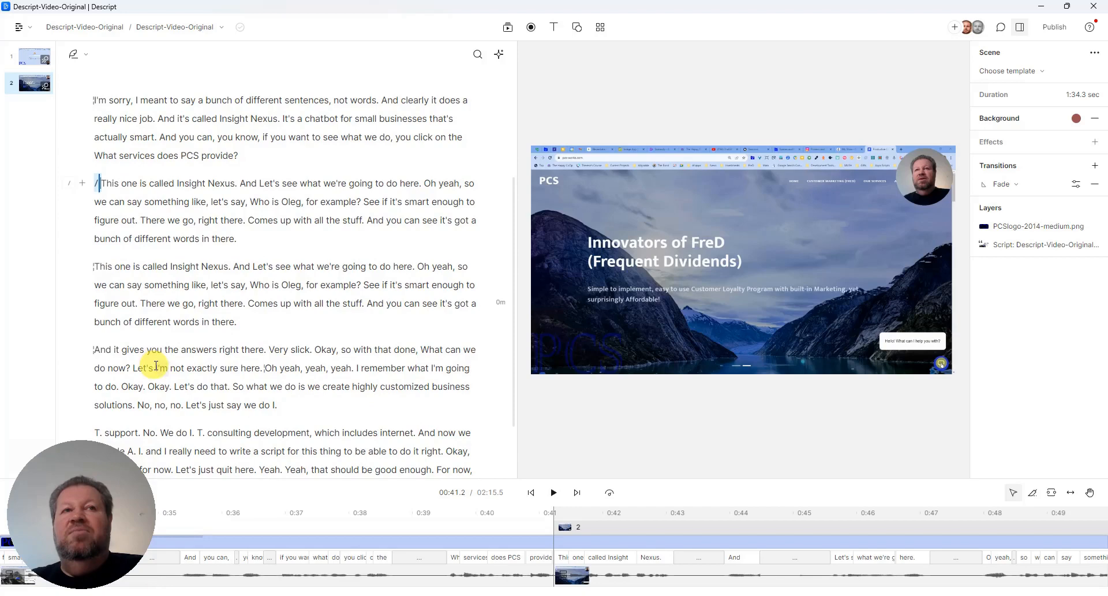
{"action": "left_click", "coordinate": [94, 266]}
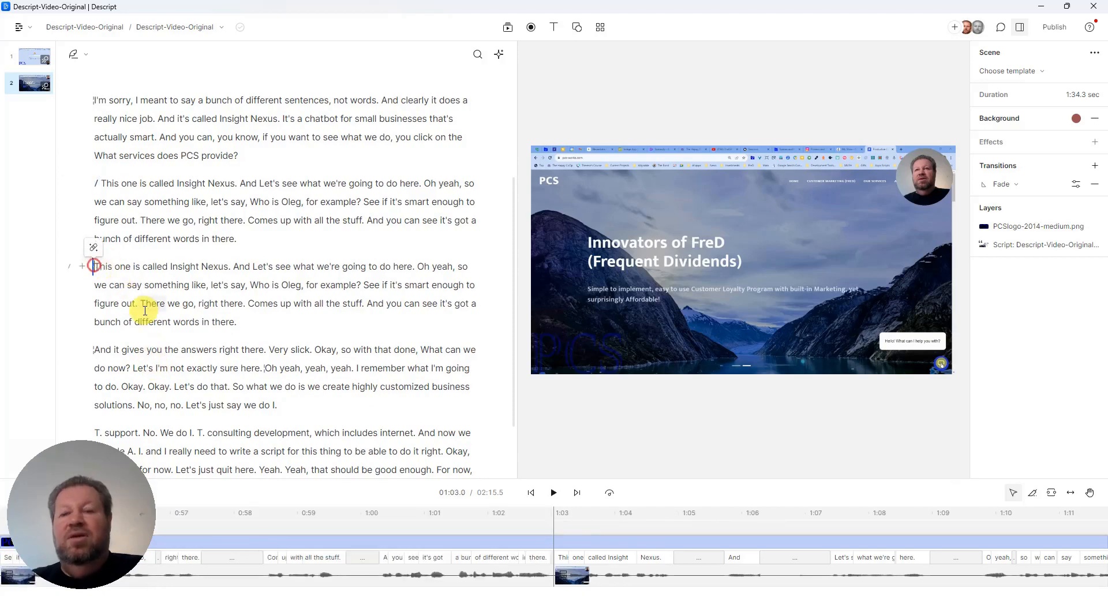
{"action": "type", "text": "/"}
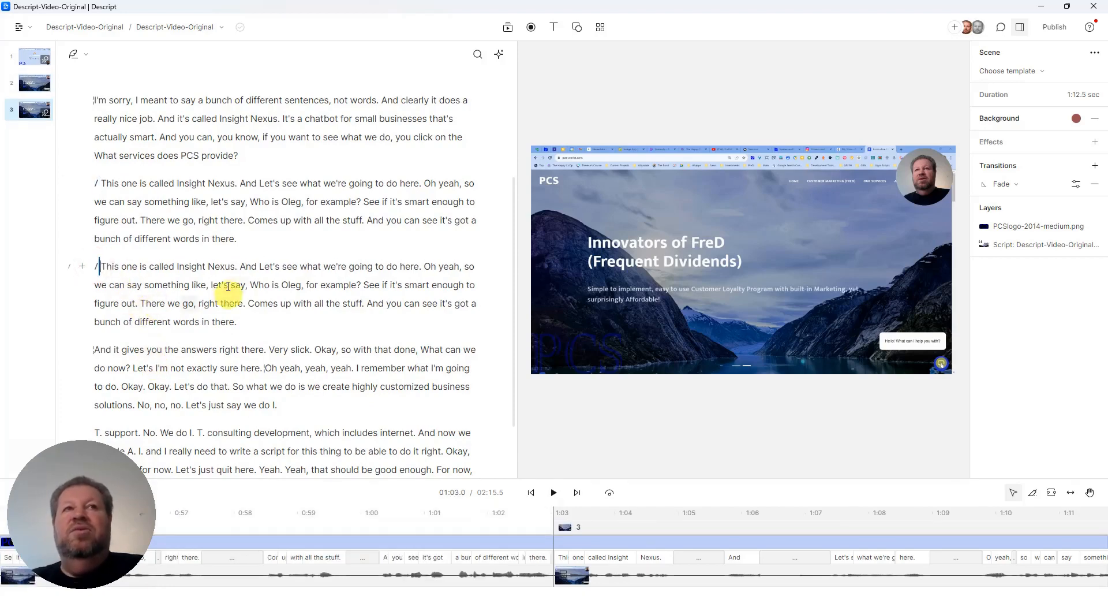
Browse the stock videos and add the aerial drone flight clip over an autumn valley to scene 2.
{"action": "left_click", "coordinate": [97, 184]}
{"action": "left_click", "coordinate": [508, 27]}
{"action": "left_click", "coordinate": [505, 56]}
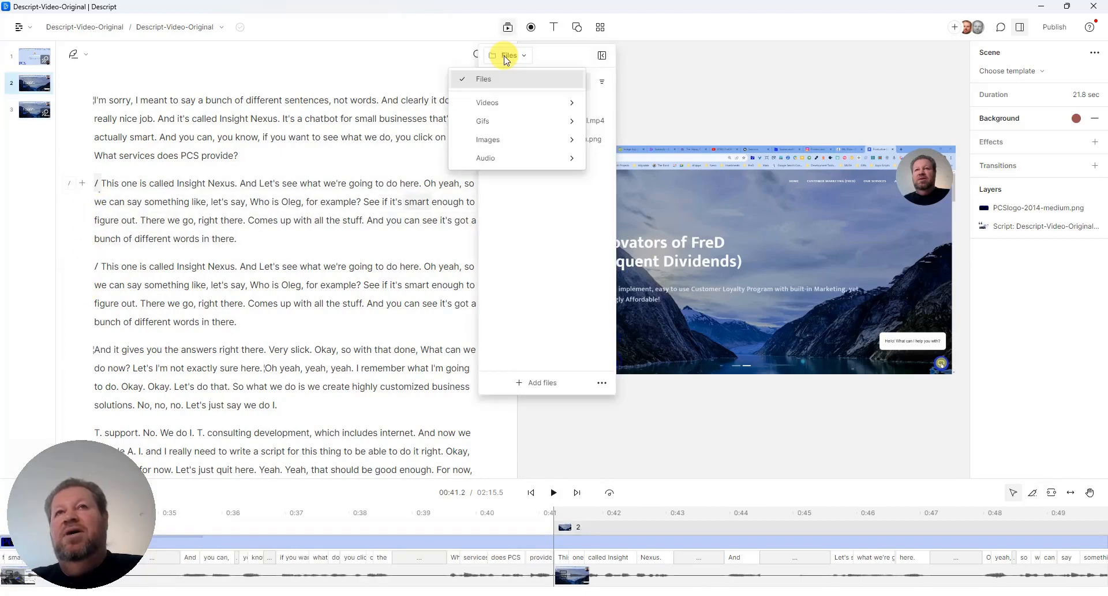
{"action": "mouse_move", "coordinate": [502, 107]}
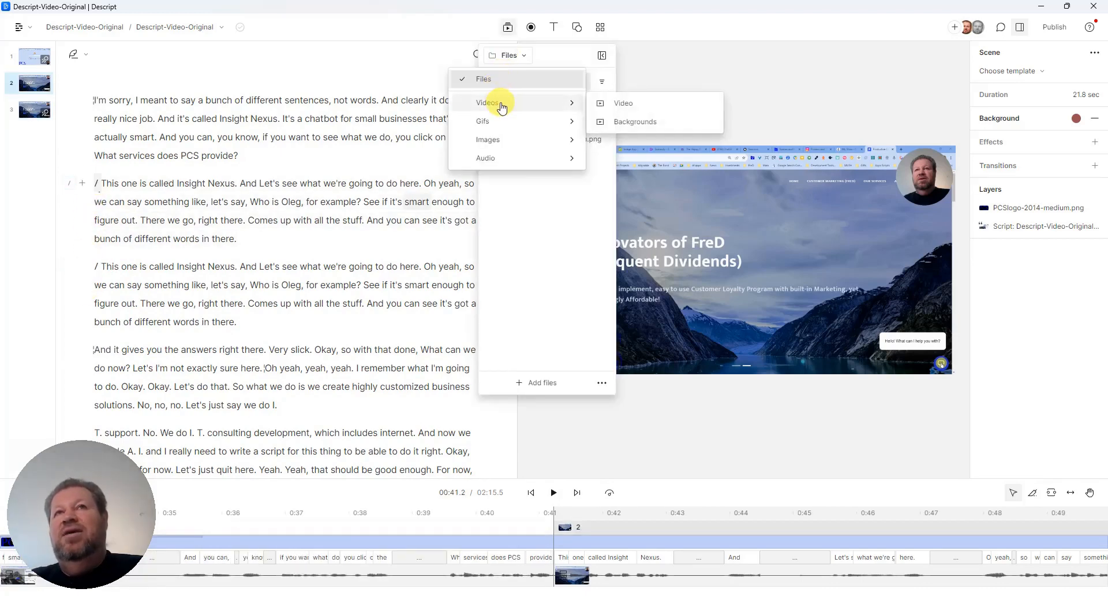
{"action": "mouse_move", "coordinate": [506, 127]}
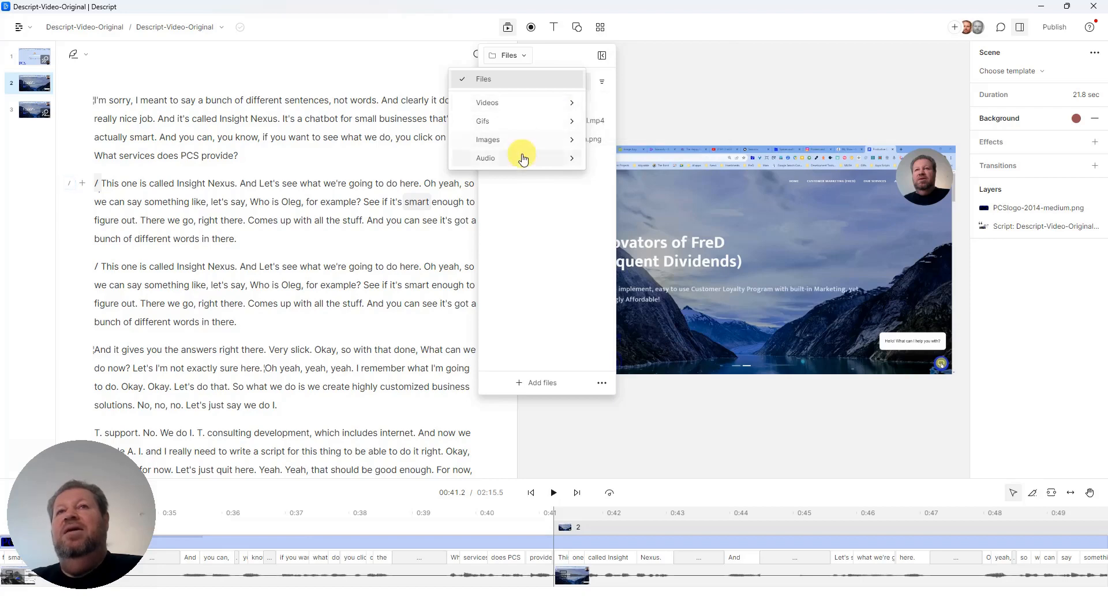
{"action": "mouse_move", "coordinate": [523, 160]}
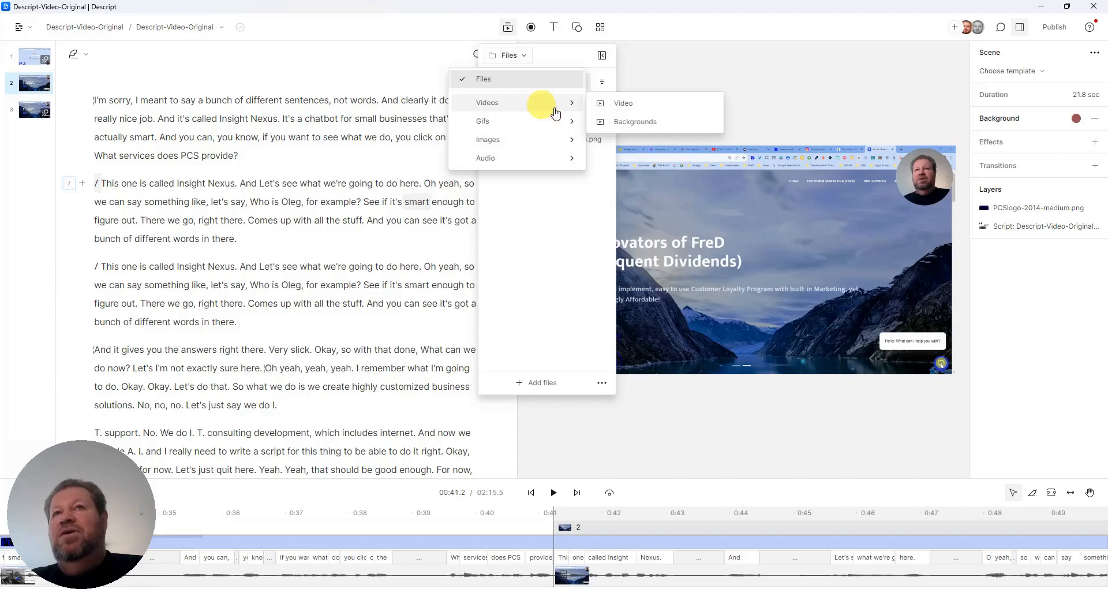
{"action": "left_click", "coordinate": [624, 105]}
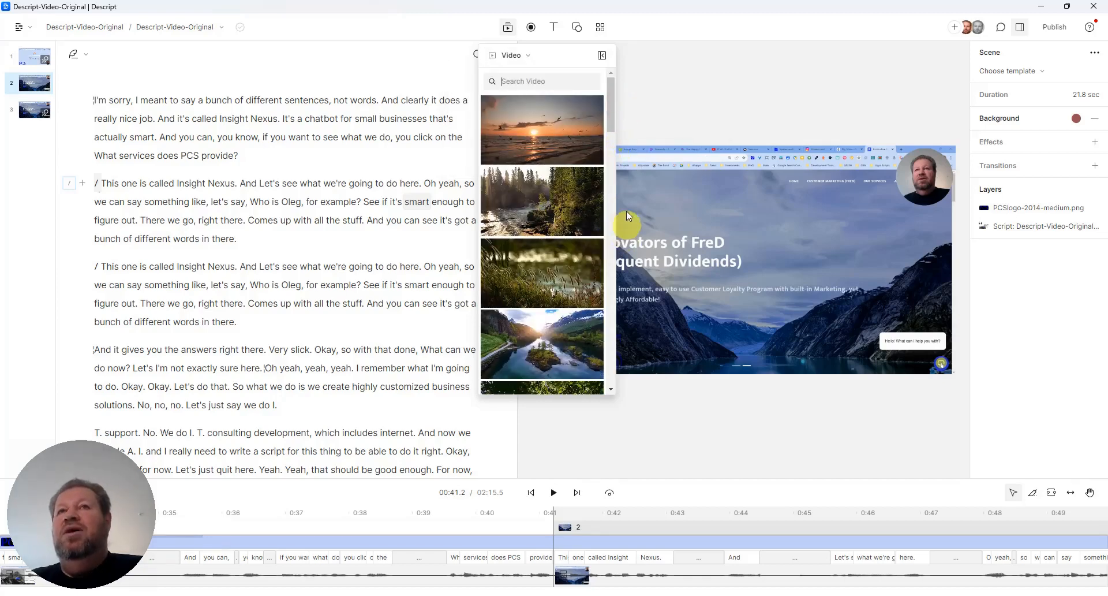
{"action": "left_click_drag", "start_coordinate": [610, 124], "coordinate": [607, 247]}
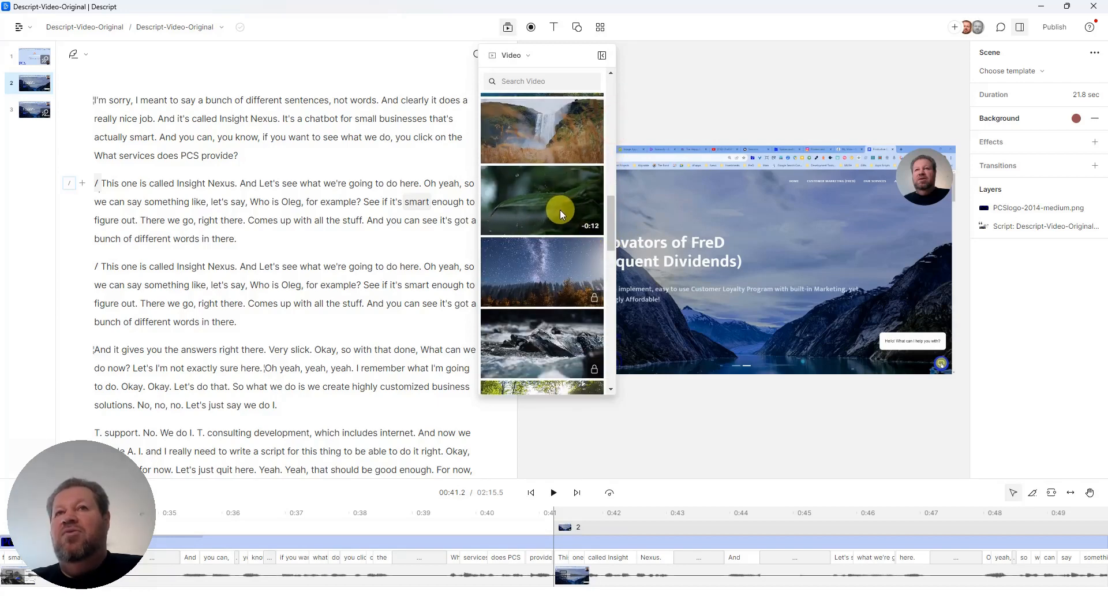
{"action": "mouse_move", "coordinate": [555, 342]}
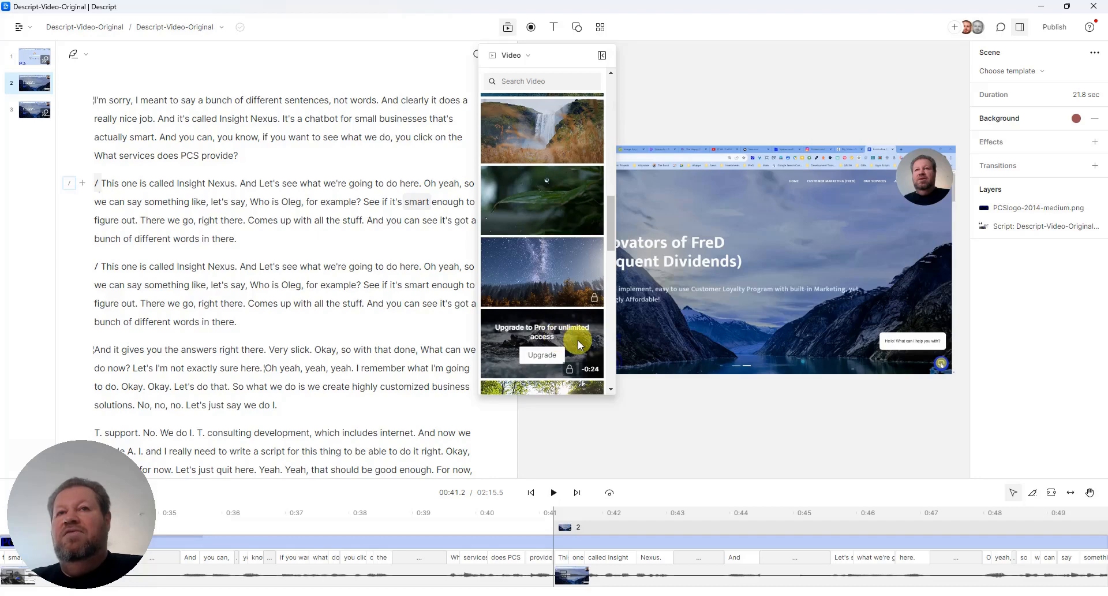
{"action": "scroll", "coordinate": [561, 184], "scroll_direction": "up", "scroll_amount": 4}
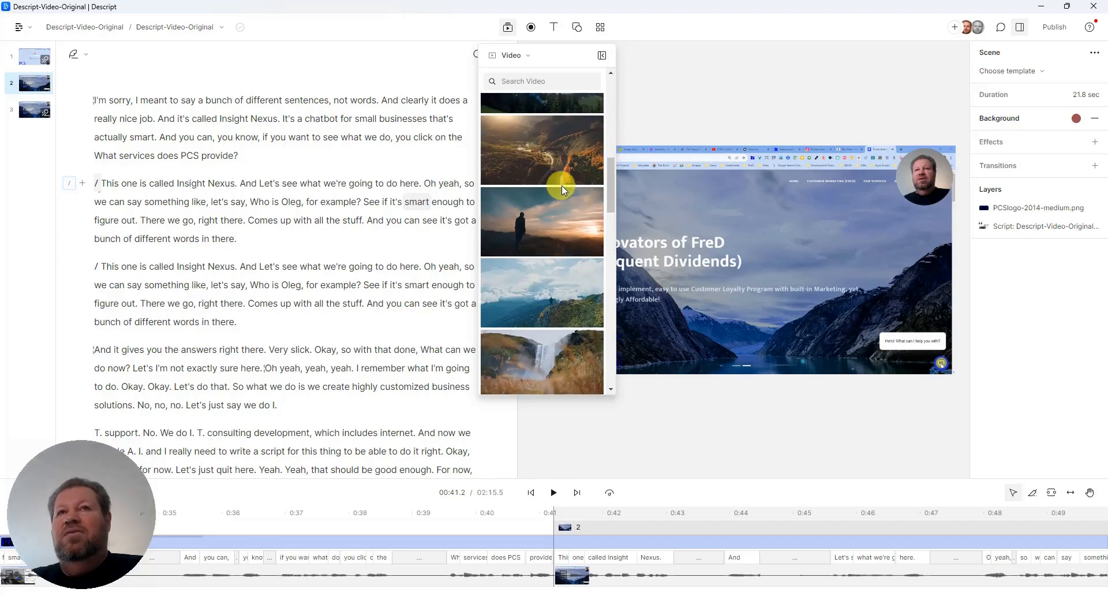
{"action": "left_click", "coordinate": [572, 151]}
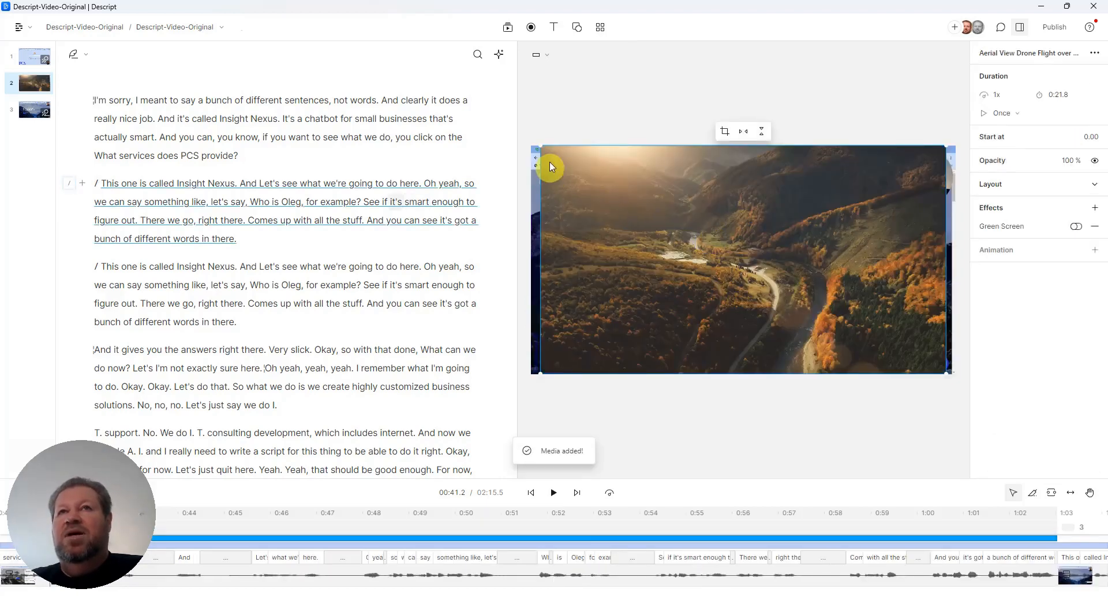
Enlarge the aerial drone clip to cover the whole video frame and play scene 2 through into scene 3.
{"action": "left_click_drag", "start_coordinate": [542, 149], "coordinate": [517, 133]}
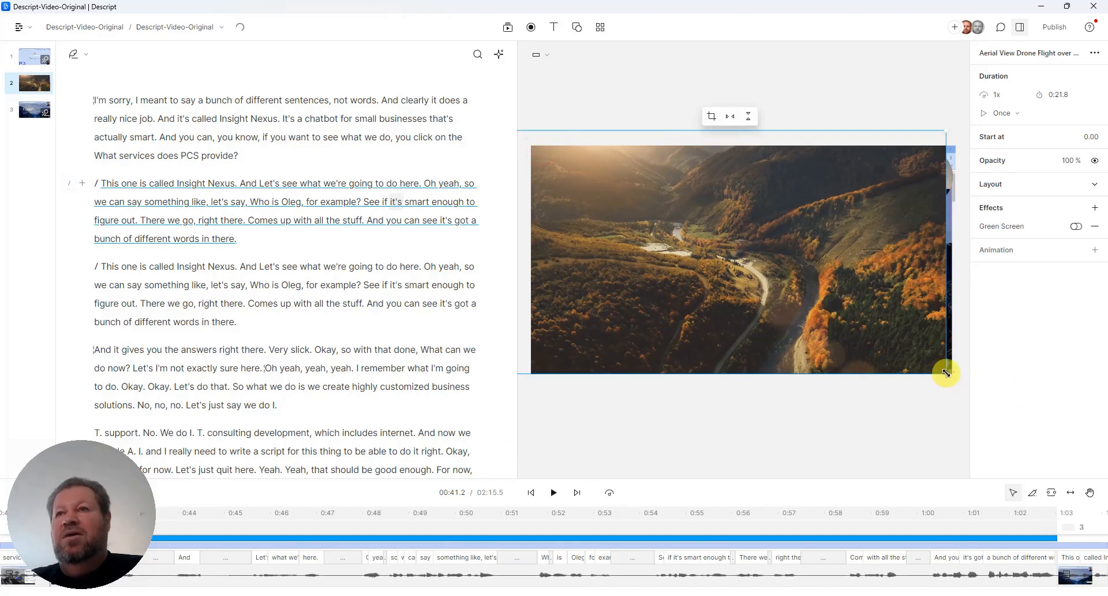
{"action": "left_click_drag", "start_coordinate": [945, 372], "coordinate": [956, 380]}
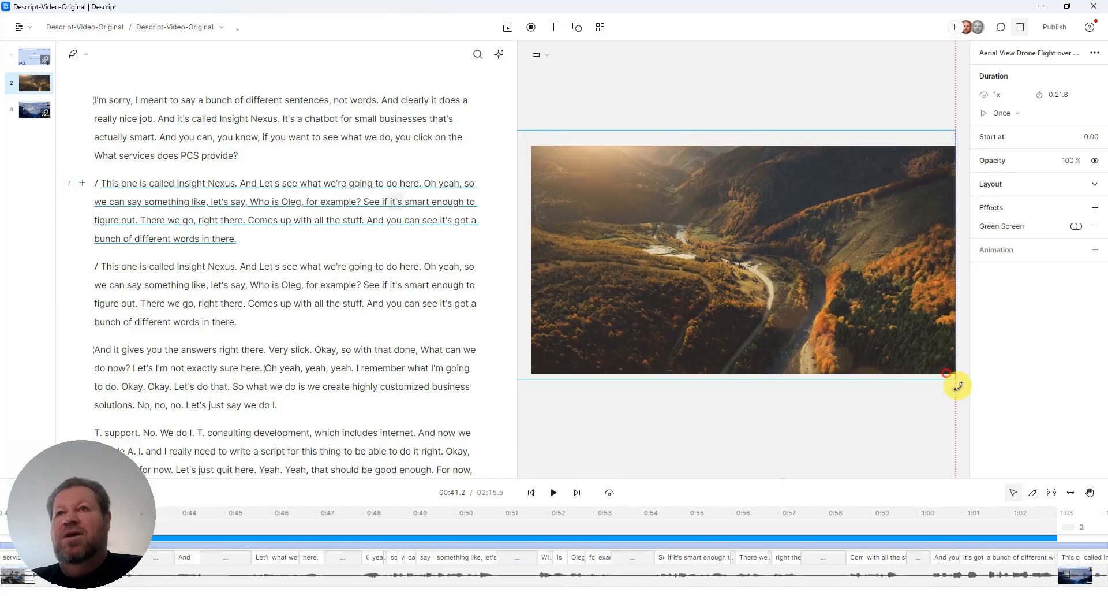
{"action": "left_click", "coordinate": [557, 493]}
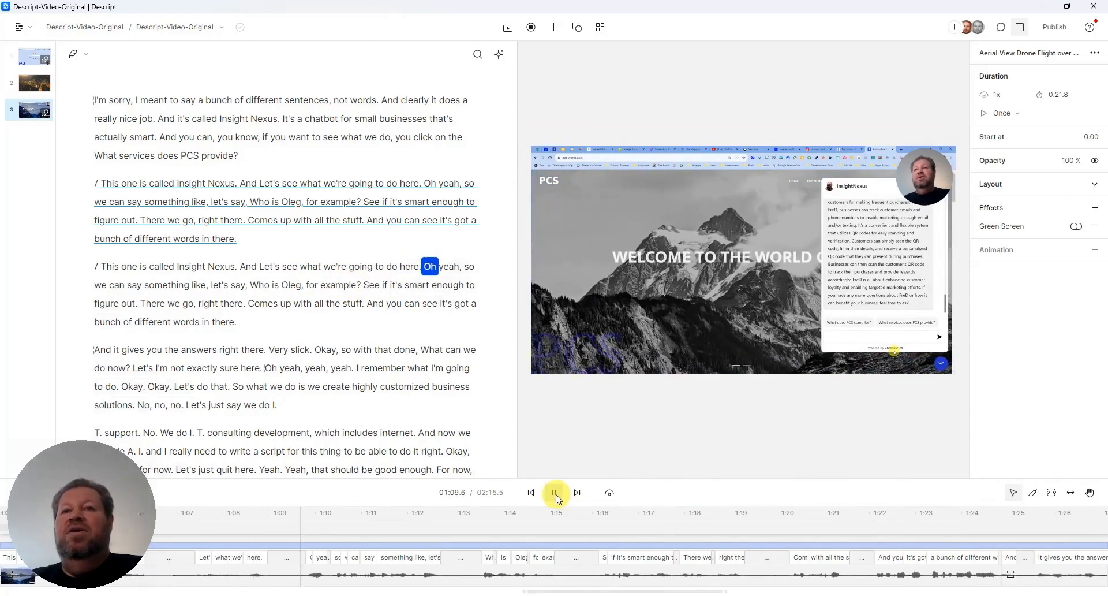
{"action": "left_click", "coordinate": [554, 493]}
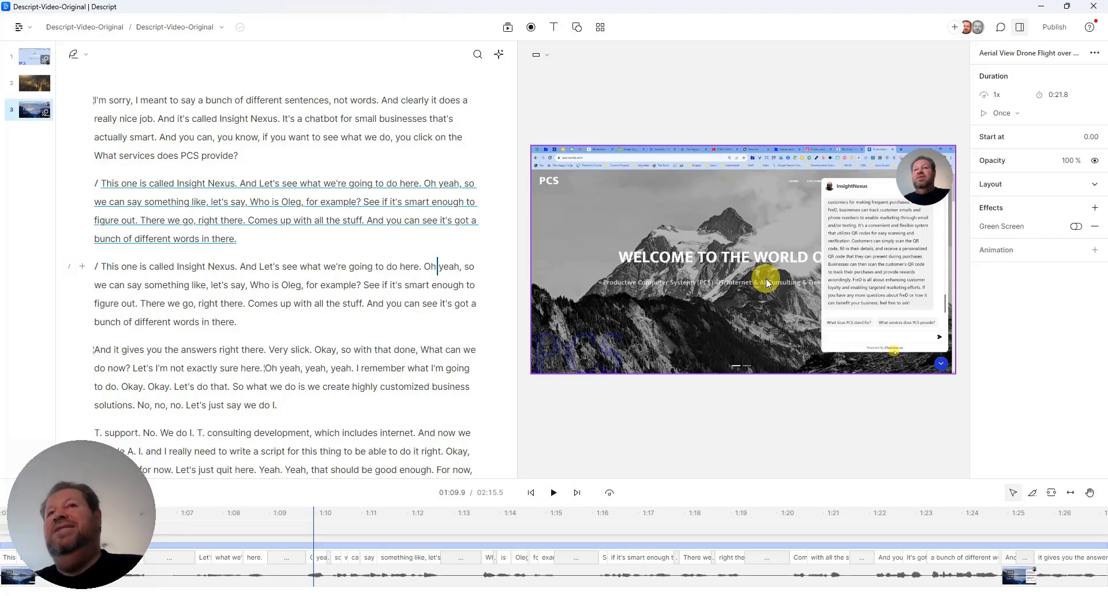
Switch the stock media library from videos to photos and look over the available photos.
{"action": "left_click", "coordinate": [508, 29]}
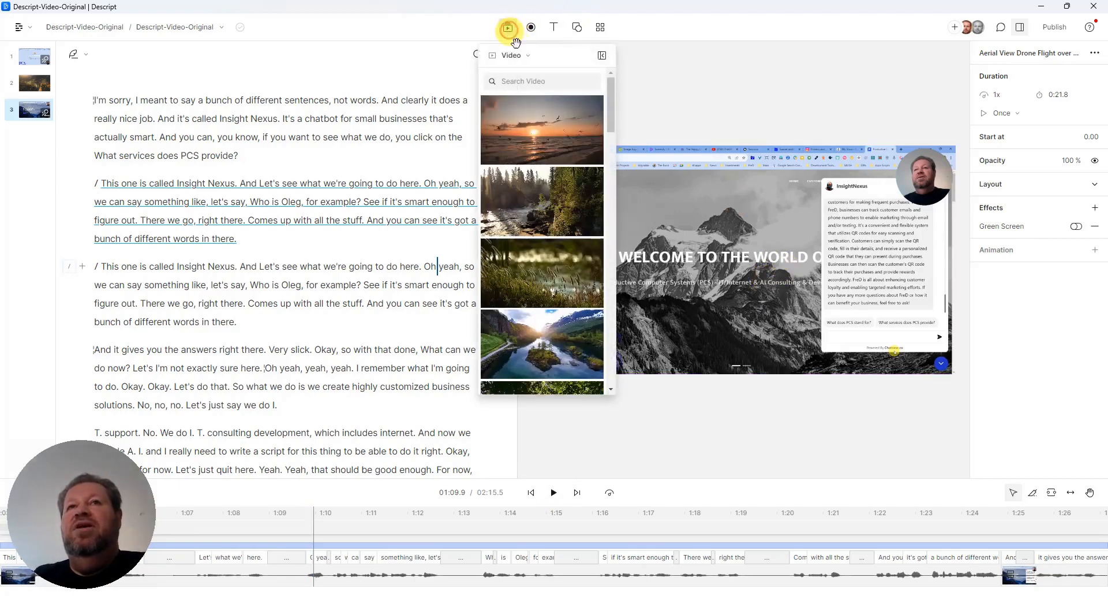
{"action": "left_click", "coordinate": [528, 56]}
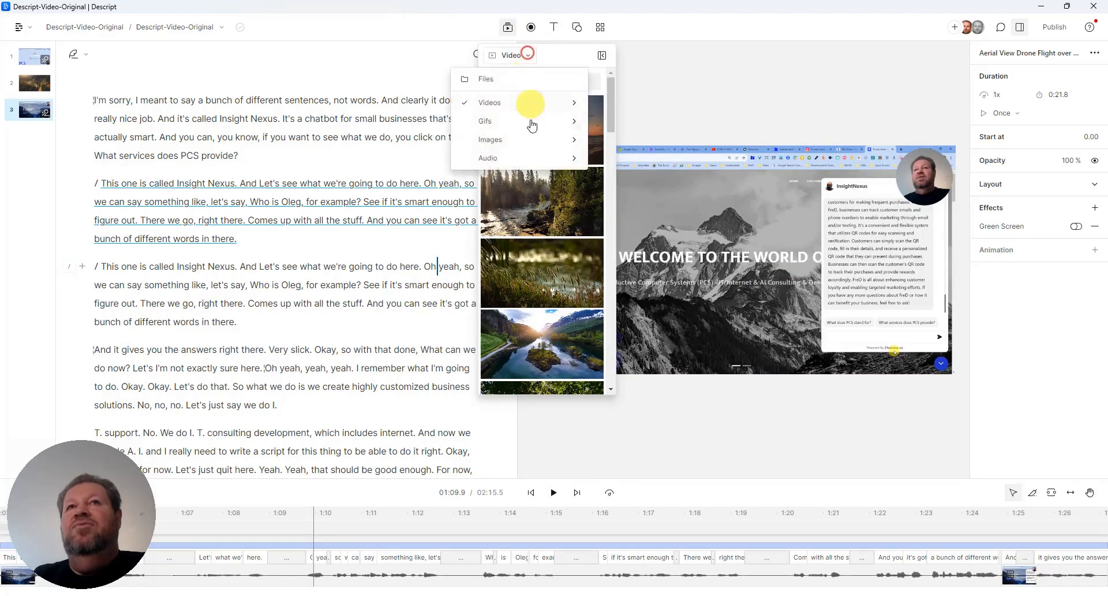
{"action": "mouse_move", "coordinate": [521, 143]}
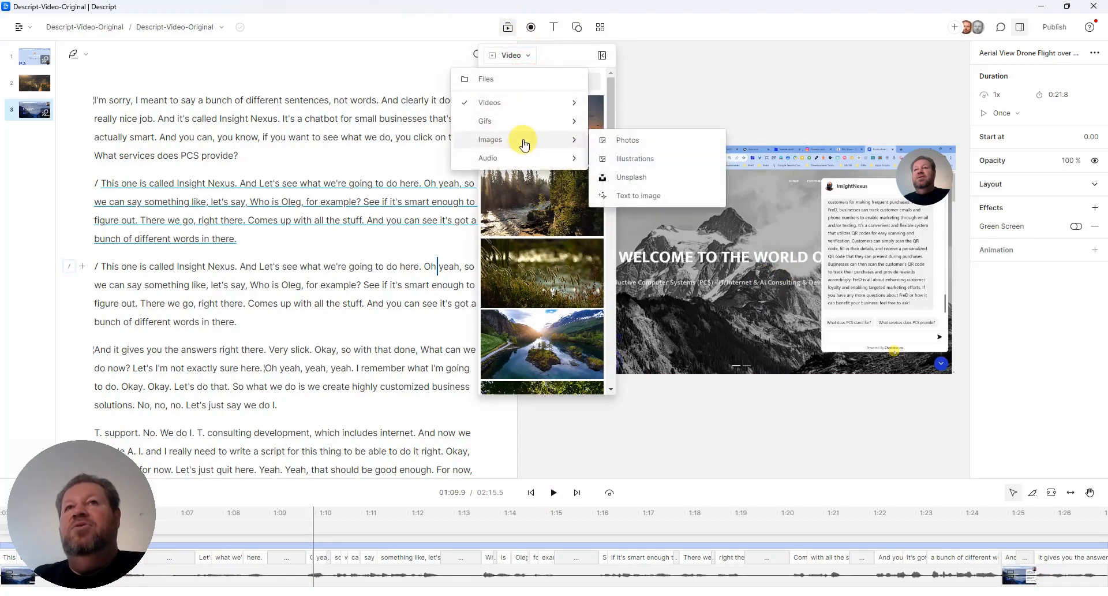
{"action": "left_click", "coordinate": [653, 143]}
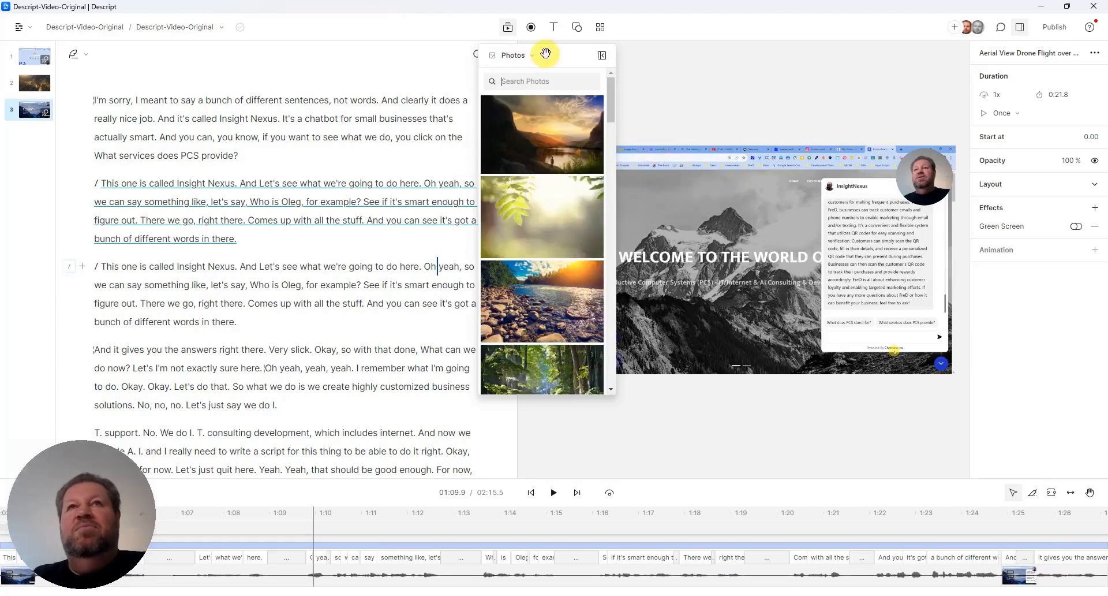
{"action": "left_click", "coordinate": [647, 85]}
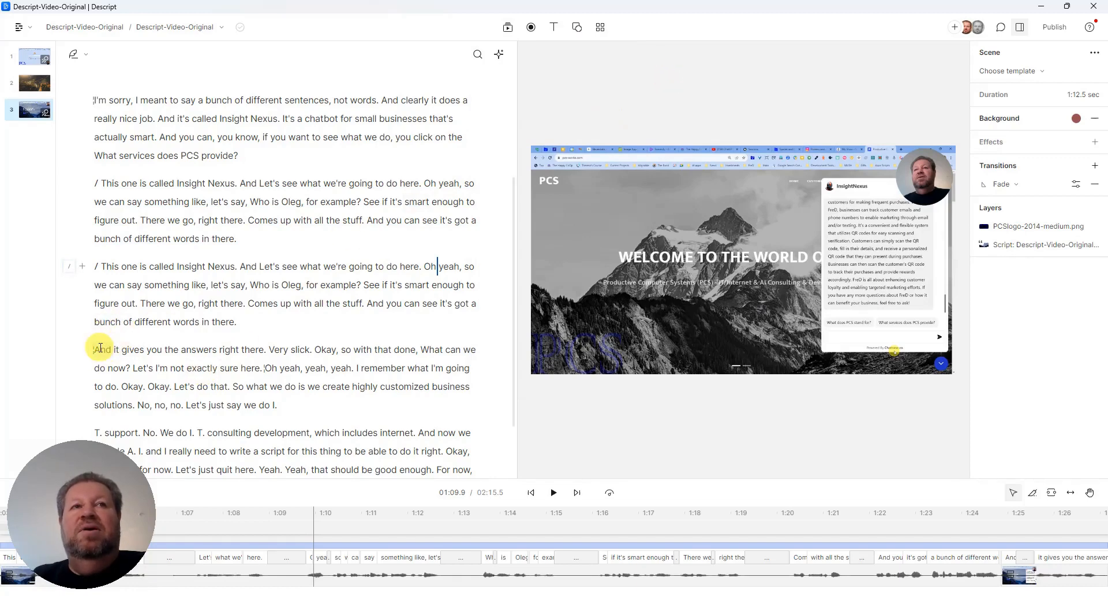
Insert scene breaks before "So what we do is we create" and before the "T. support" paragraph.
{"action": "scroll", "coordinate": [317, 374], "scroll_direction": "down", "scroll_amount": 2}
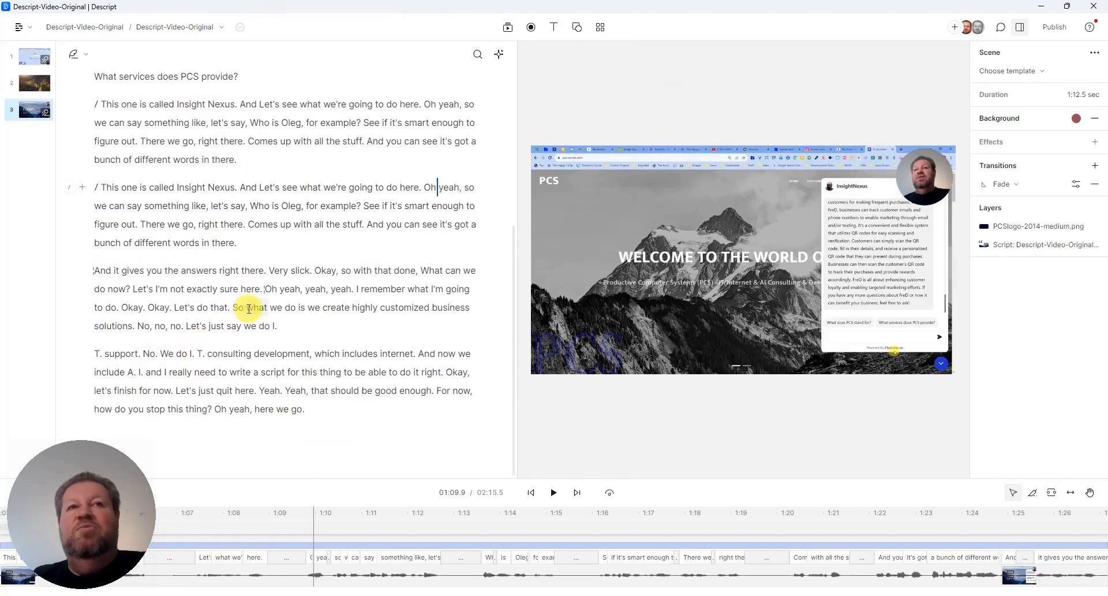
{"action": "left_click", "coordinate": [232, 307]}
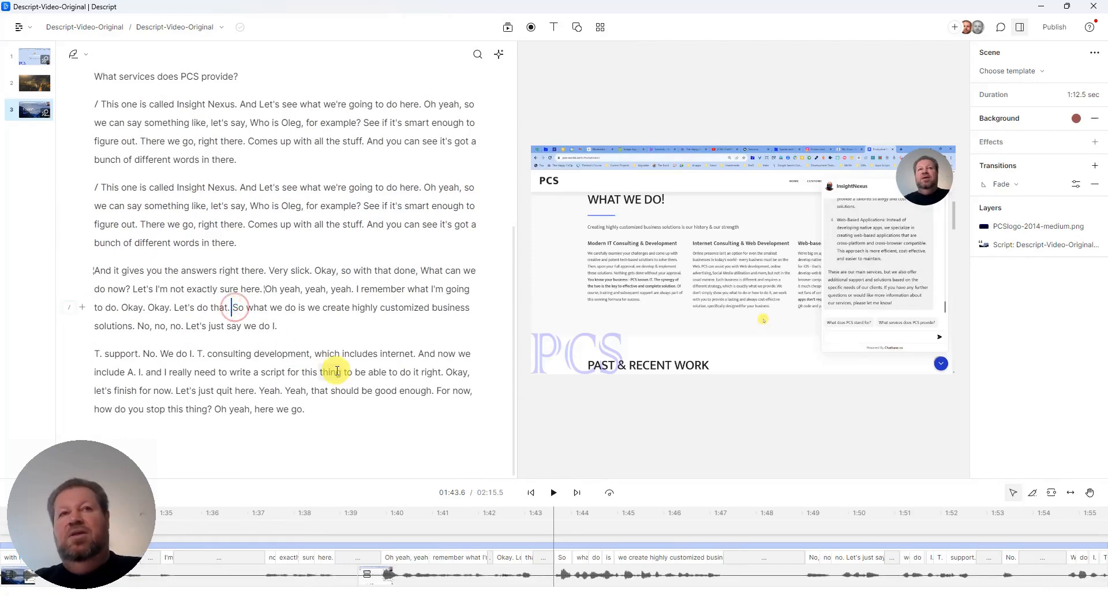
{"action": "type", "text": "/"}
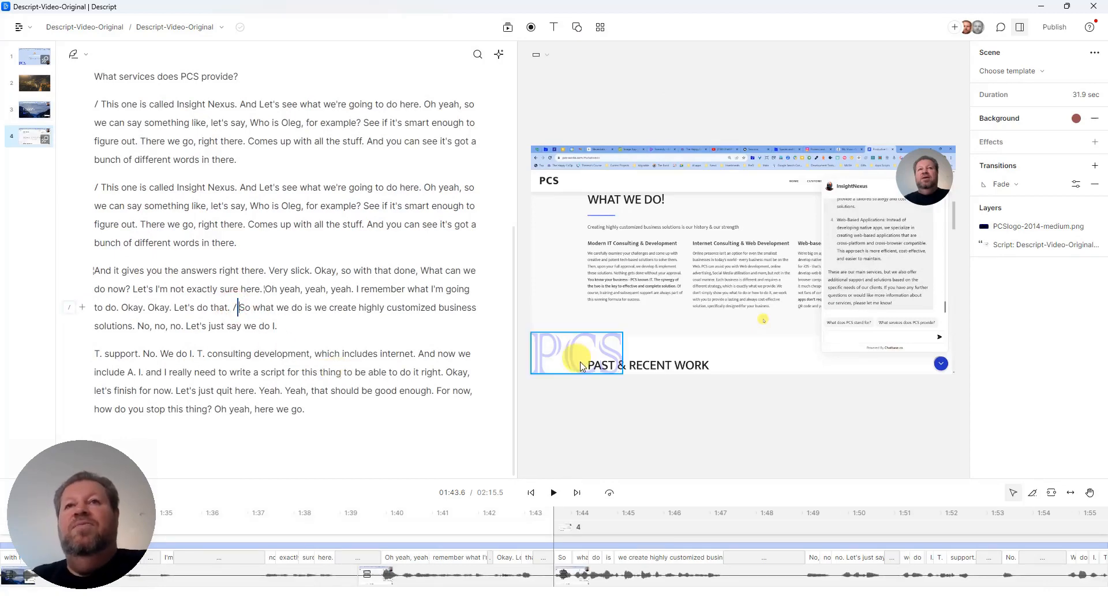
{"action": "left_click", "coordinate": [304, 327]}
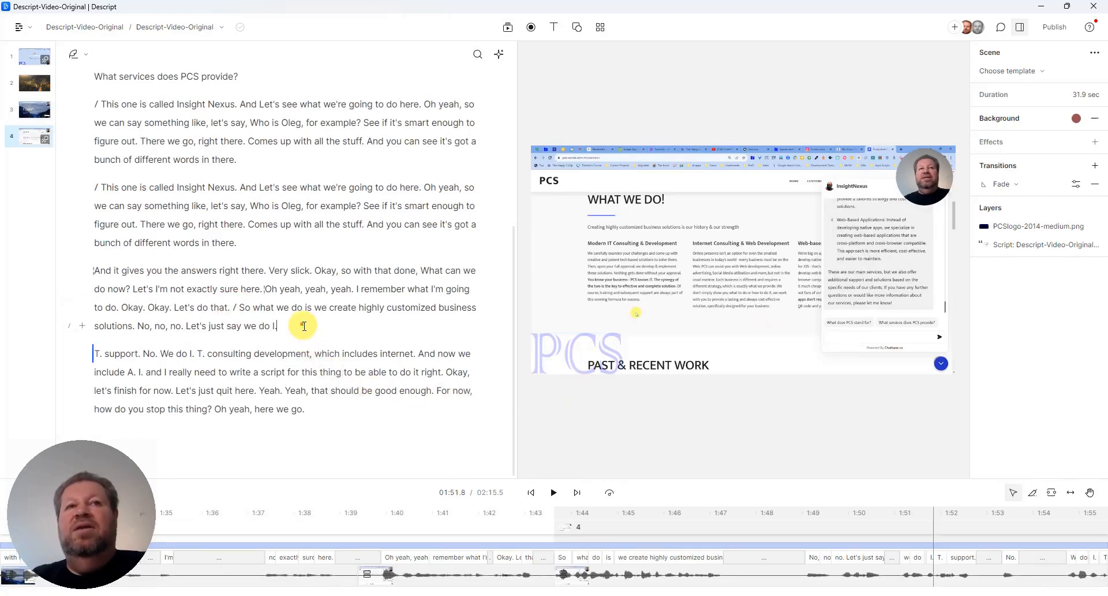
{"action": "type", "text": "/"}
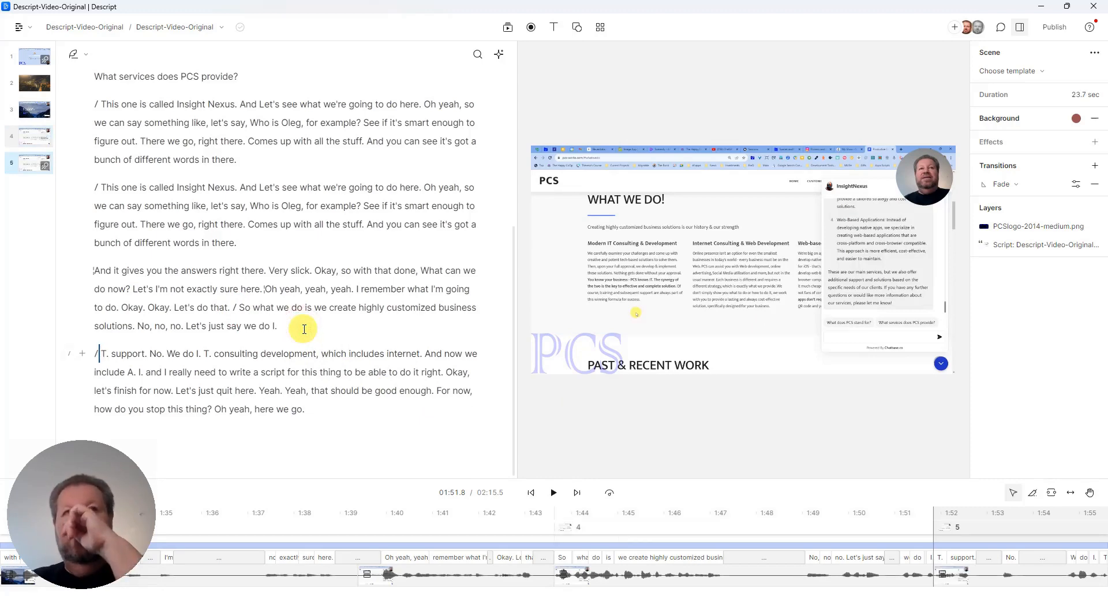
Add the green leaves stock photo to scene 4, then enlarge and position it to cover the whole video frame.
{"action": "left_click", "coordinate": [237, 310]}
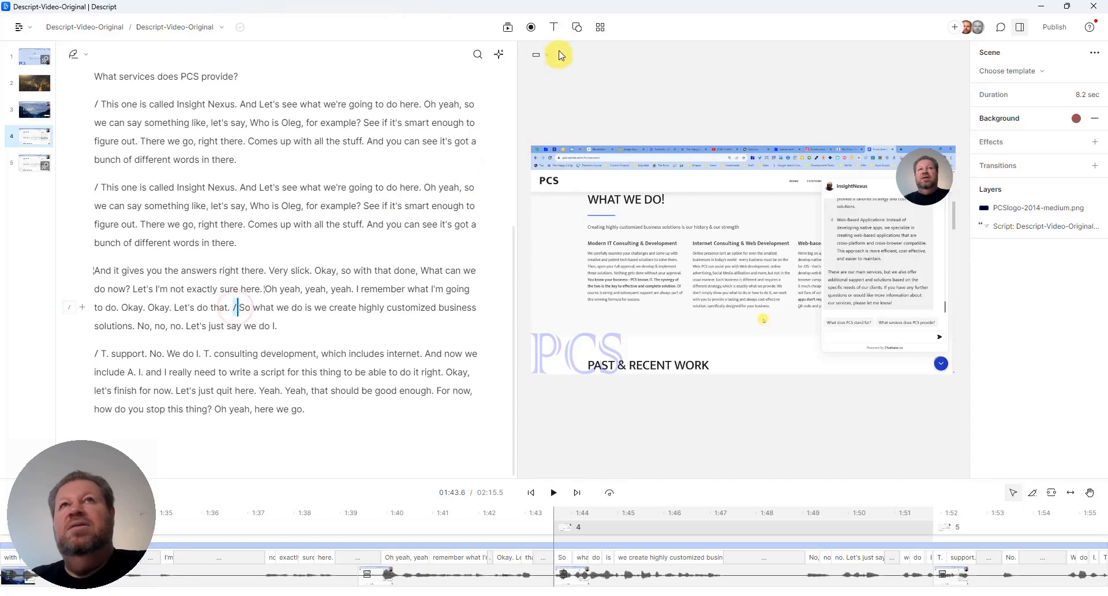
{"action": "left_click", "coordinate": [507, 28]}
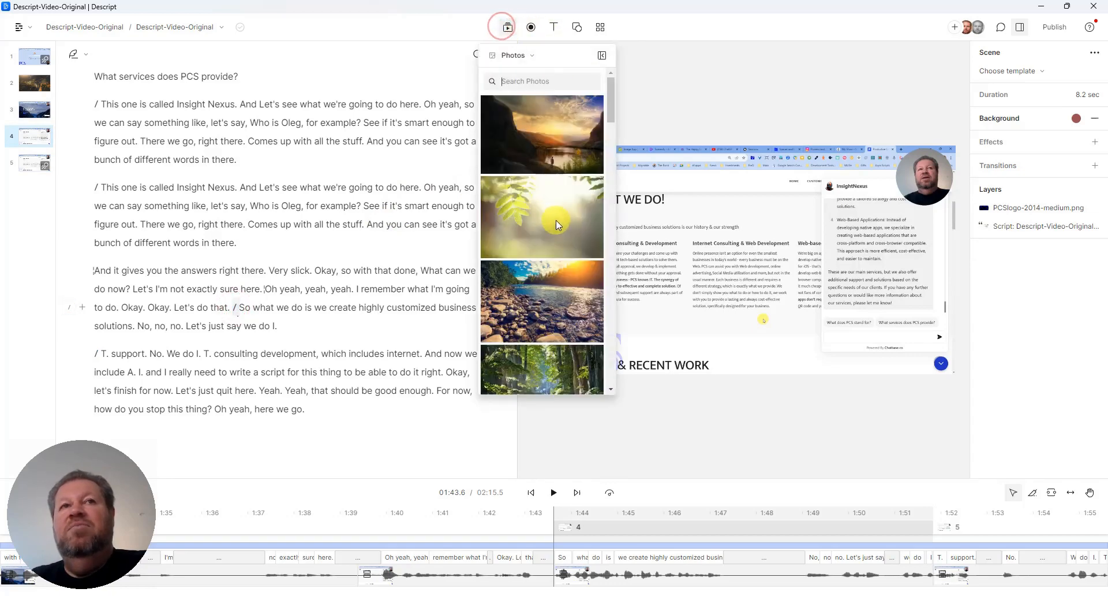
{"action": "left_click_drag", "start_coordinate": [556, 220], "coordinate": [272, 307]}
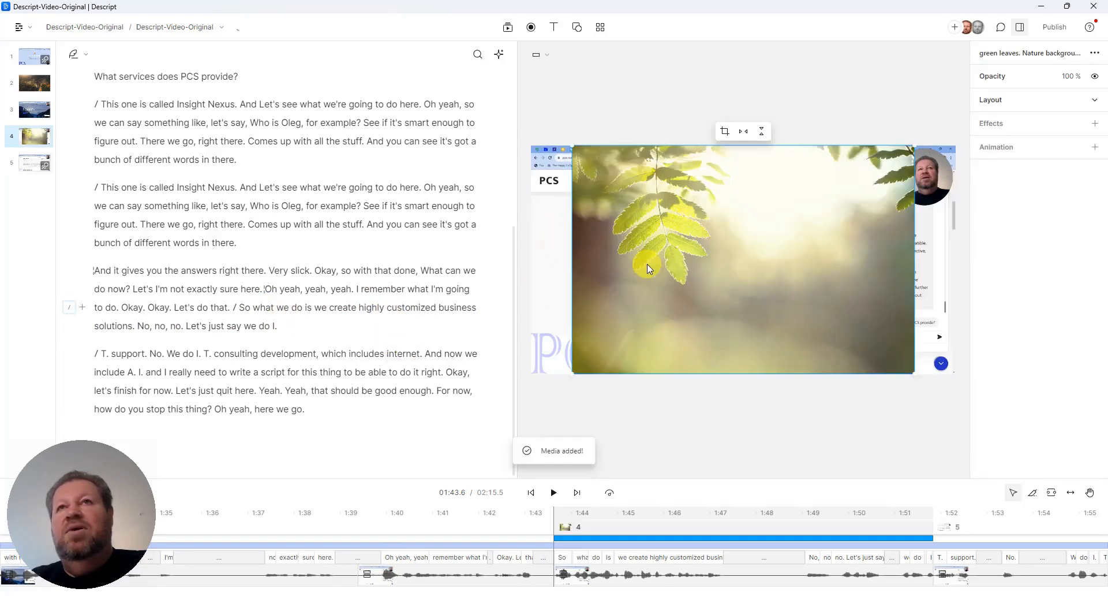
{"action": "left_click_drag", "start_coordinate": [572, 144], "coordinate": [518, 90]}
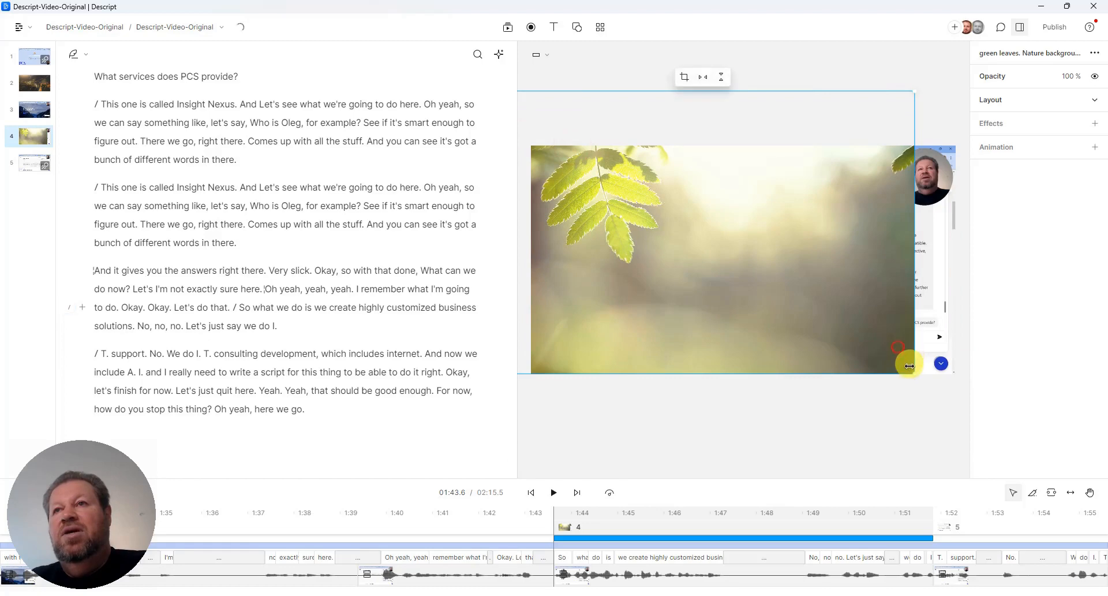
{"action": "left_click_drag", "start_coordinate": [913, 375], "coordinate": [951, 371]}
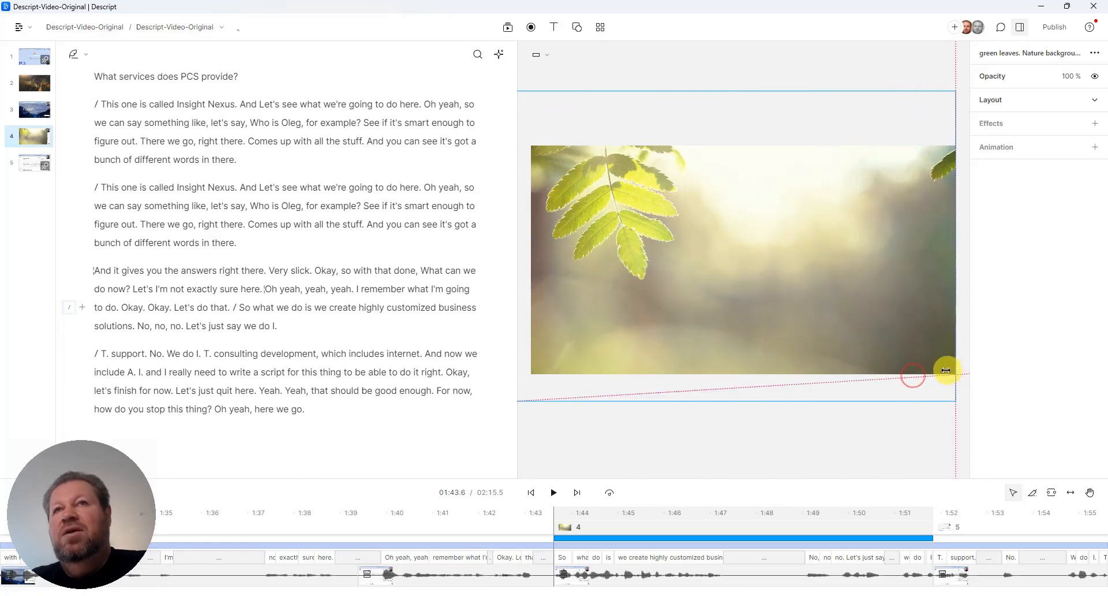
{"action": "left_click_drag", "start_coordinate": [717, 222], "coordinate": [717, 283]}
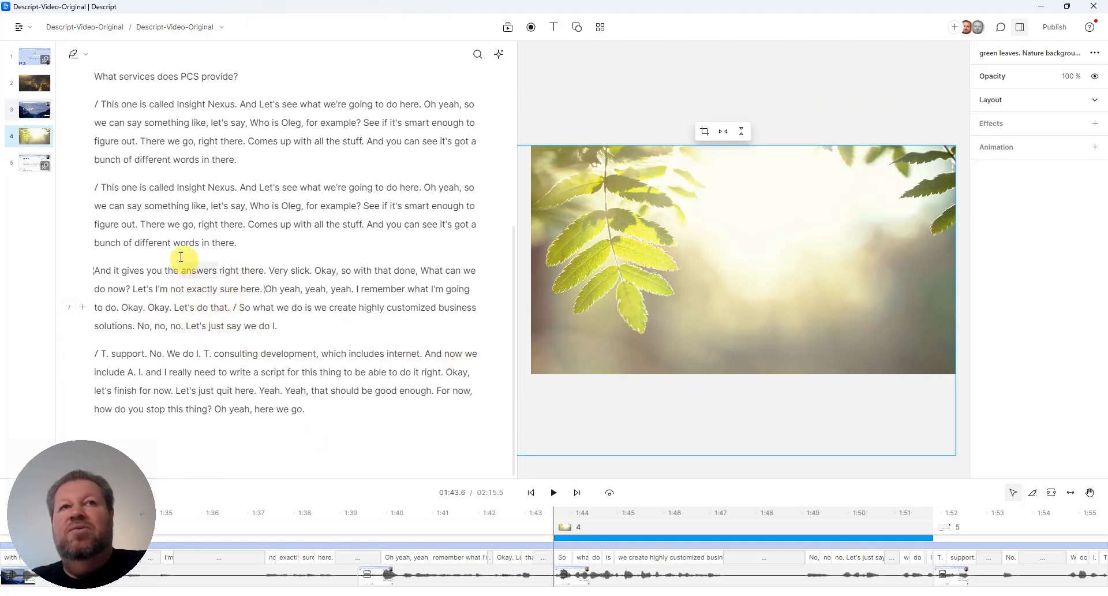
Play the video from "And it gives you the answers" into scene 5, and return to the word "here" in scene 3.
{"action": "left_click", "coordinate": [149, 270]}
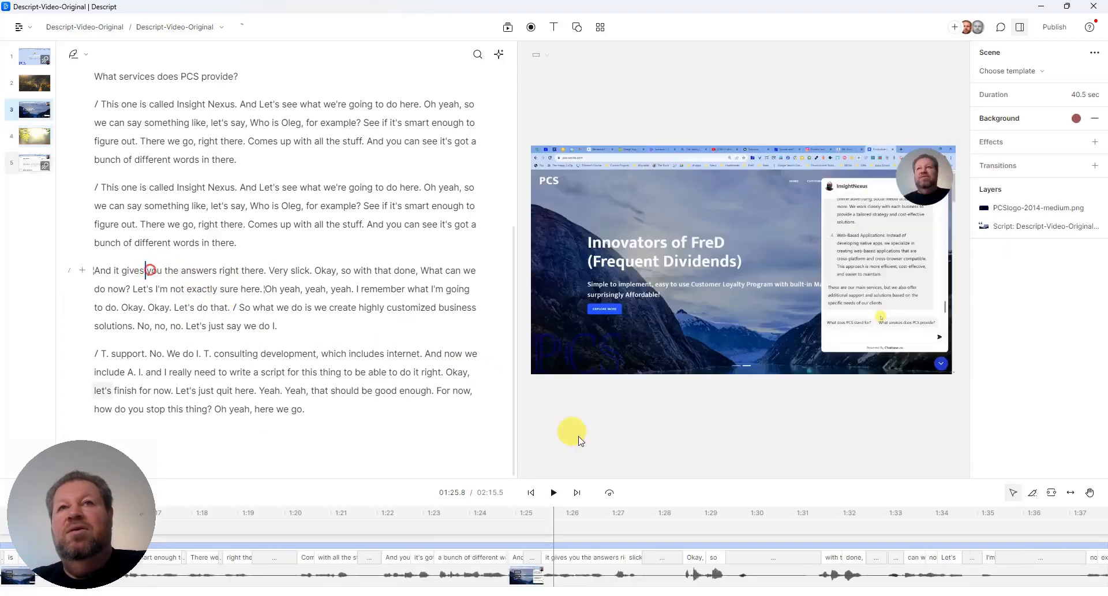
{"action": "left_click", "coordinate": [553, 493]}
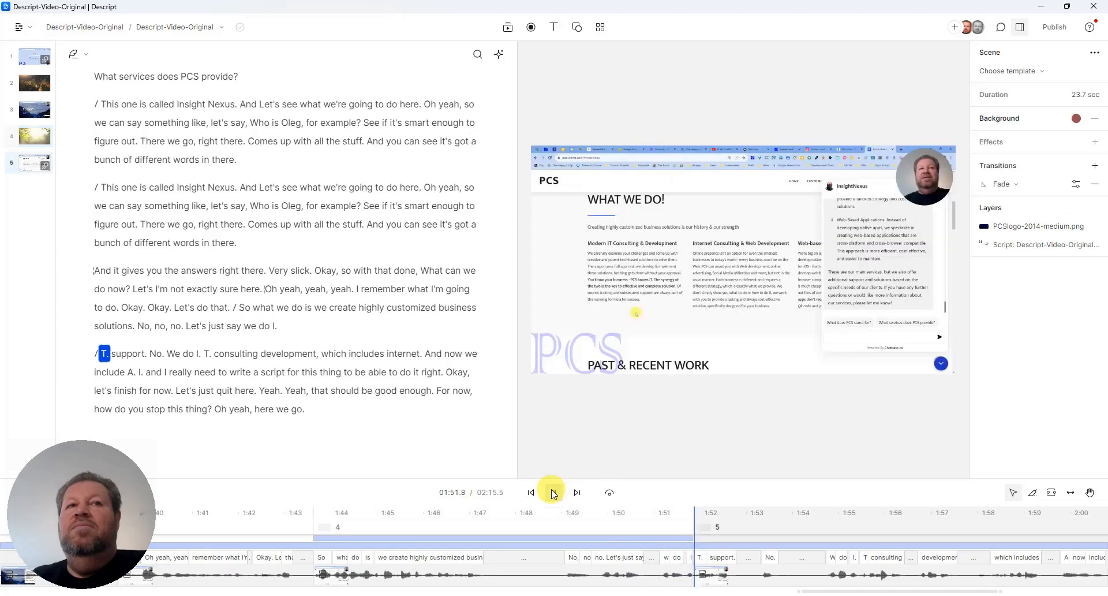
{"action": "left_click", "coordinate": [553, 492]}
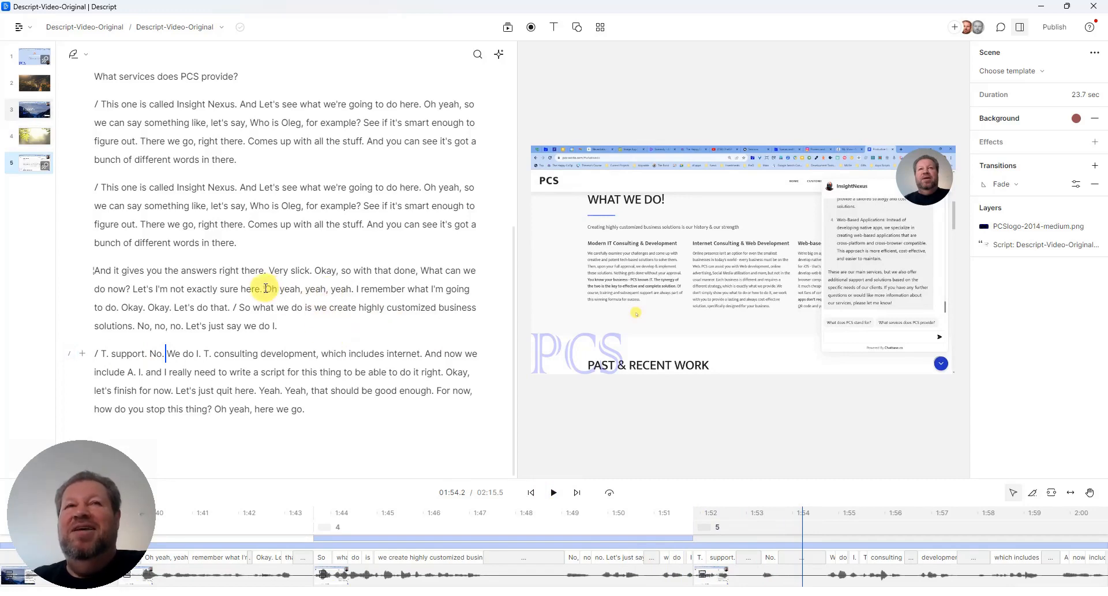
{"action": "left_click_drag", "start_coordinate": [265, 288], "coordinate": [269, 299]}
{"action": "left_click", "coordinate": [247, 287]}
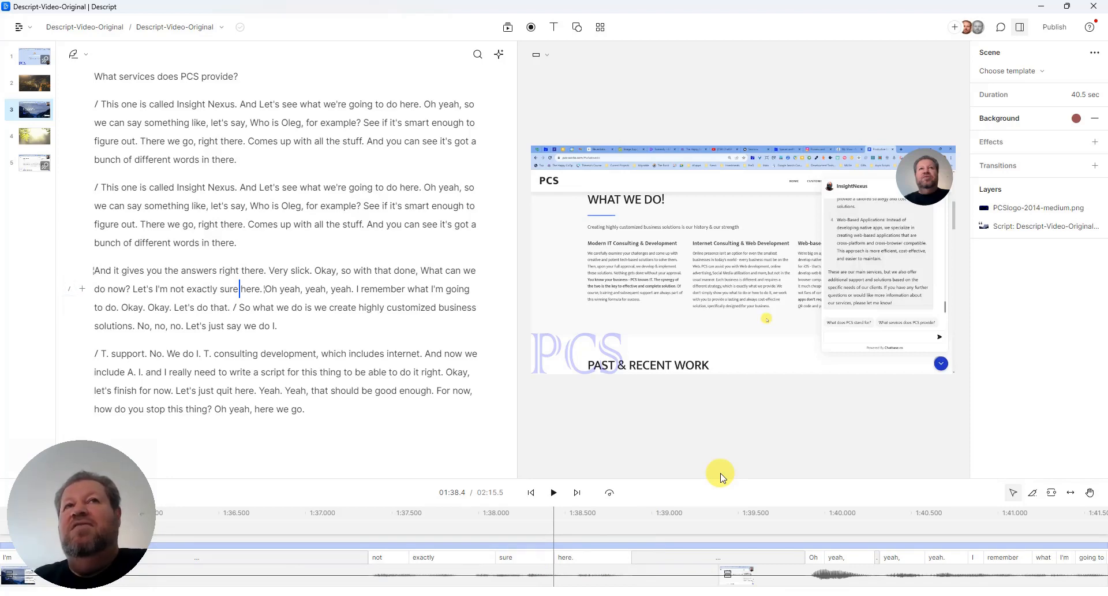
Review the publishing destinations, then download the video to the Downloads folder as Descript-Video-Original and open it.
{"action": "left_click", "coordinate": [1058, 33]}
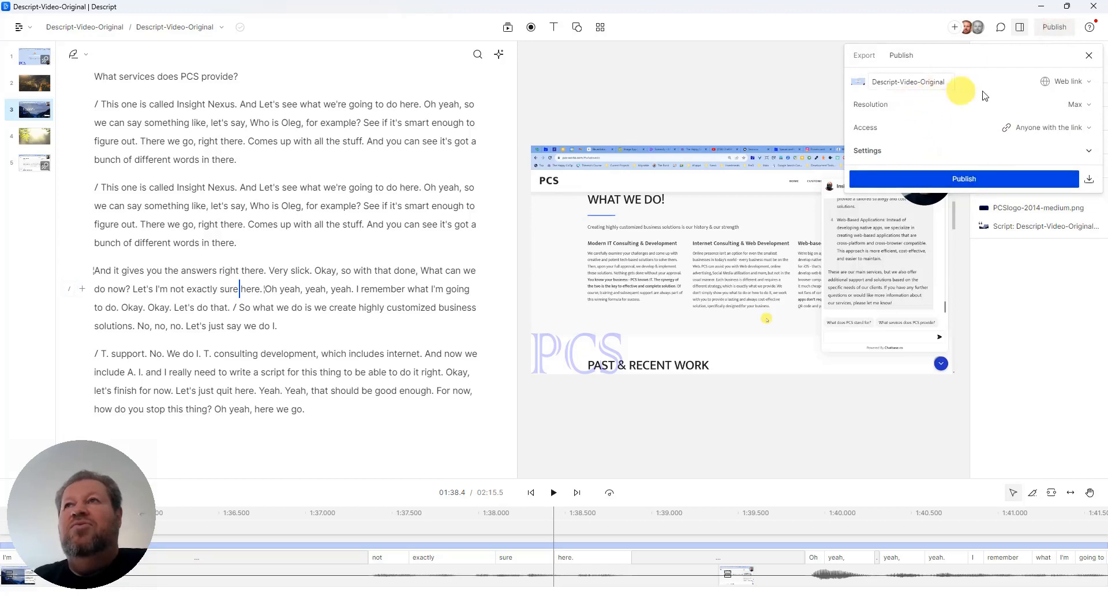
{"action": "left_click", "coordinate": [1083, 85]}
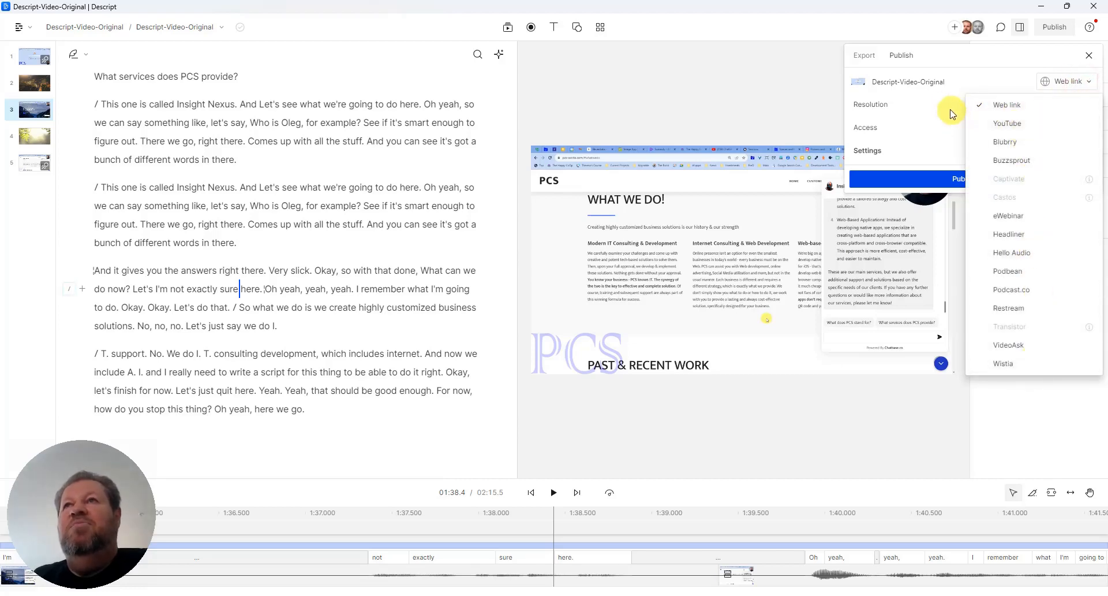
{"action": "left_click", "coordinate": [793, 75]}
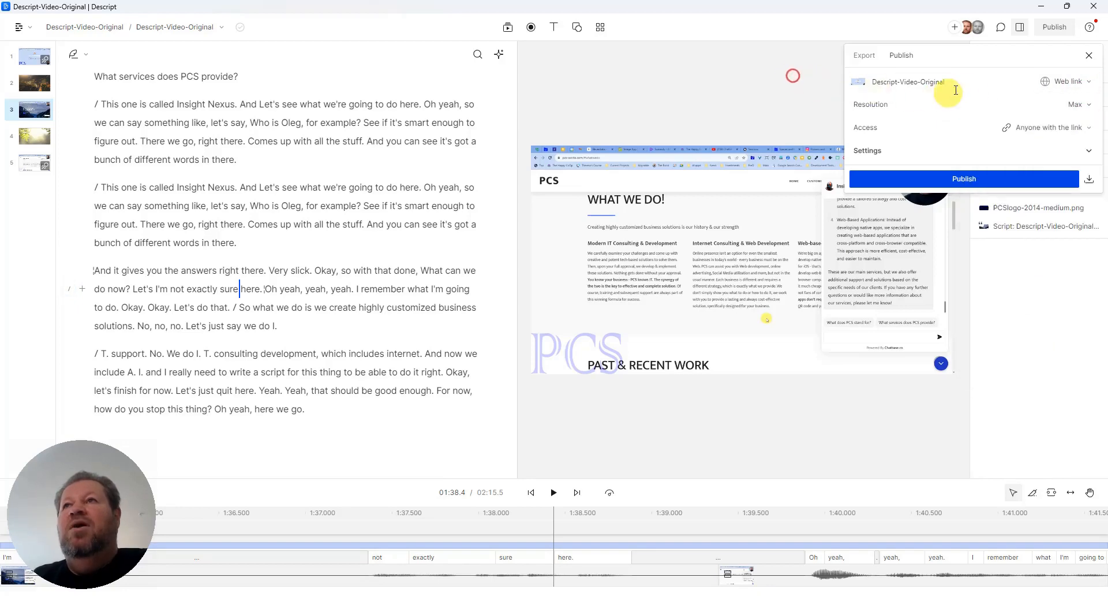
{"action": "left_click", "coordinate": [1089, 182]}
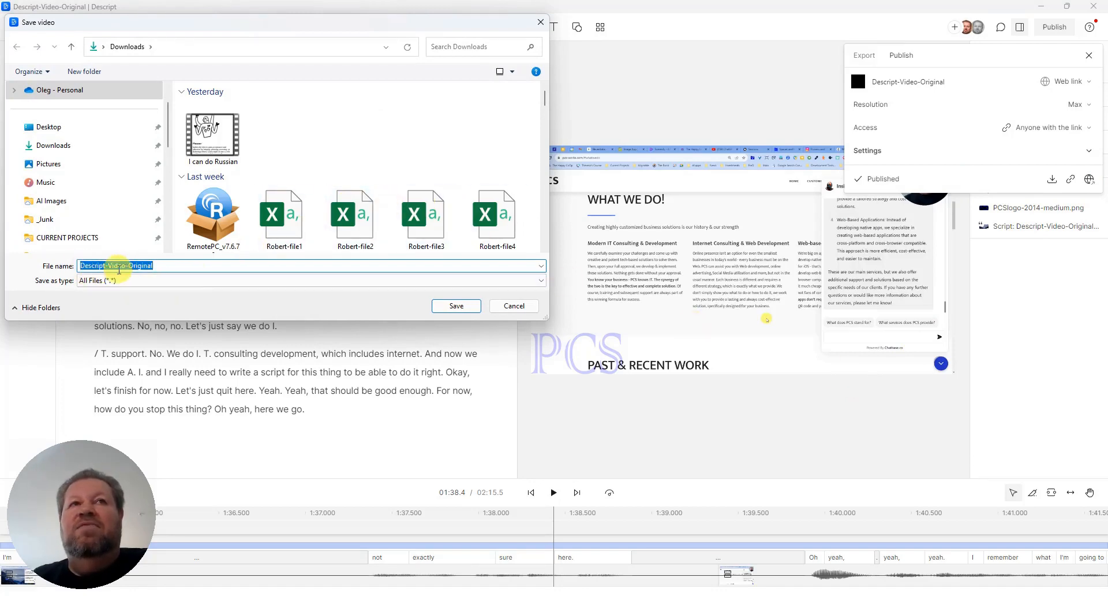
{"action": "left_click", "coordinate": [457, 307]}
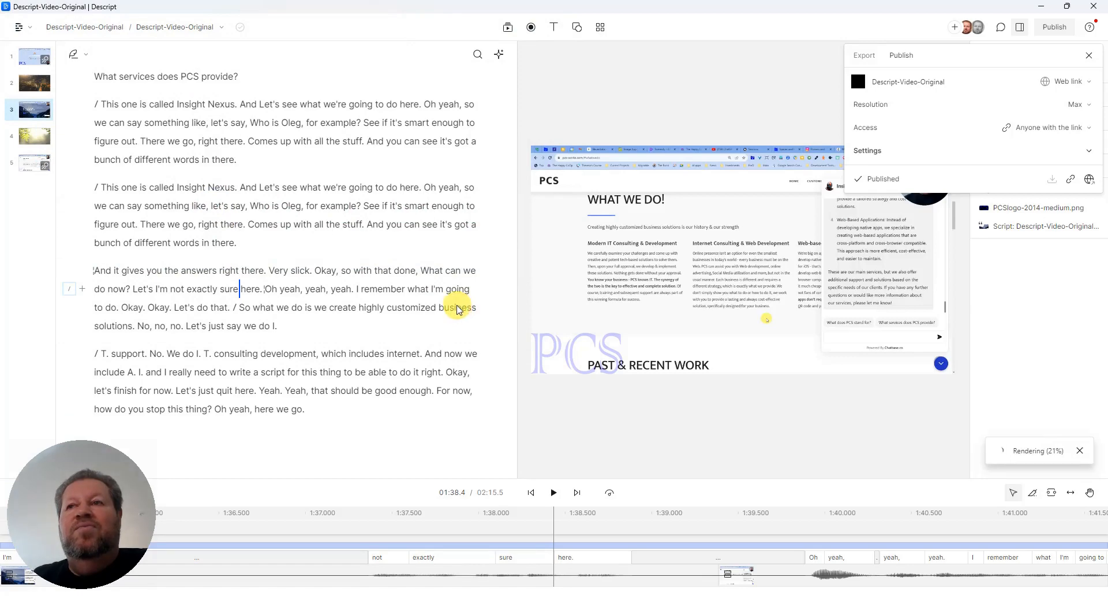
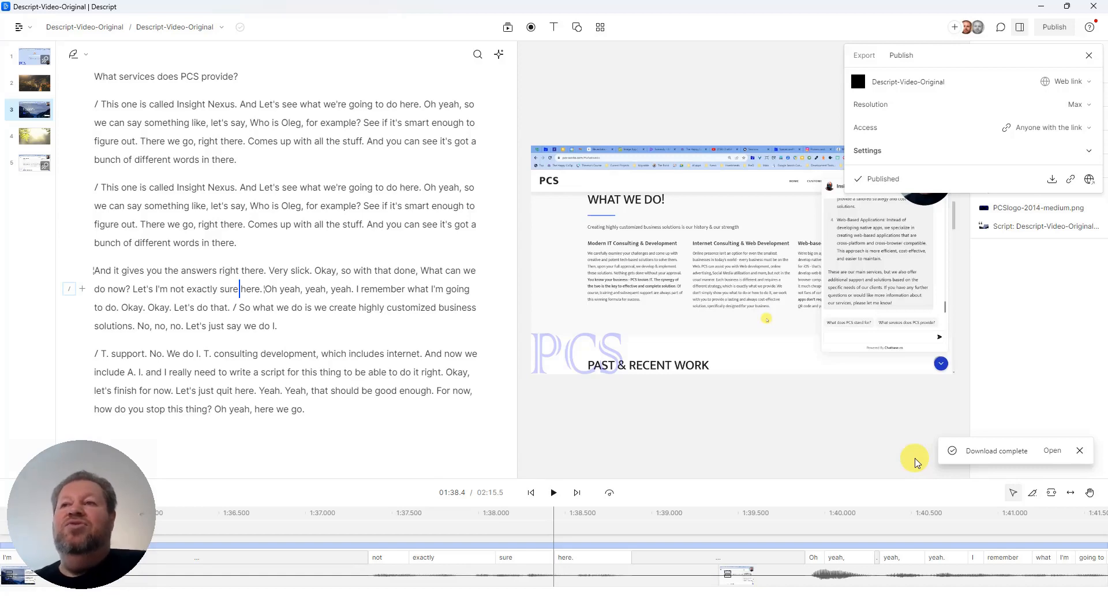
{"action": "left_click", "coordinate": [1053, 451]}
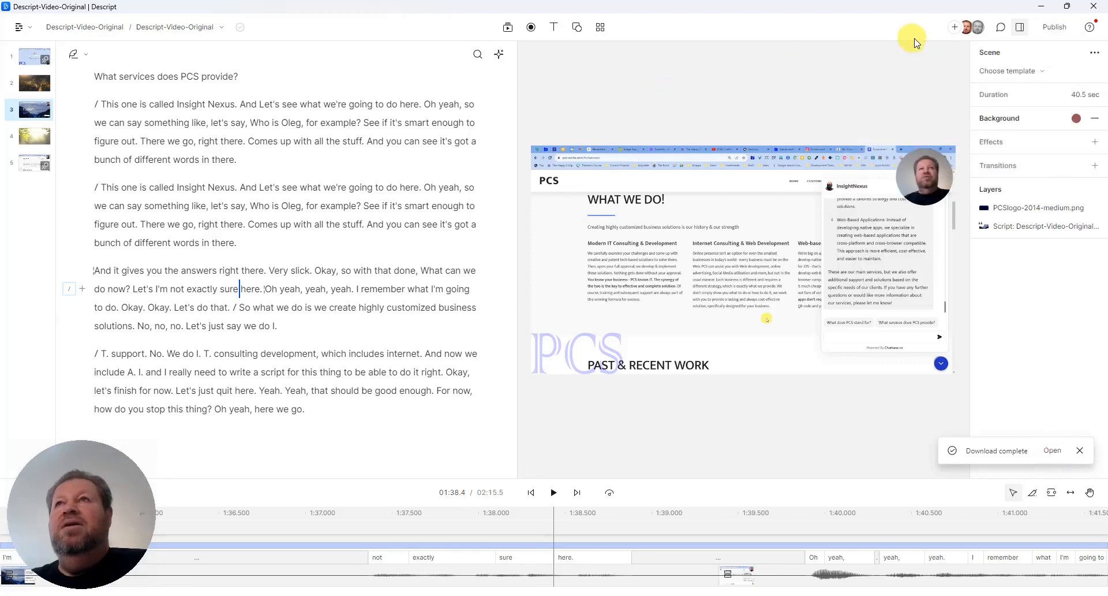
Switch to the ElevenLabs dubbing page and create a new dub, naming it the speaker's first name followed by "Speaks Russian".
{"action": "left_click", "coordinate": [1094, 14]}
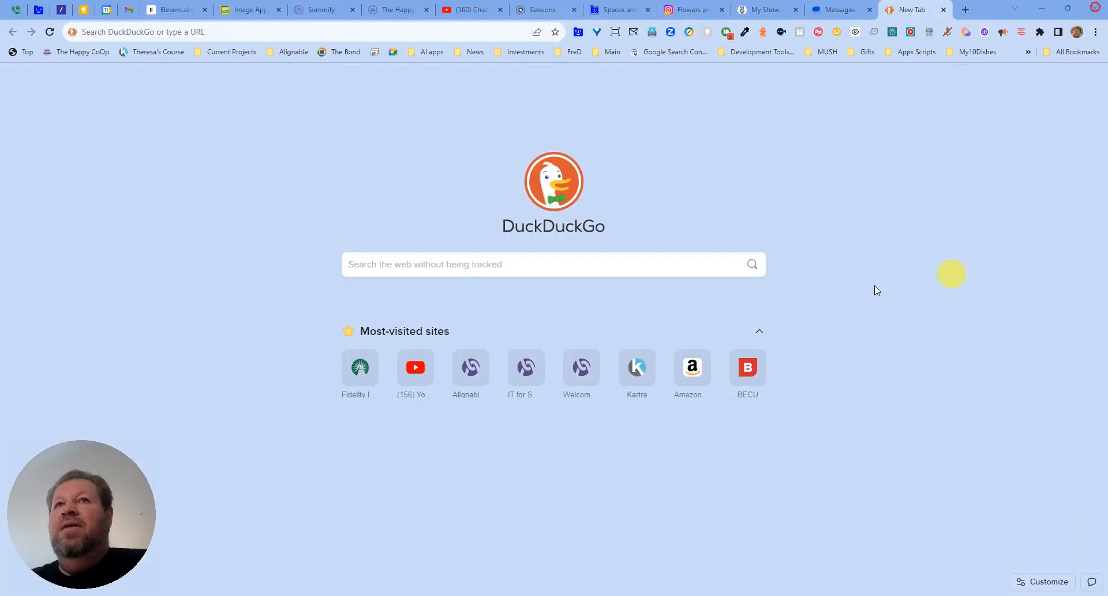
{"action": "left_click", "coordinate": [158, 10]}
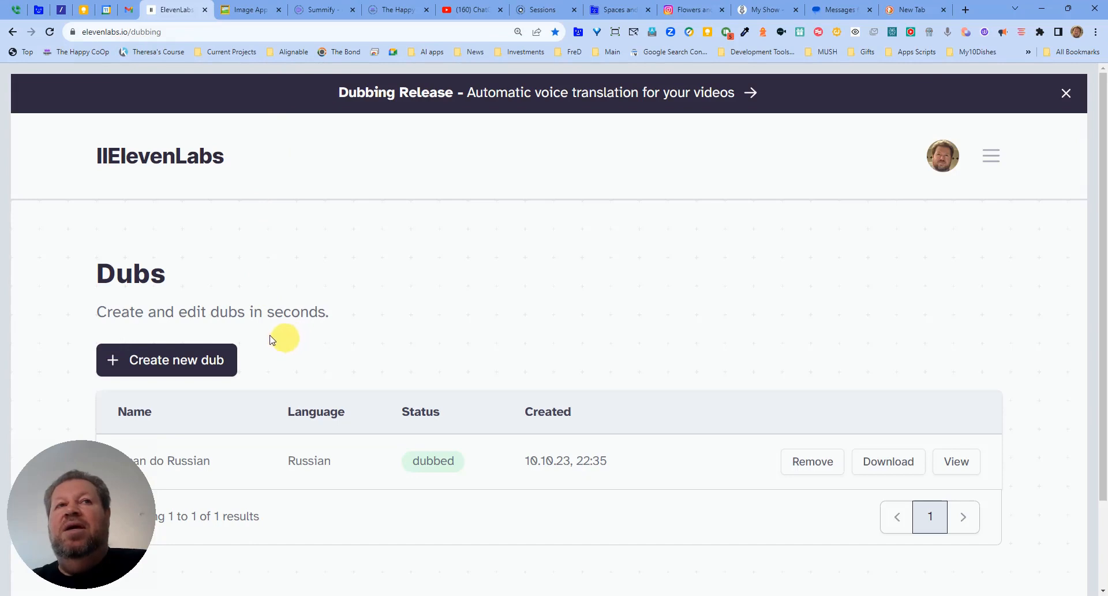
{"action": "left_click", "coordinate": [179, 363]}
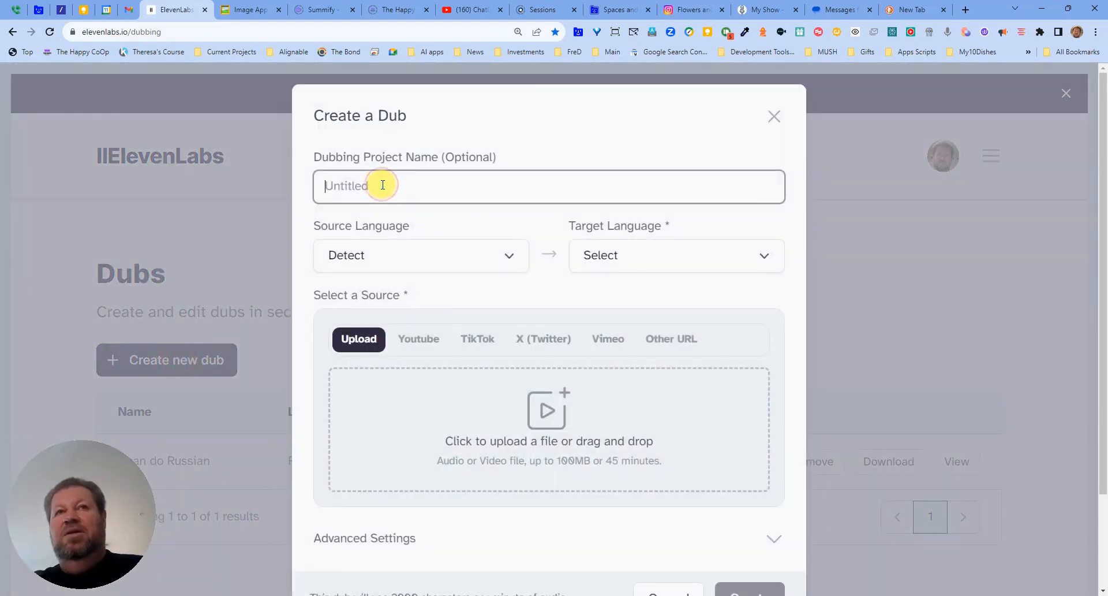
{"action": "type", "text": "Oleg Speak"}
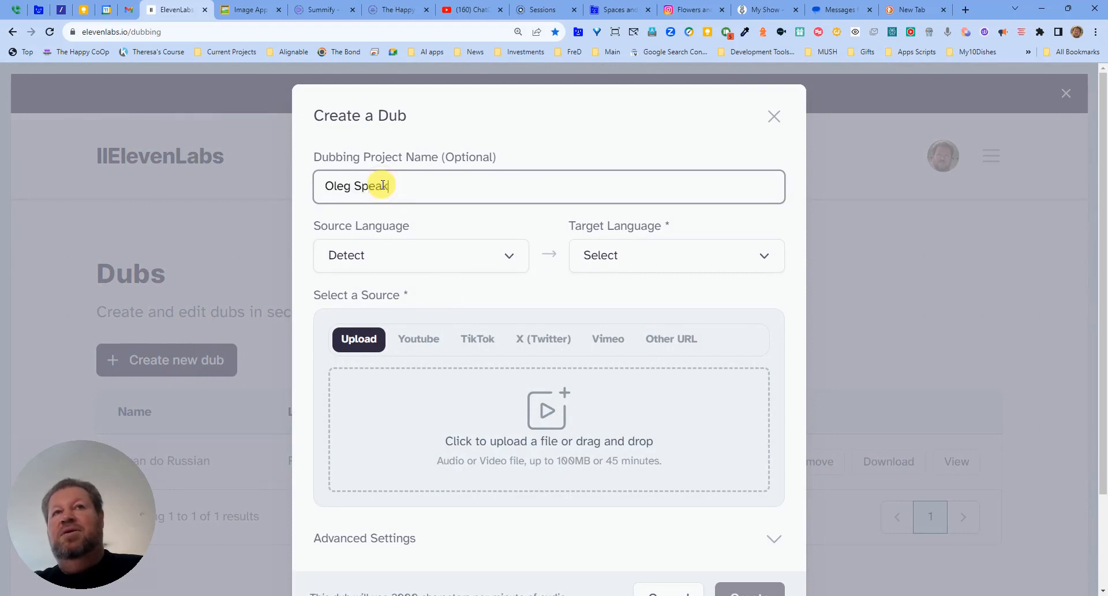
{"action": "type", "text": "s Russian"}
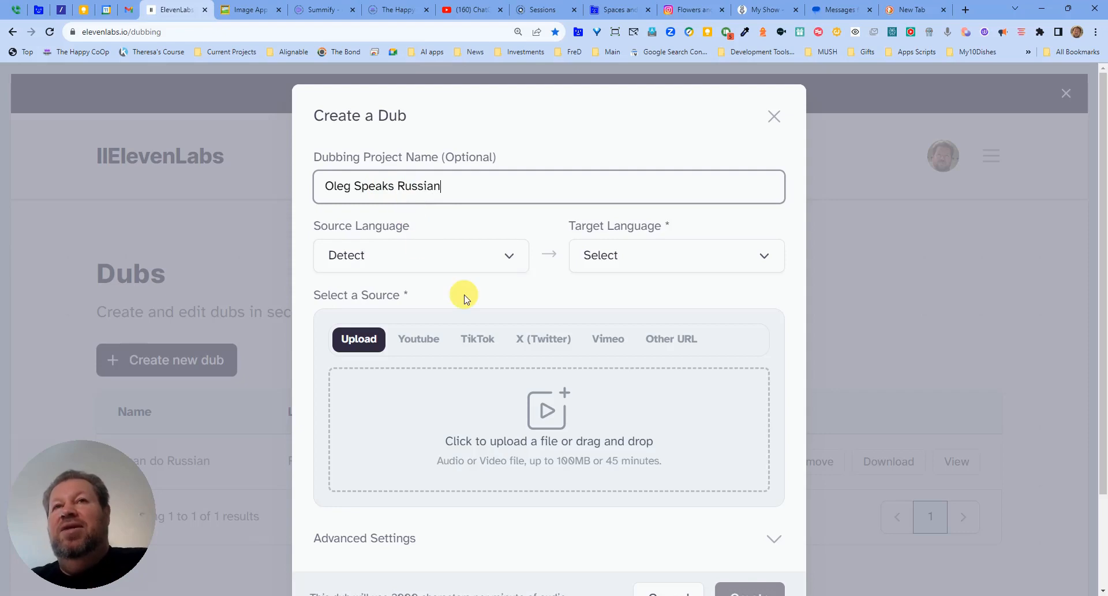
Set the dub's source language to English and its target language to Russian.
{"action": "left_click", "coordinate": [509, 259]}
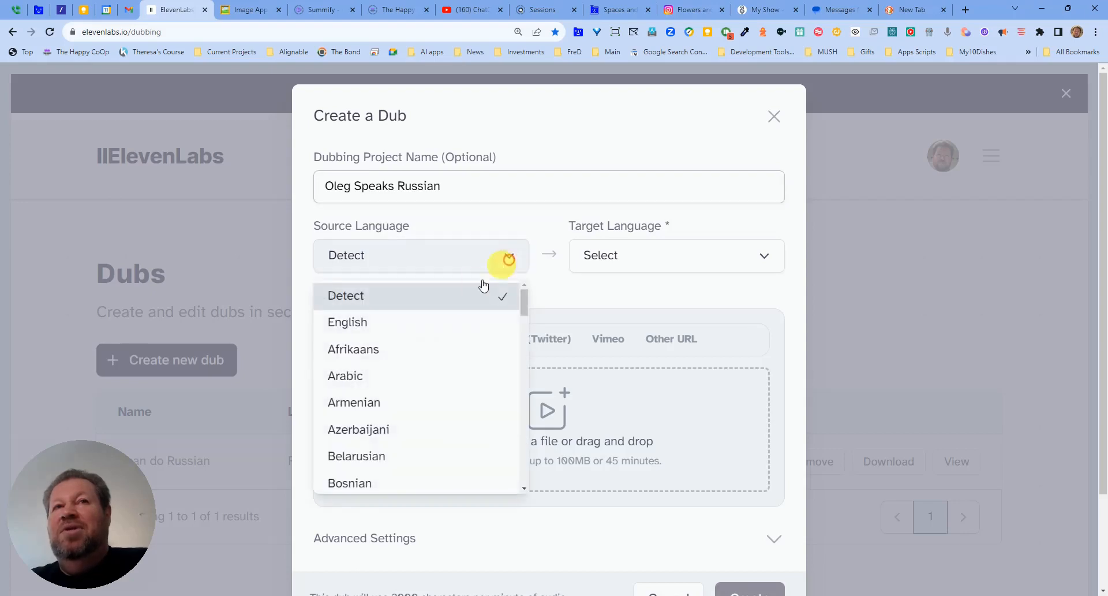
{"action": "left_click", "coordinate": [433, 326]}
{"action": "left_click", "coordinate": [649, 255]}
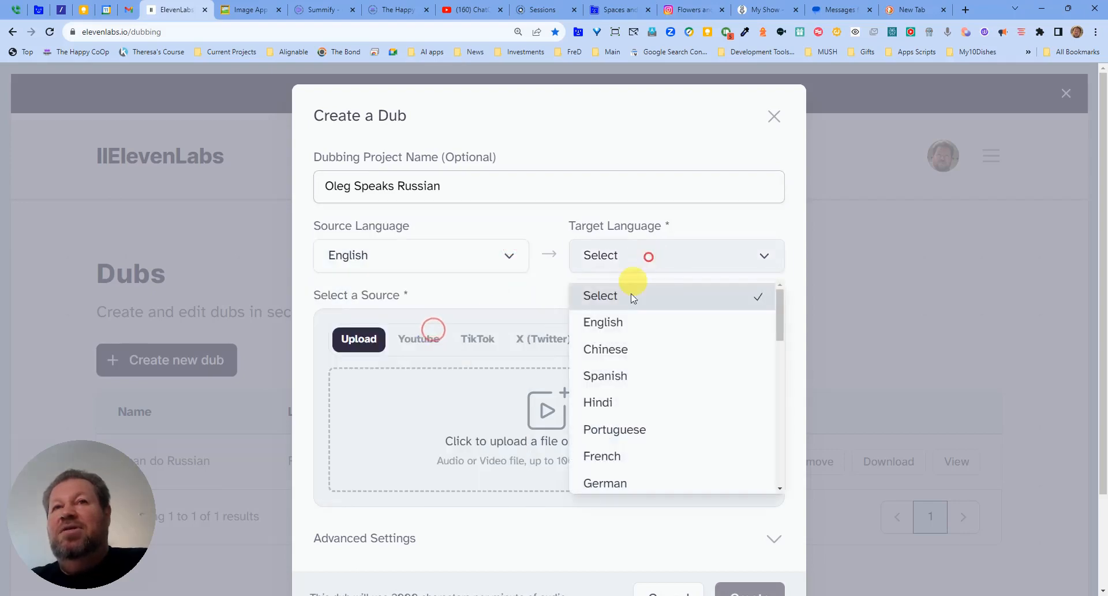
{"action": "scroll", "coordinate": [664, 436], "scroll_direction": "down", "scroll_amount": 2}
{"action": "scroll", "coordinate": [635, 421], "scroll_direction": "up", "scroll_amount": 2}
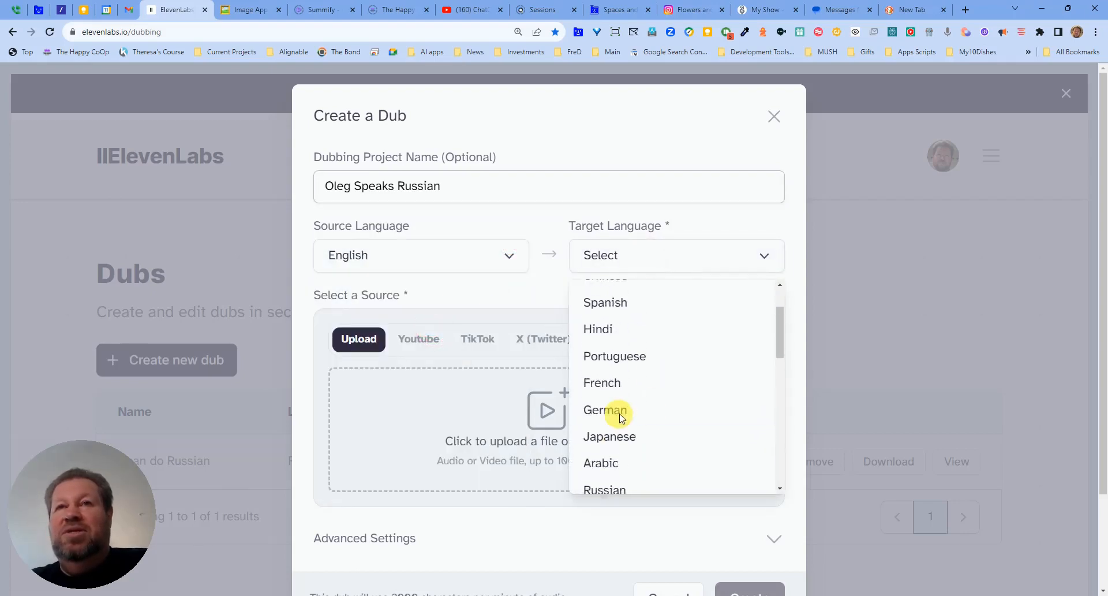
{"action": "scroll", "coordinate": [646, 381], "scroll_direction": "down", "scroll_amount": 10}
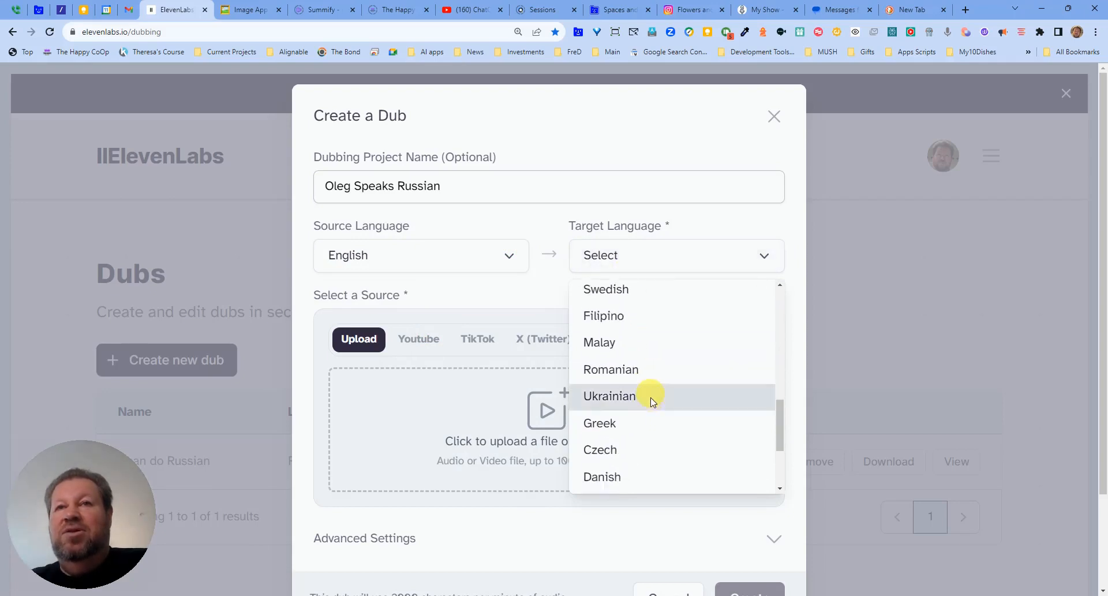
{"action": "scroll", "coordinate": [650, 398], "scroll_direction": "up", "scroll_amount": 3}
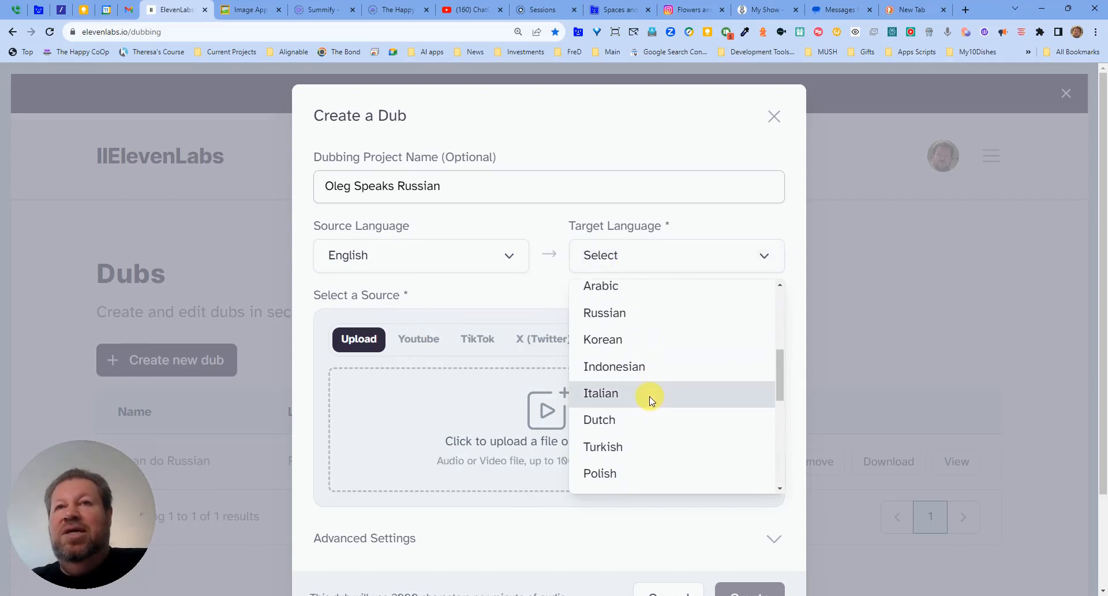
{"action": "left_click", "coordinate": [641, 312]}
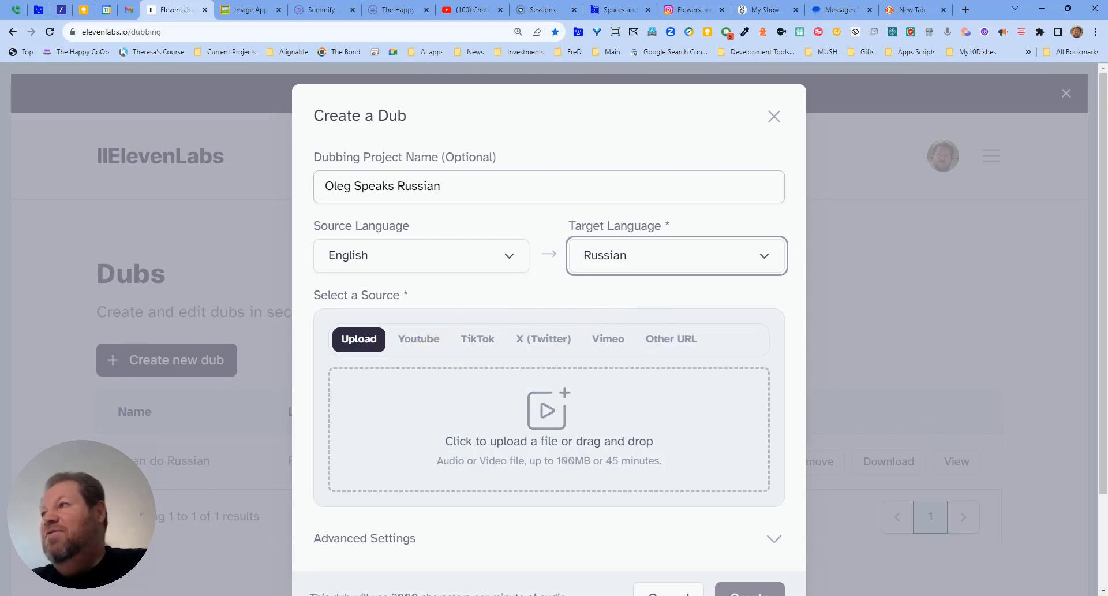
Upload the Descript-Video-Original file as the source and create the Russian dub.
{"action": "left_click", "coordinate": [364, 339]}
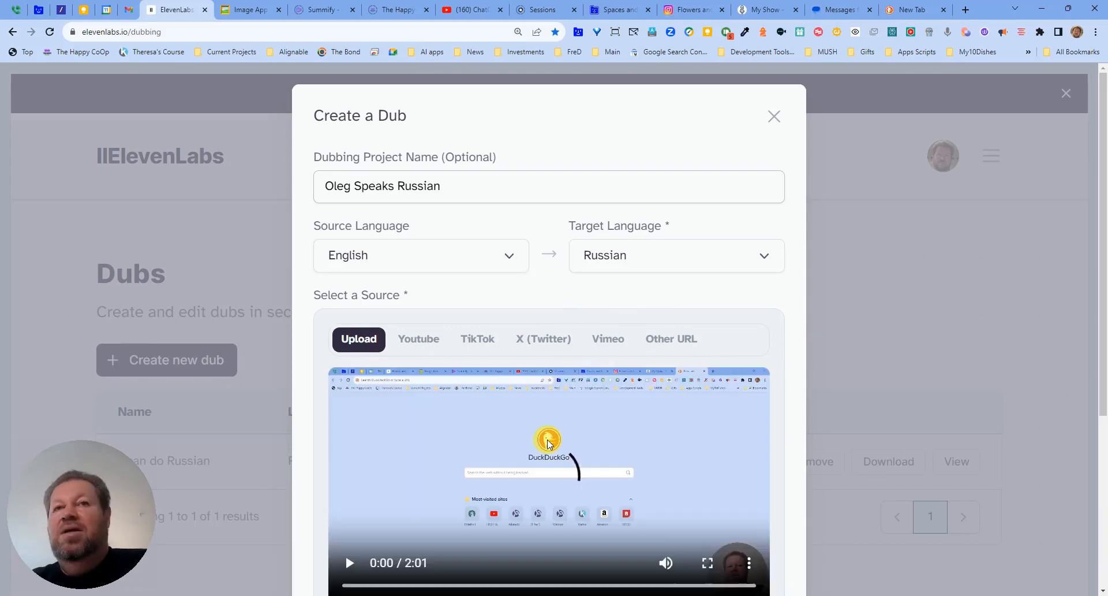
{"action": "scroll", "coordinate": [564, 430], "scroll_direction": "down", "scroll_amount": 3}
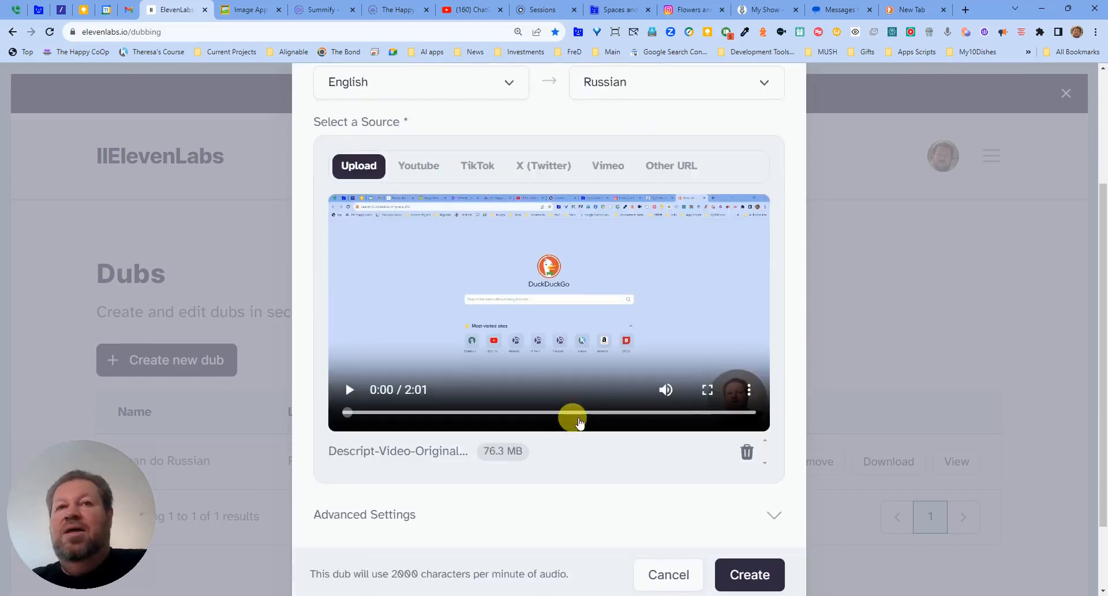
{"action": "scroll", "coordinate": [489, 512], "scroll_direction": "down", "scroll_amount": 2}
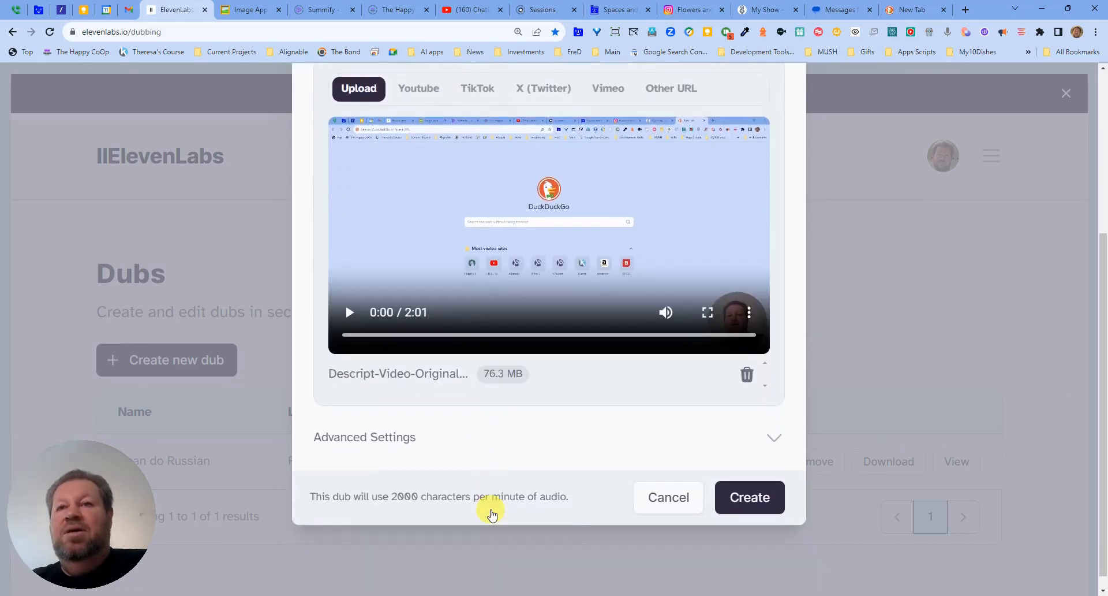
{"action": "left_click", "coordinate": [745, 482]}
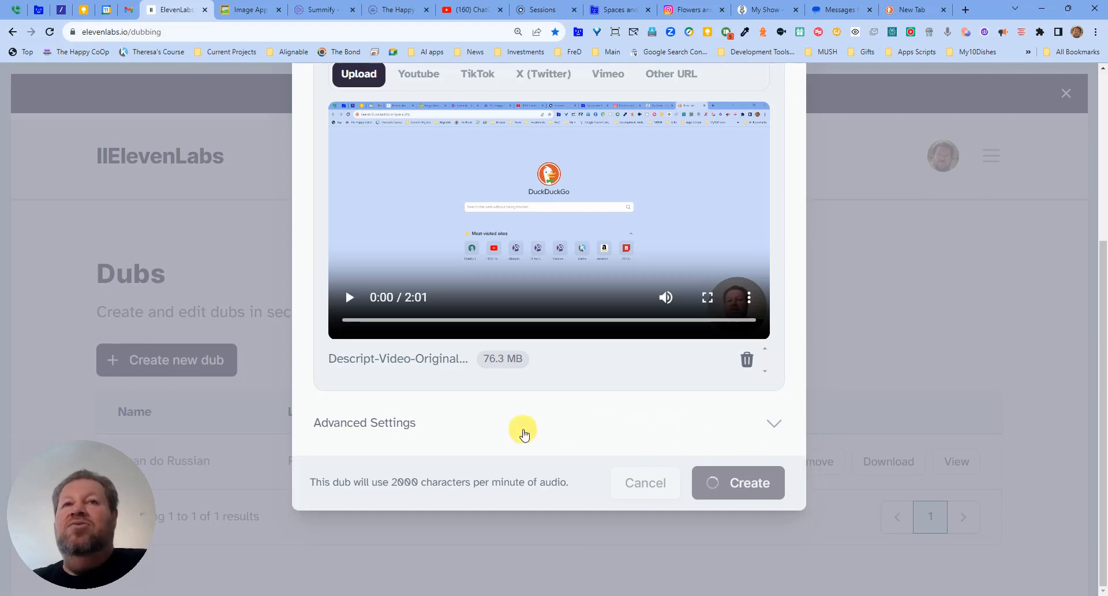
Play the first seconds of the uploaded source video in its preview, and pause it.
{"action": "scroll", "coordinate": [623, 413], "scroll_direction": "up", "scroll_amount": 2}
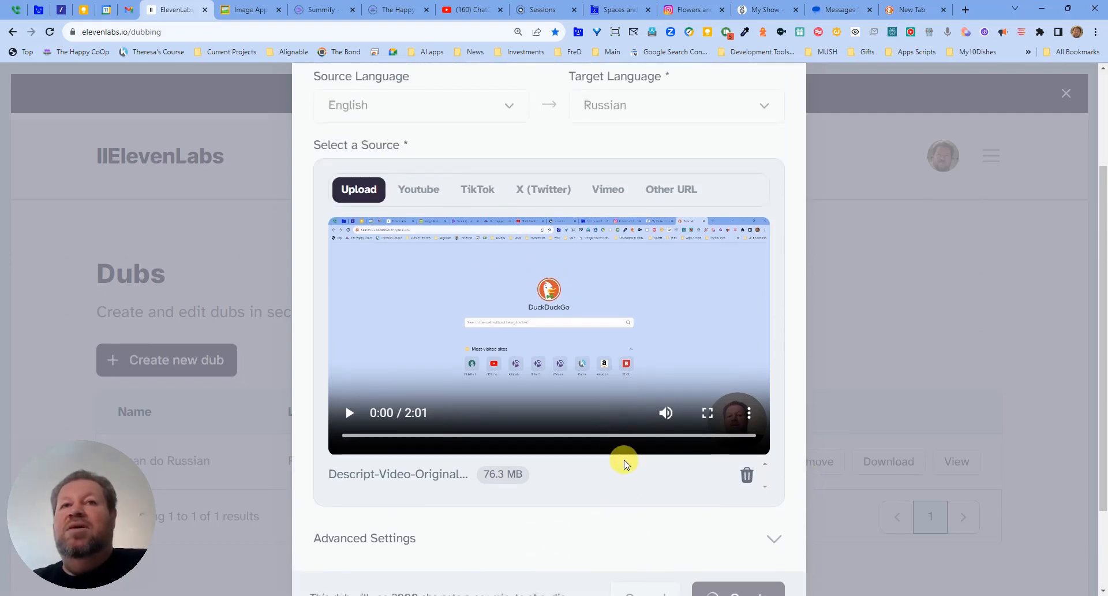
{"action": "scroll", "coordinate": [601, 491], "scroll_direction": "down", "scroll_amount": 1}
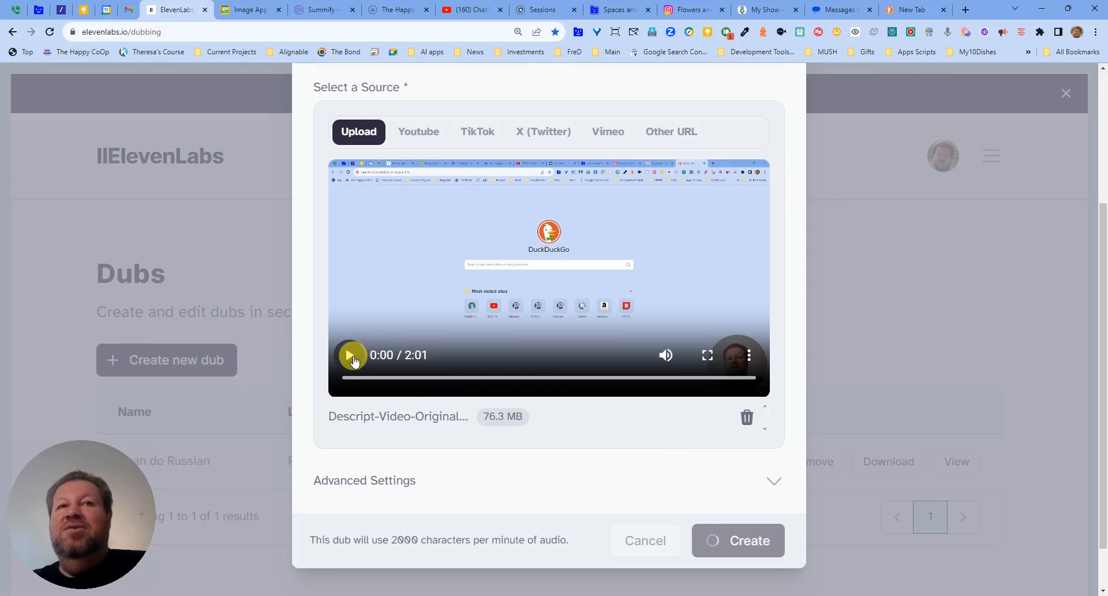
{"action": "left_click", "coordinate": [351, 356]}
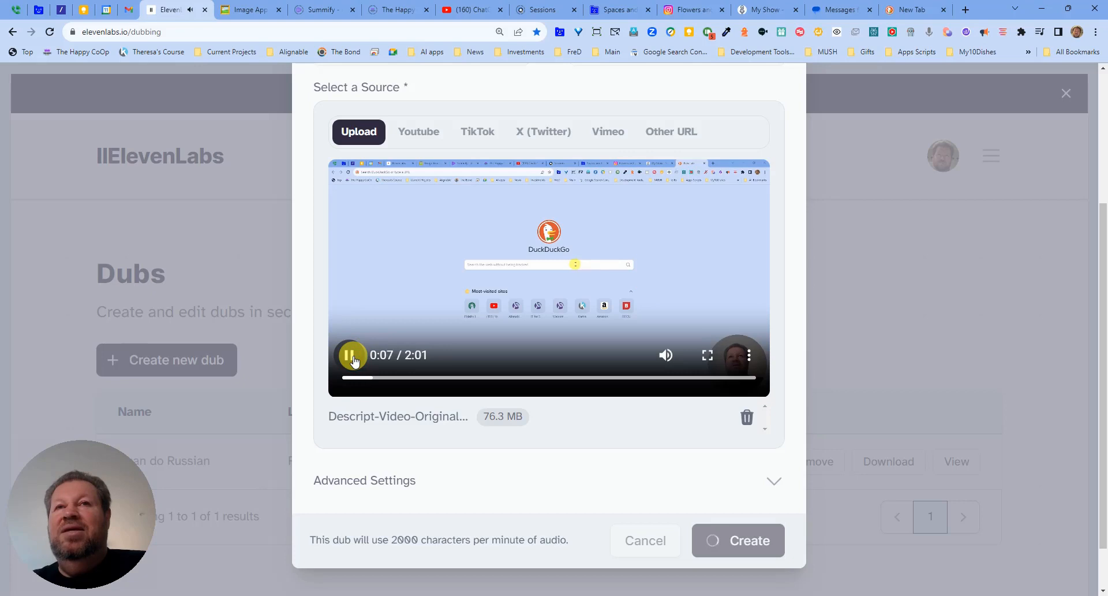
{"action": "left_click", "coordinate": [352, 358]}
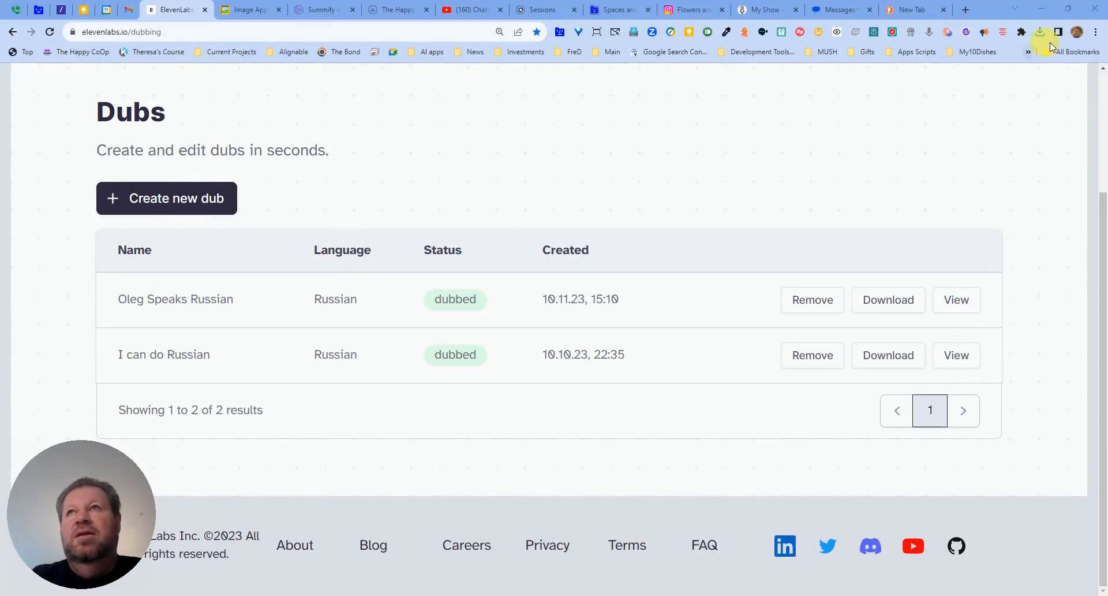
Open the downloaded Russian dub from the recent downloads, watch it, and close the player and put away the Downloads folder.
{"action": "left_click", "coordinate": [1041, 32]}
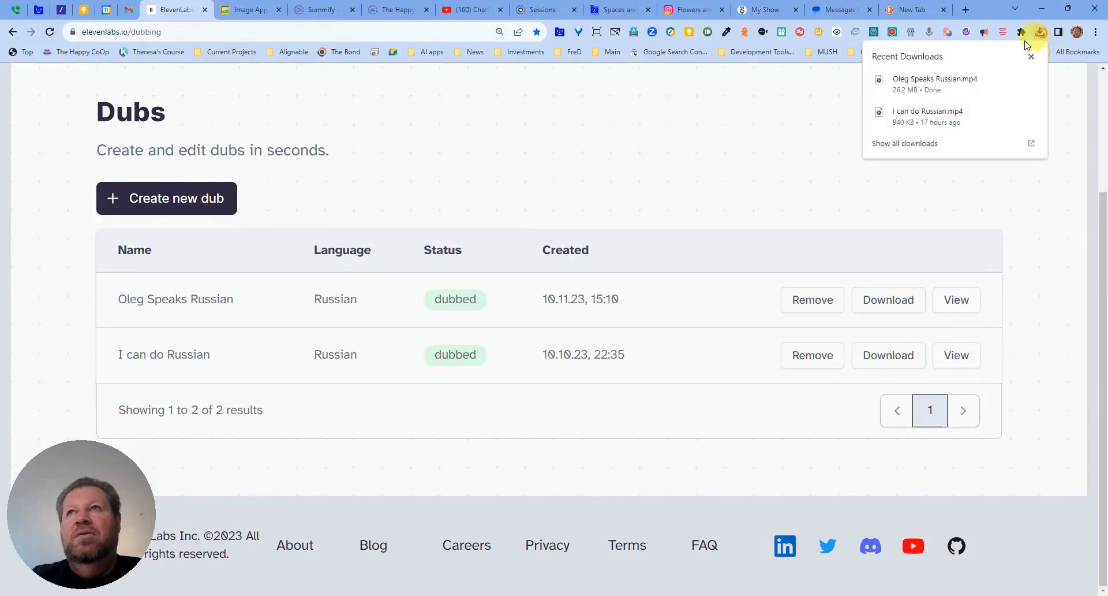
{"action": "left_click", "coordinate": [1013, 81]}
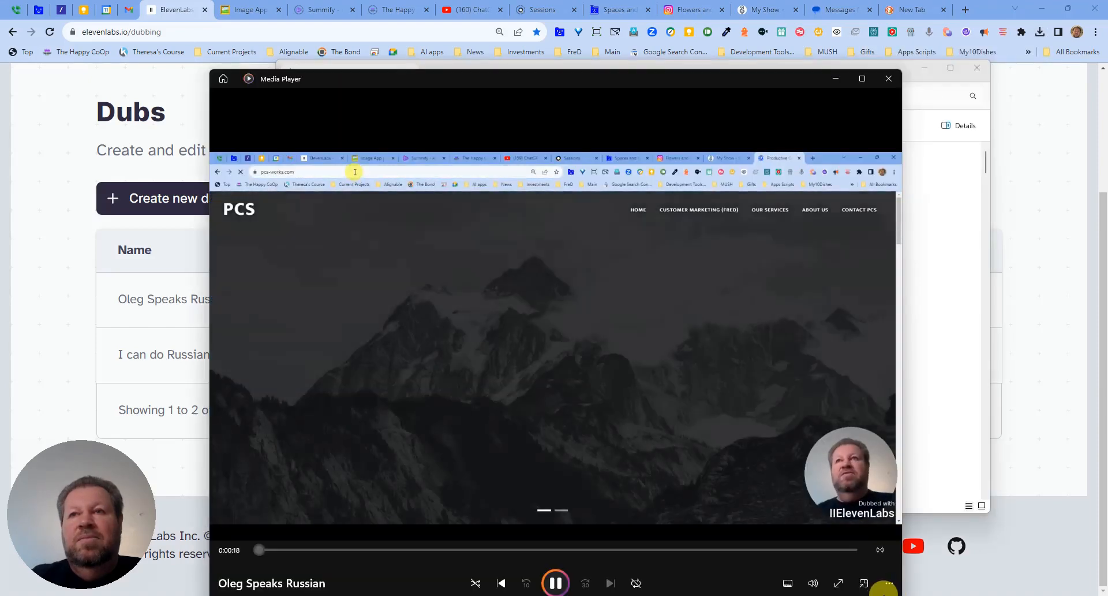
{"action": "left_click", "coordinate": [553, 579]}
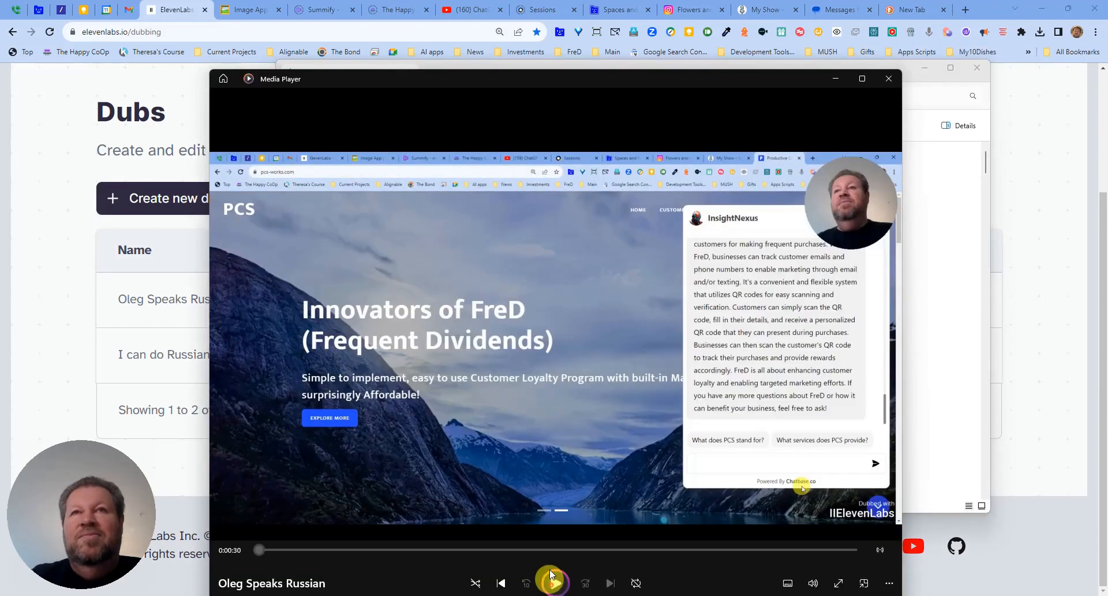
{"action": "left_click", "coordinate": [480, 82]}
{"action": "key", "text": "alt+F4"}
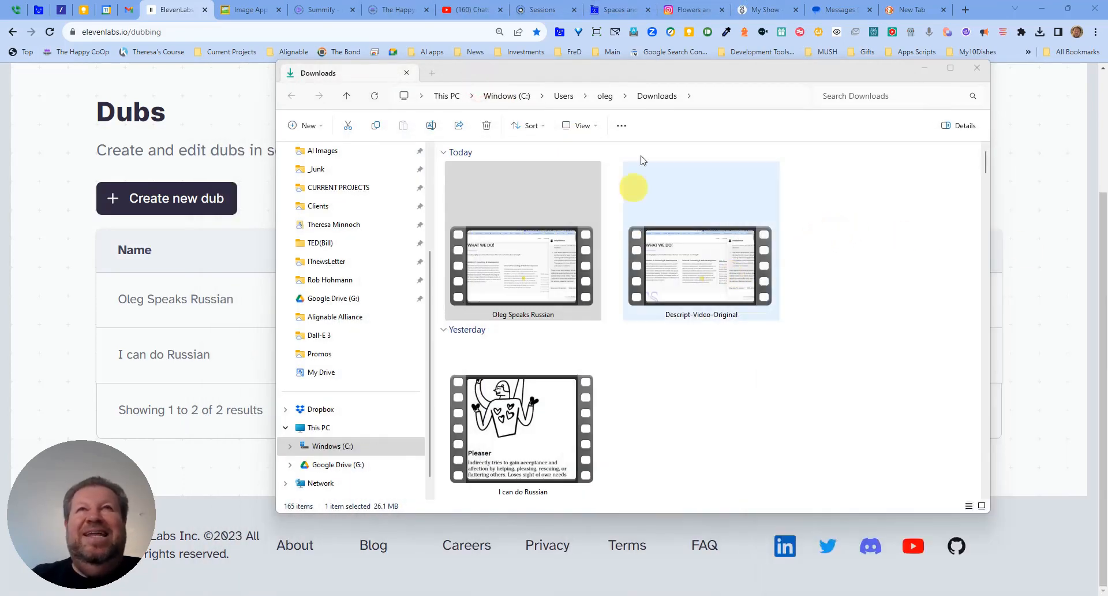
{"action": "left_click", "coordinate": [925, 72]}
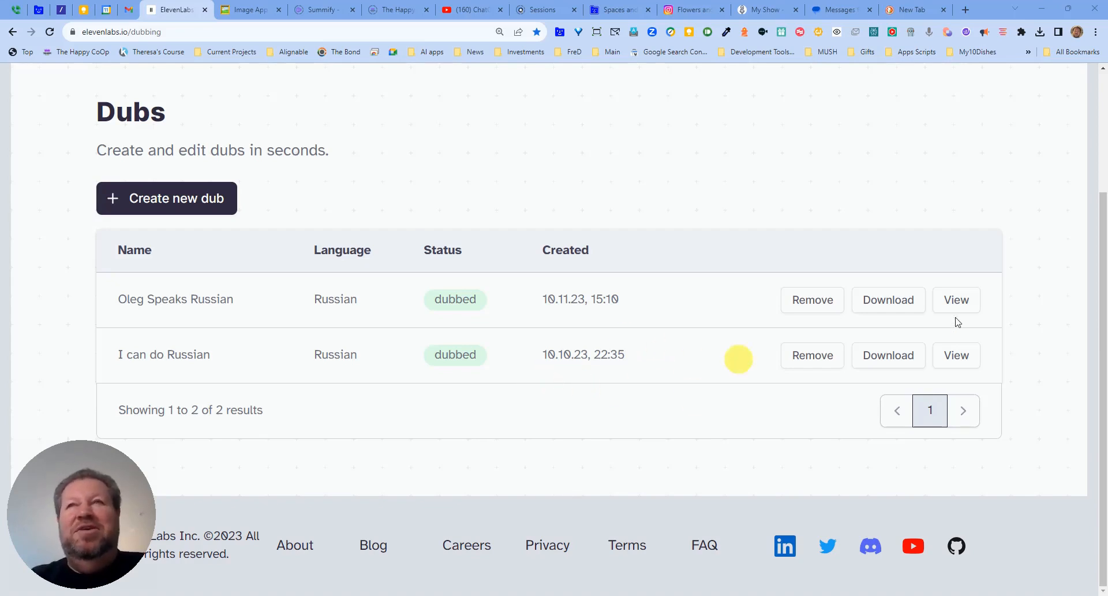
Start a new dub with Descript-Video-Original as its source, naming it the speaker's first name followed by "now speaks French".
{"action": "left_click", "coordinate": [198, 194]}
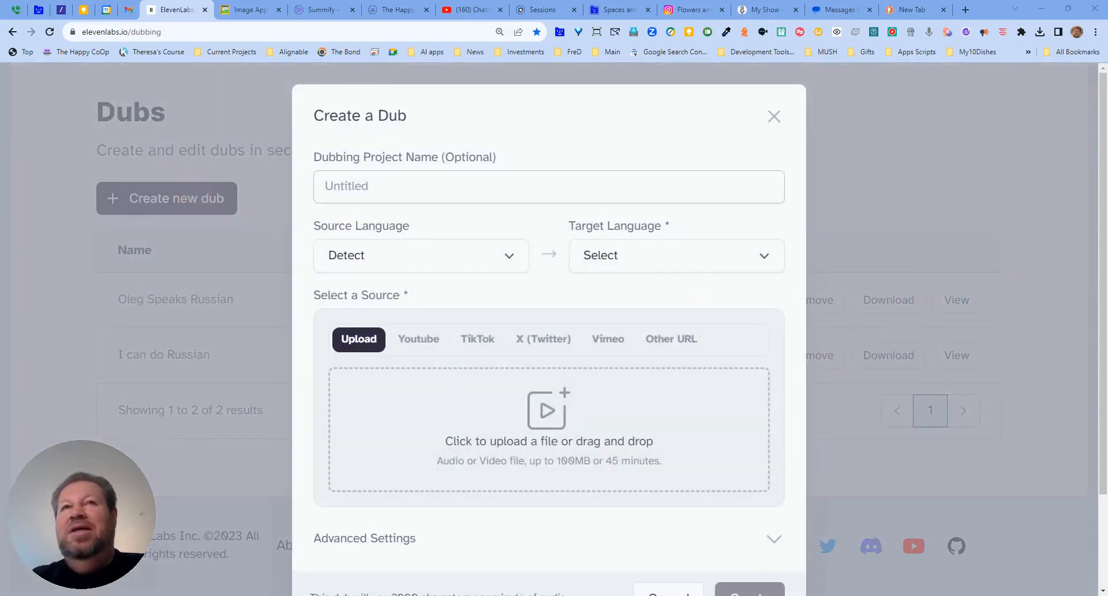
{"action": "left_click_drag", "start_coordinate": [622, 98], "coordinate": [518, 398]}
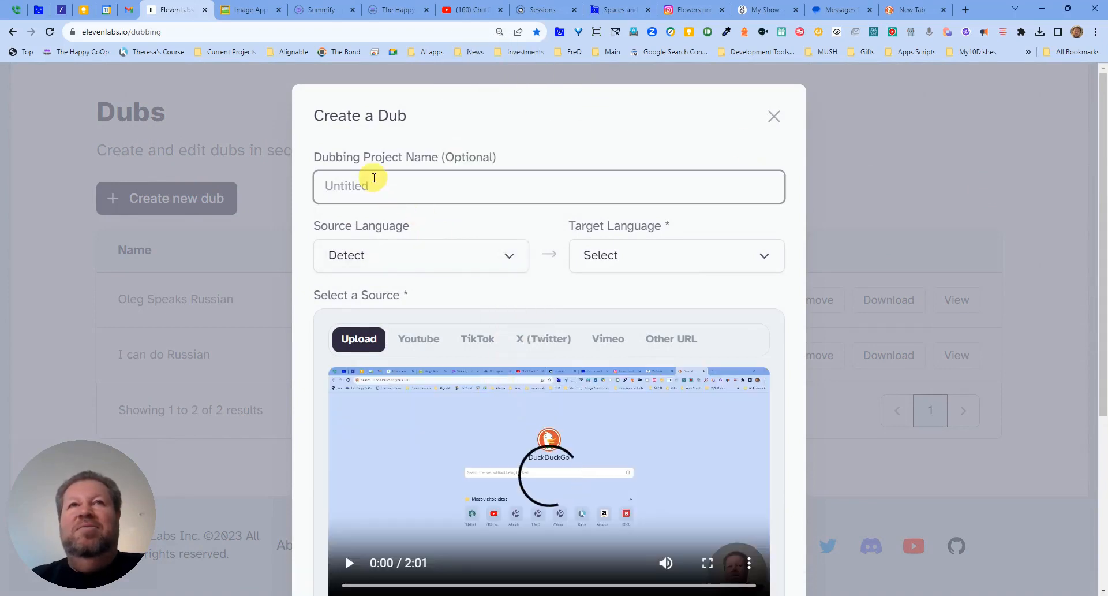
{"action": "left_click", "coordinate": [374, 179]}
{"action": "type", "text": "Oleg"}
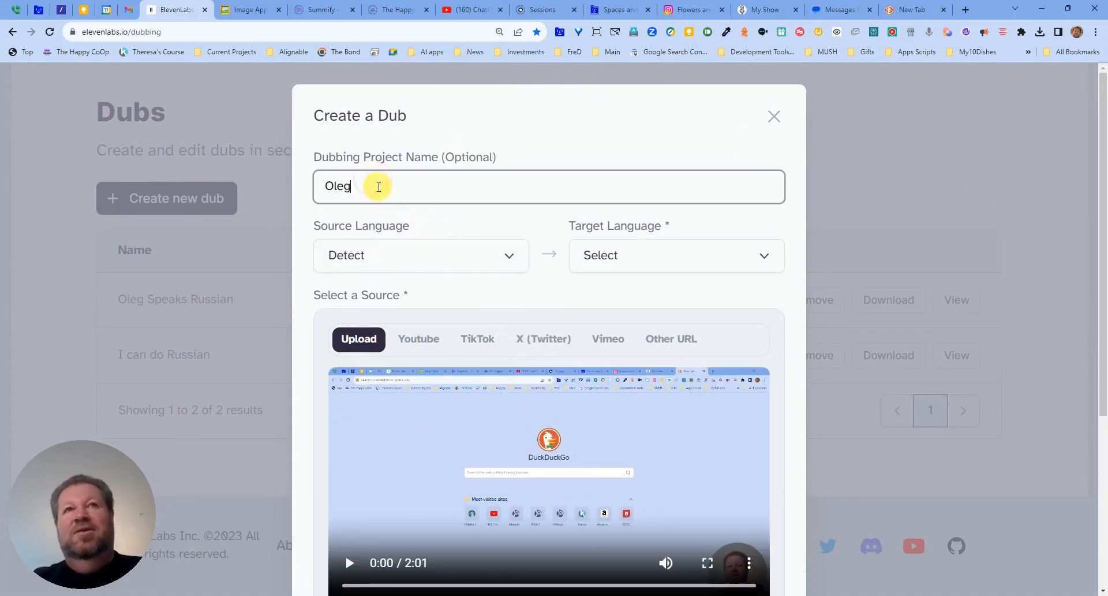
{"action": "type", "text": " now spea"}
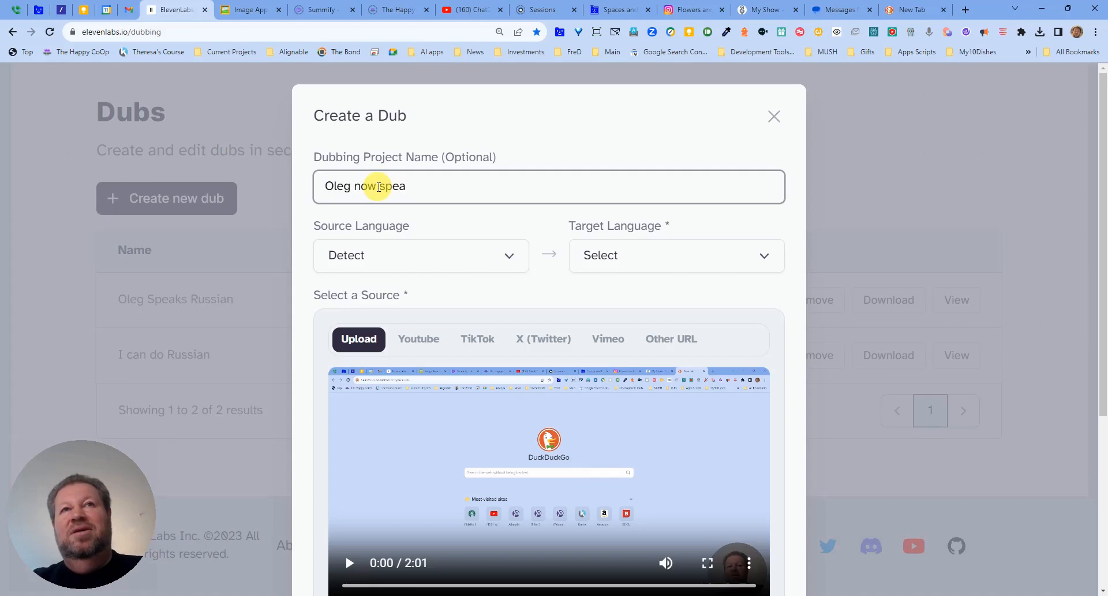
{"action": "type", "text": "ks French"}
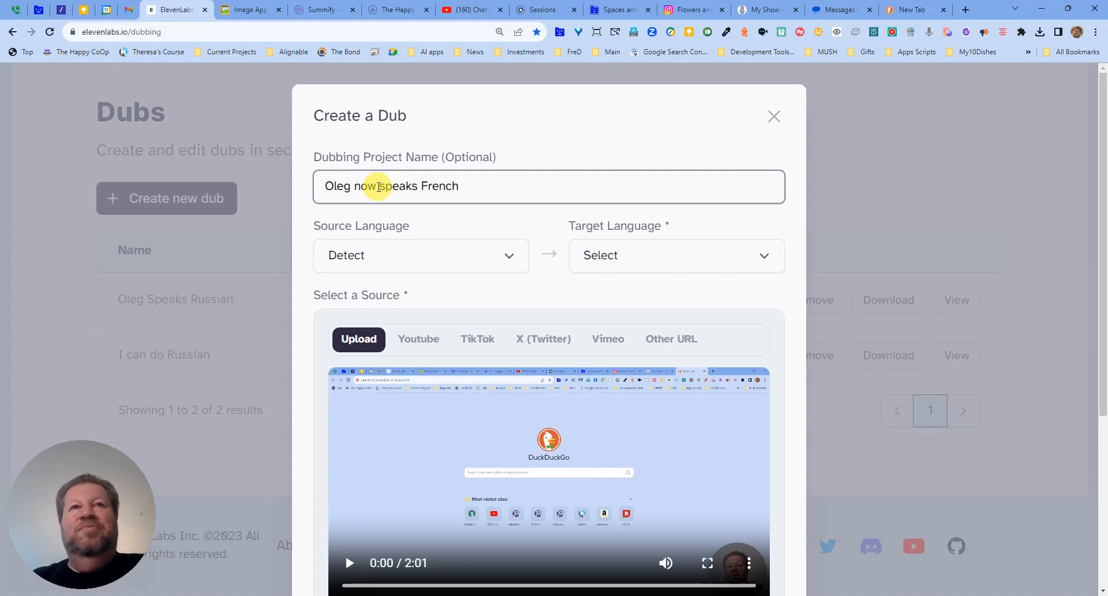
Set the source language to English and the target language to Spanish, and replace "French" with "Spanish" in the project name.
{"action": "left_click", "coordinate": [512, 254]}
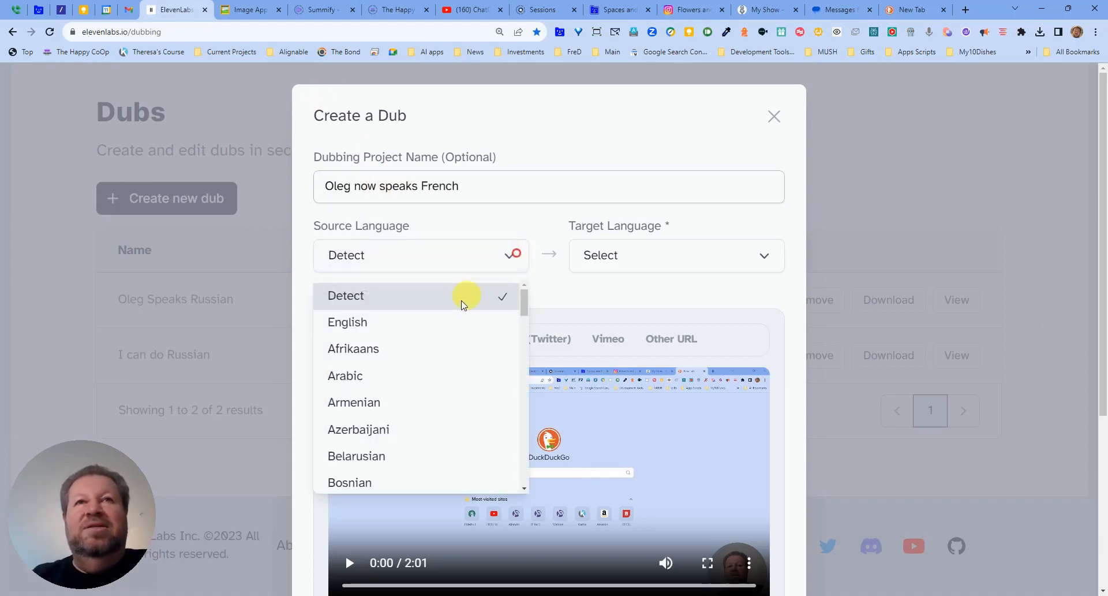
{"action": "left_click", "coordinate": [435, 326]}
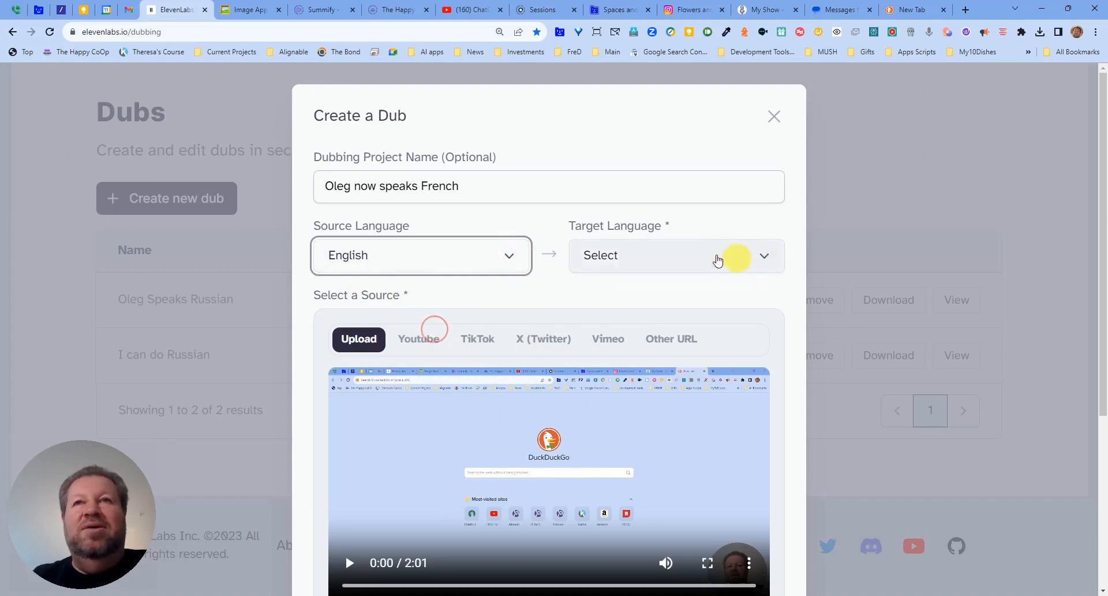
{"action": "left_click", "coordinate": [718, 259]}
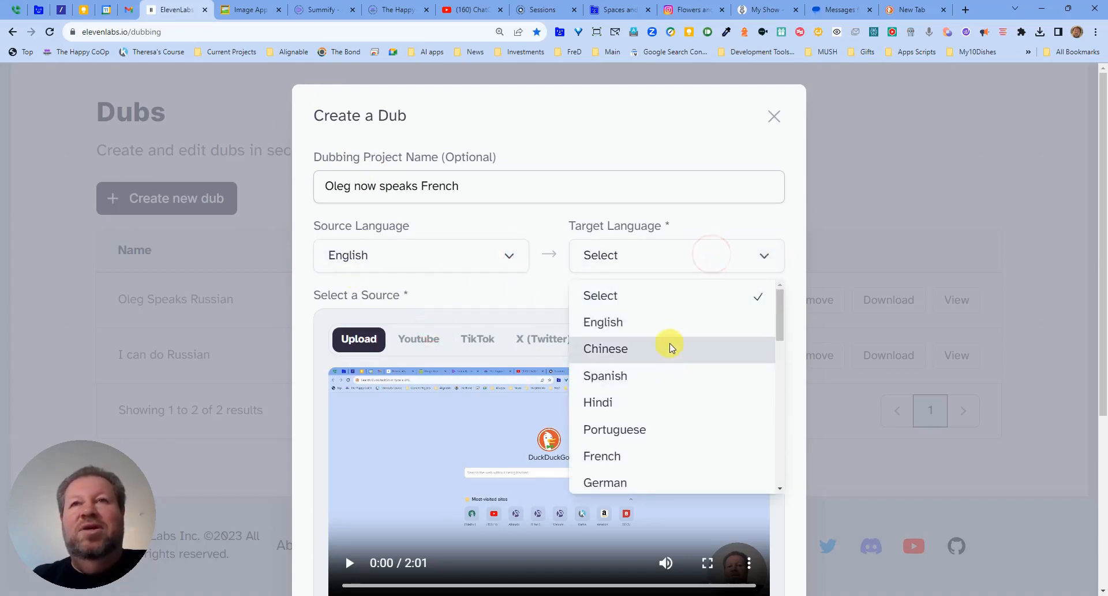
{"action": "left_click", "coordinate": [648, 376]}
{"action": "left_click_drag", "start_coordinate": [422, 186], "coordinate": [459, 187]}
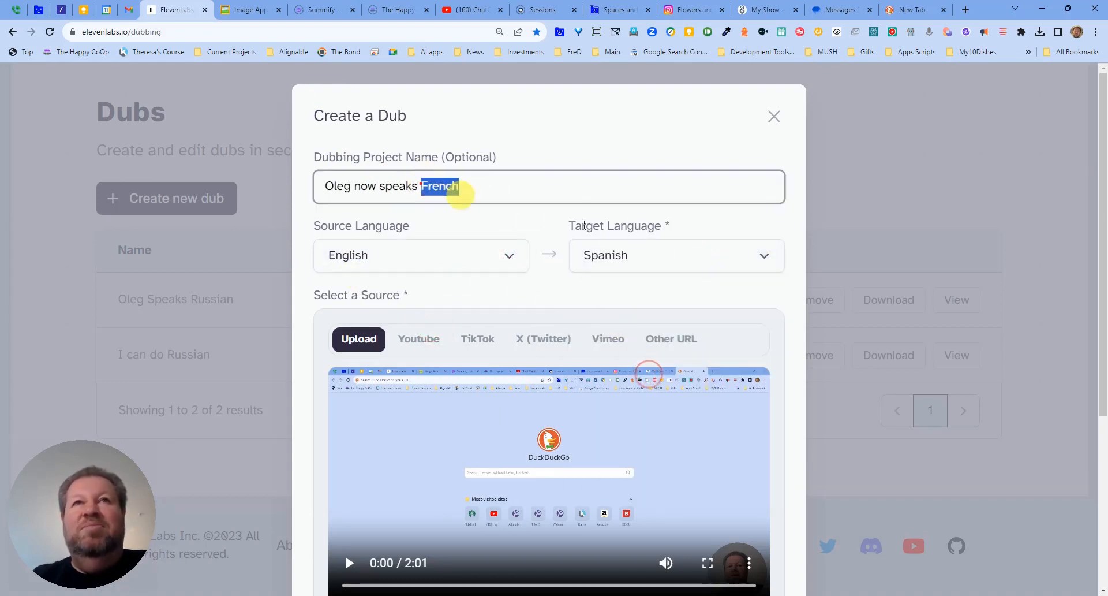
{"action": "type", "text": "Spanish"}
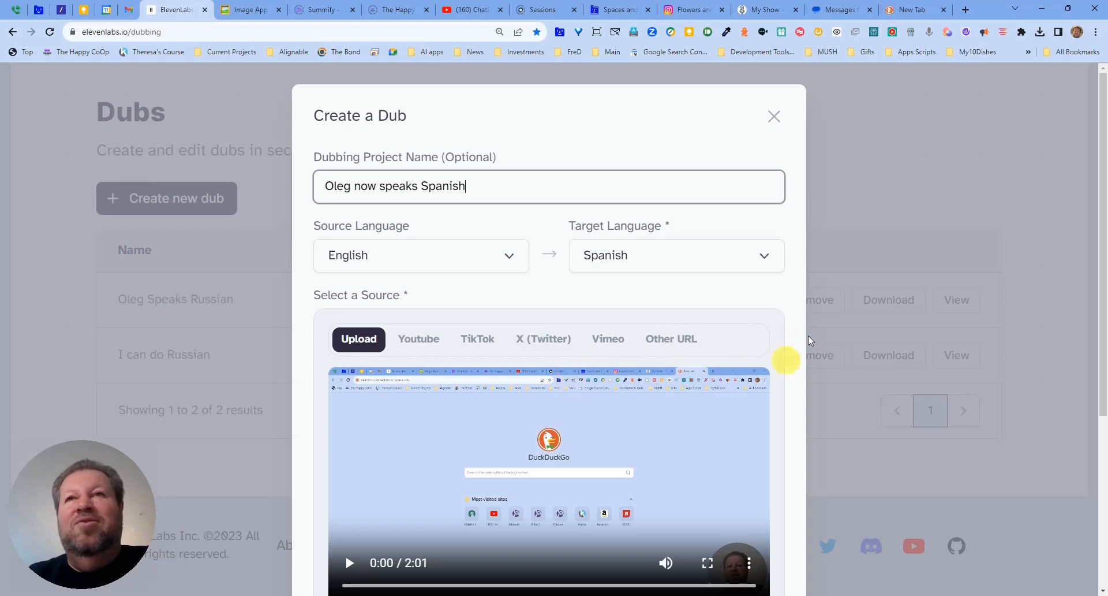
Set the number of speakers to 1 in the advanced settings and try to open the video resolution options.
{"action": "scroll", "coordinate": [690, 384], "scroll_direction": "down", "scroll_amount": 3}
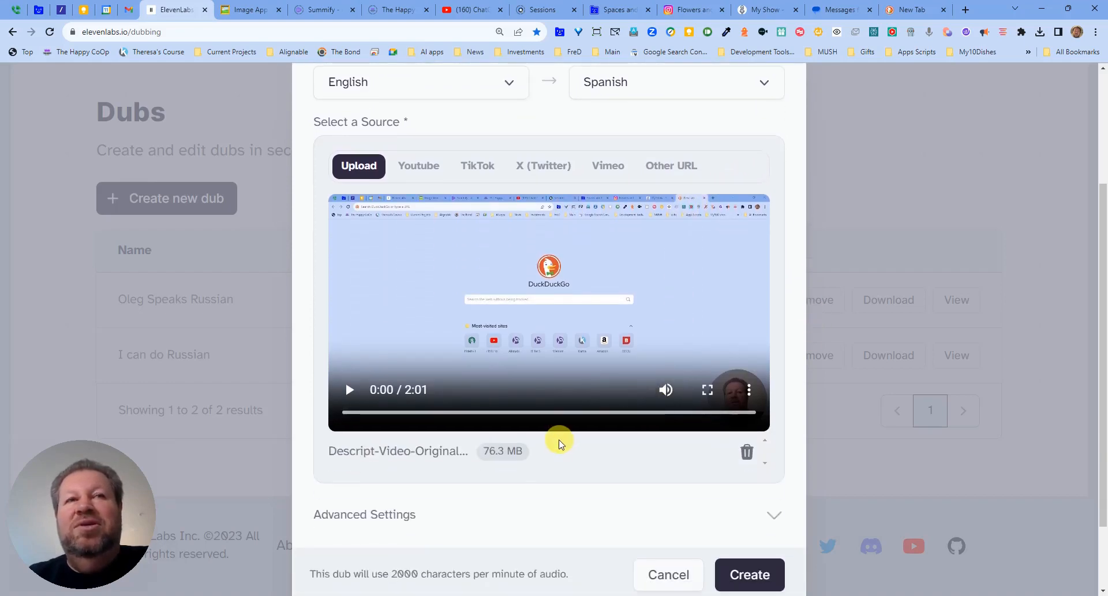
{"action": "scroll", "coordinate": [611, 445], "scroll_direction": "up", "scroll_amount": 1}
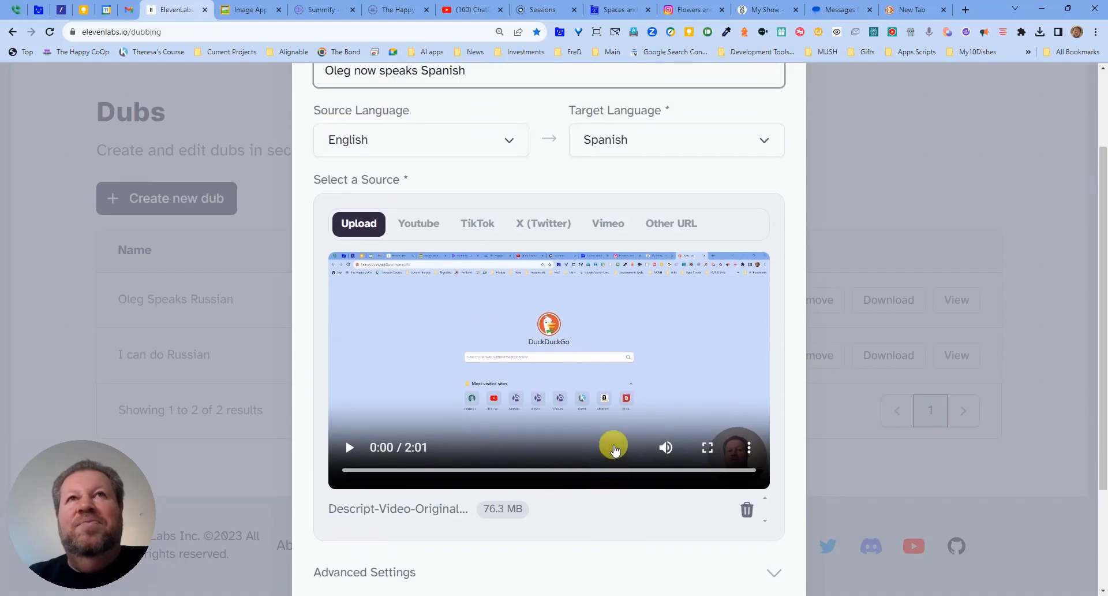
{"action": "scroll", "coordinate": [613, 474], "scroll_direction": "down", "scroll_amount": 2}
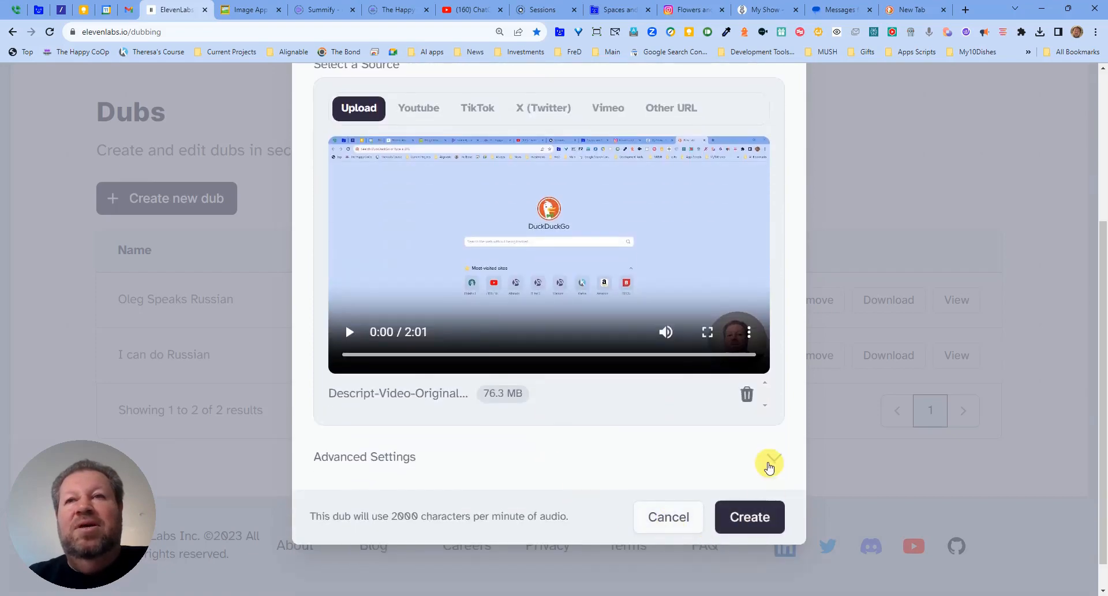
{"action": "left_click", "coordinate": [771, 456]}
{"action": "scroll", "coordinate": [707, 486], "scroll_direction": "down", "scroll_amount": 3}
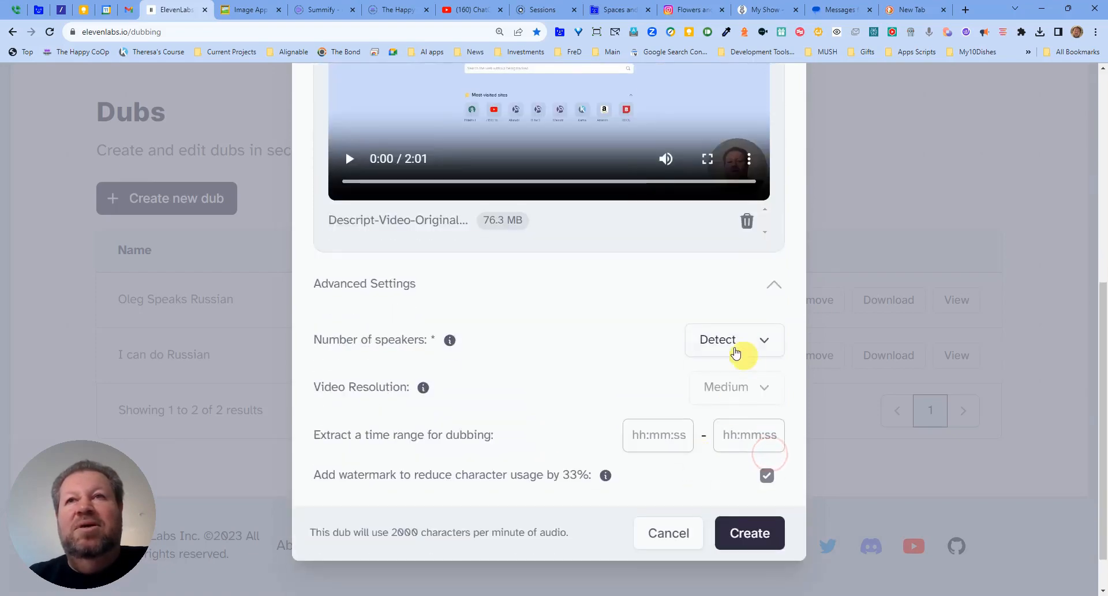
{"action": "left_click", "coordinate": [753, 340]}
{"action": "left_click", "coordinate": [731, 411]}
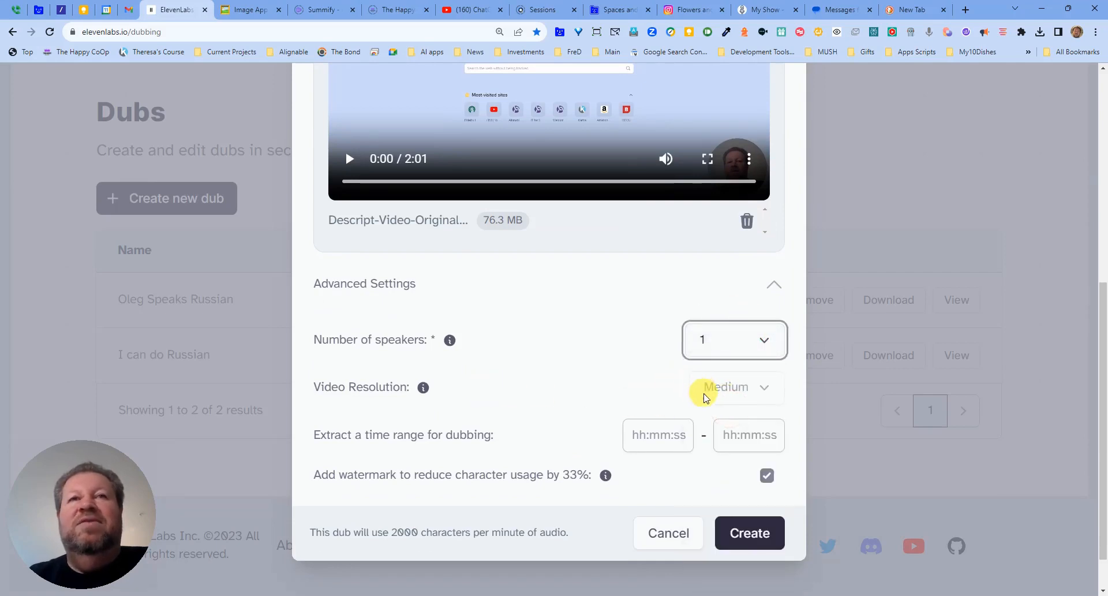
{"action": "left_click", "coordinate": [770, 385]}
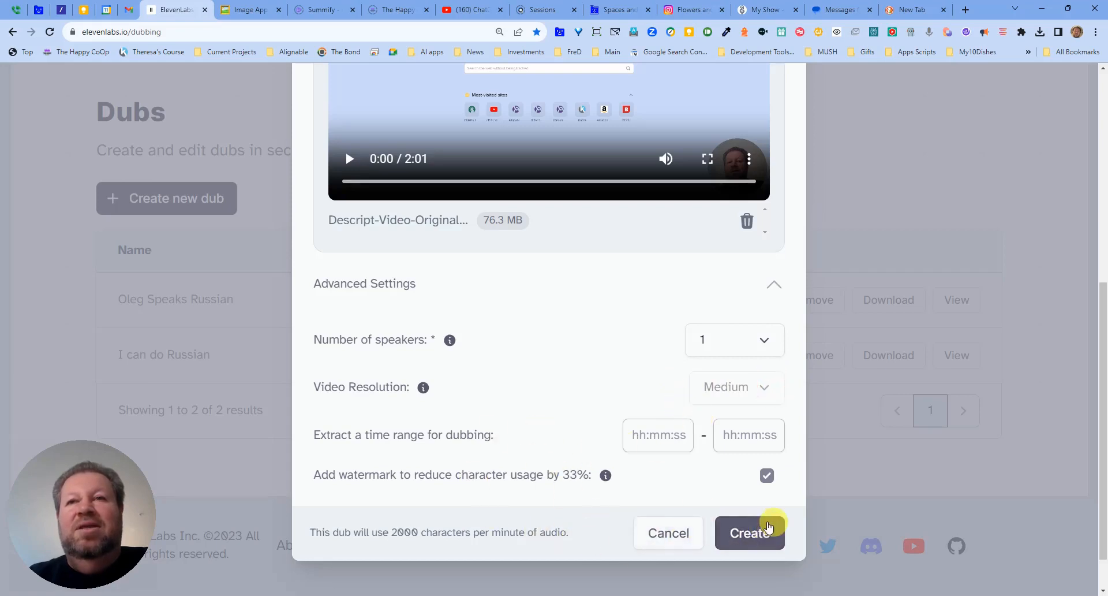
Create the Spanish dub with the chosen settings and wait for the request to be sent.
{"action": "left_click", "coordinate": [769, 527]}
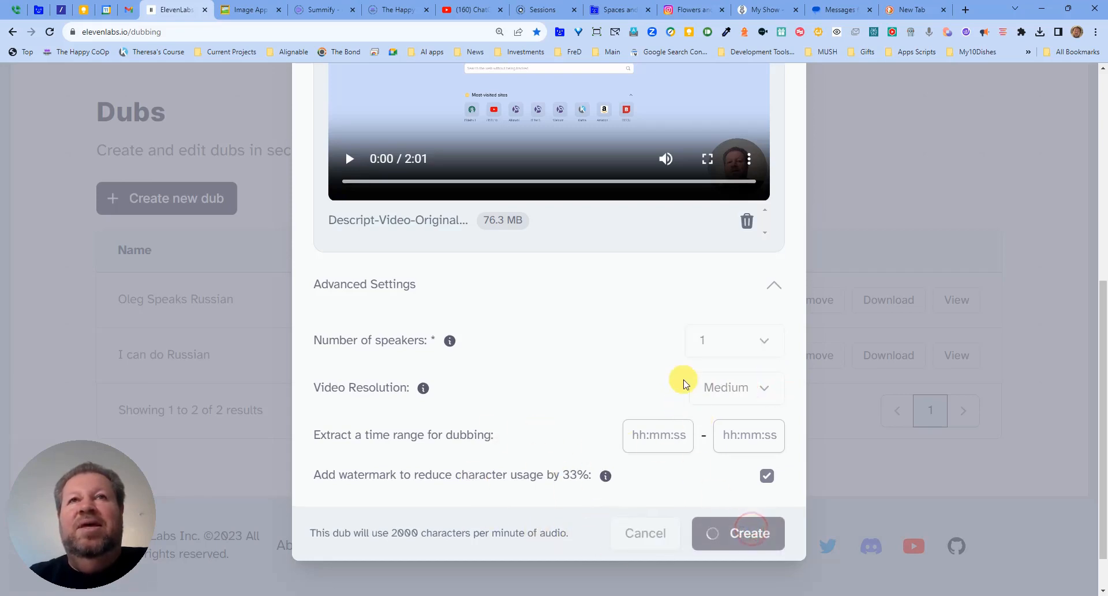
{"action": "scroll", "coordinate": [716, 378], "scroll_direction": "up", "scroll_amount": 7}
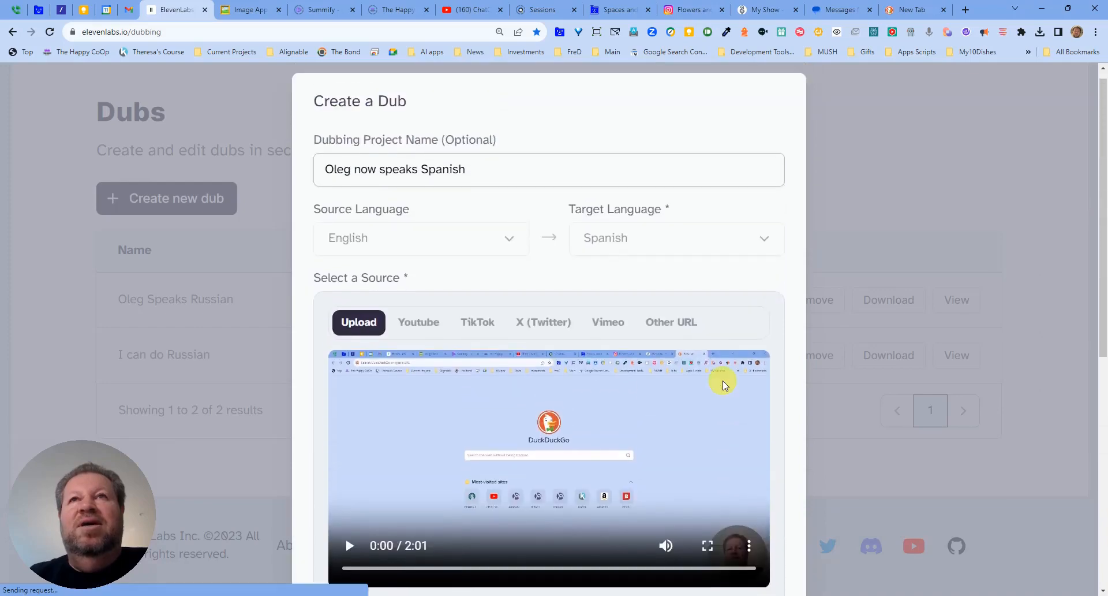
{"action": "scroll", "coordinate": [687, 438], "scroll_direction": "down", "scroll_amount": 8}
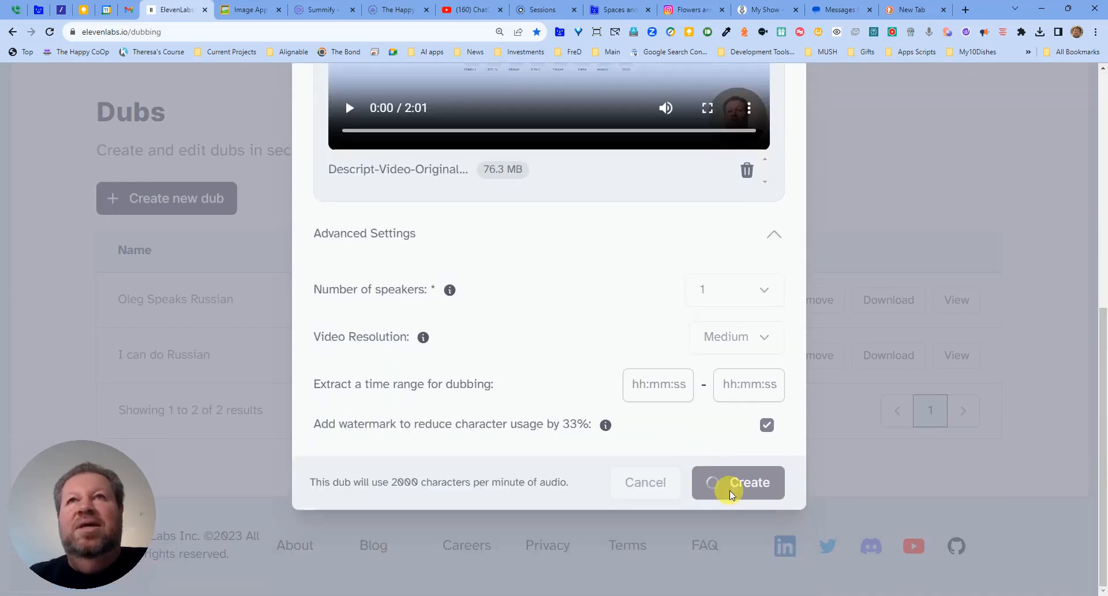
{"action": "scroll", "coordinate": [706, 448], "scroll_direction": "up", "scroll_amount": 5}
{"action": "scroll", "coordinate": [705, 447], "scroll_direction": "up", "scroll_amount": 3}
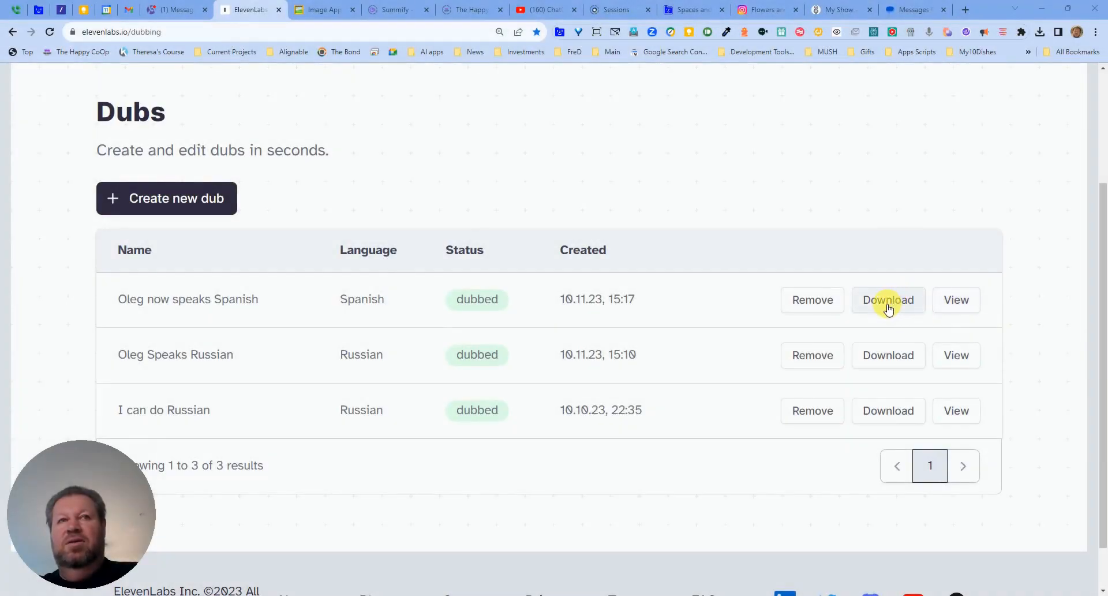
Download the finished Spanish dub, open the MP4 from the recent downloads and watch it.
{"action": "left_click", "coordinate": [889, 301]}
{"action": "scroll", "coordinate": [1077, 193], "scroll_direction": "up", "scroll_amount": 3}
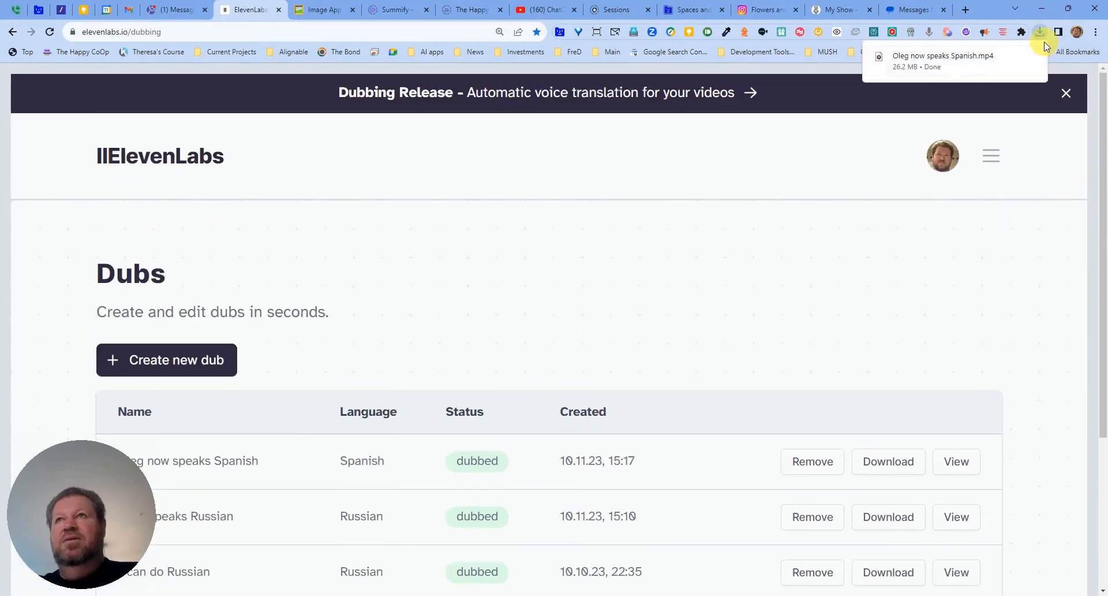
{"action": "left_click", "coordinate": [980, 64]}
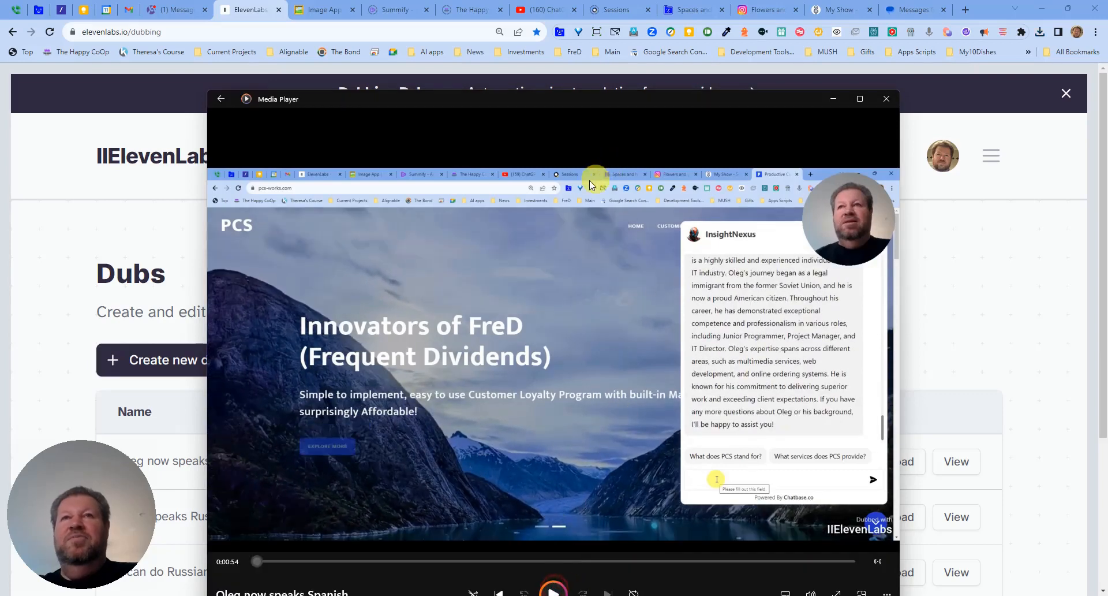
{"action": "left_click", "coordinate": [480, 110]}
{"action": "left_click", "coordinate": [598, 143]}
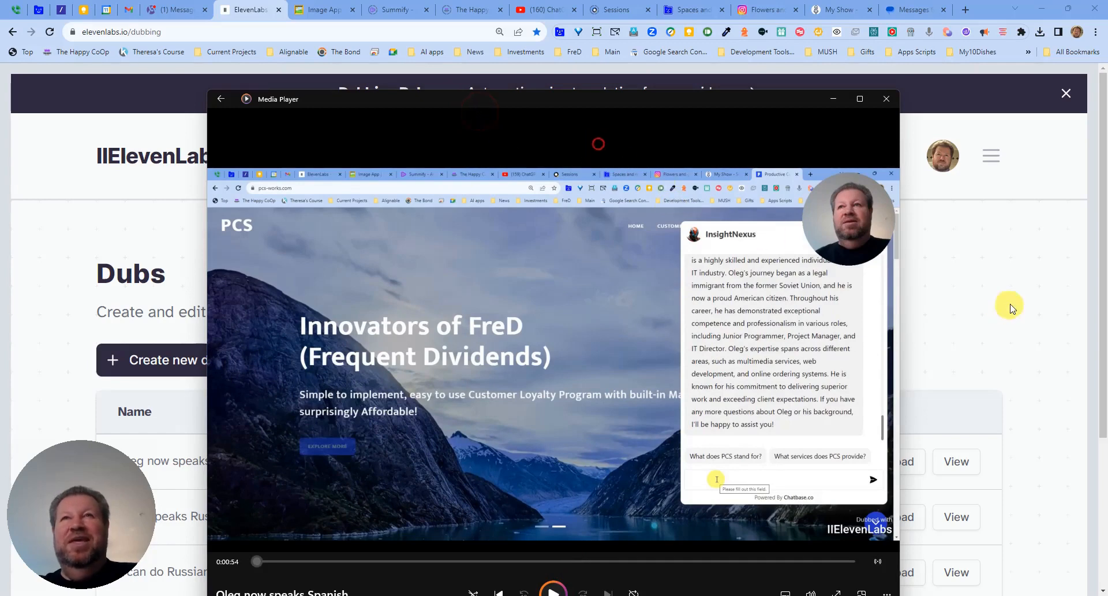
{"action": "left_click", "coordinate": [364, 102]}
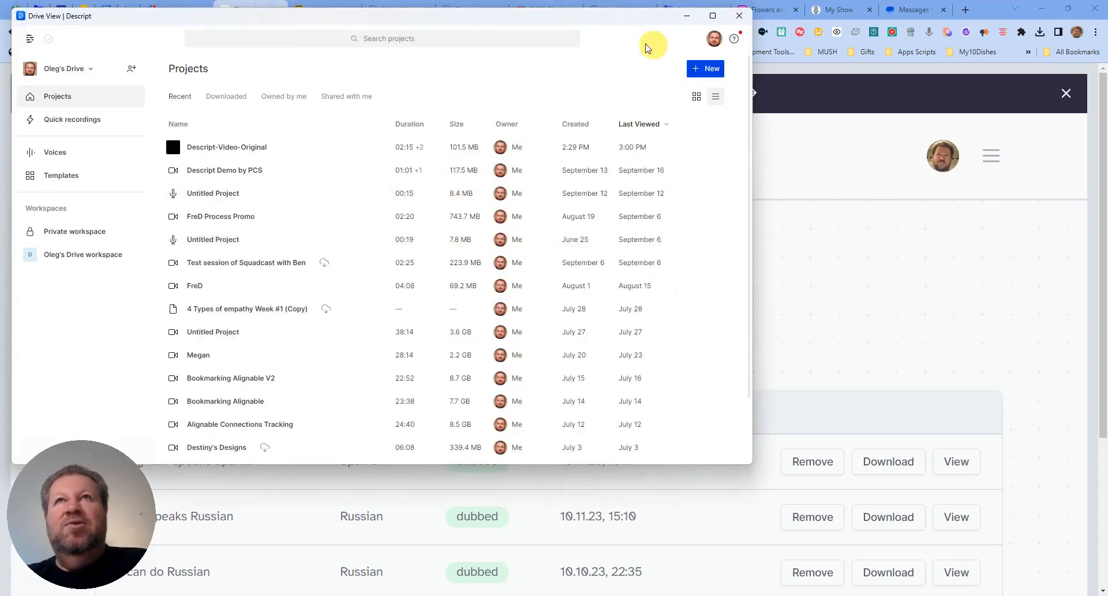
Switch to Descript, maximize its window, open the Descript-Video-Original project and look through its transcript.
{"action": "left_click", "coordinate": [713, 16]}
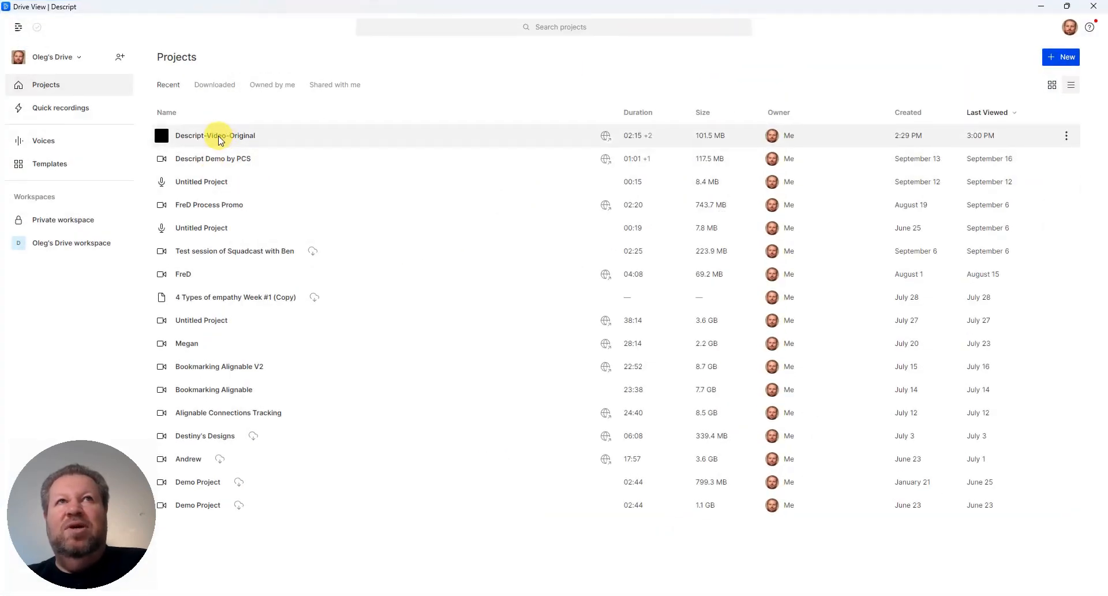
{"action": "left_click", "coordinate": [219, 138]}
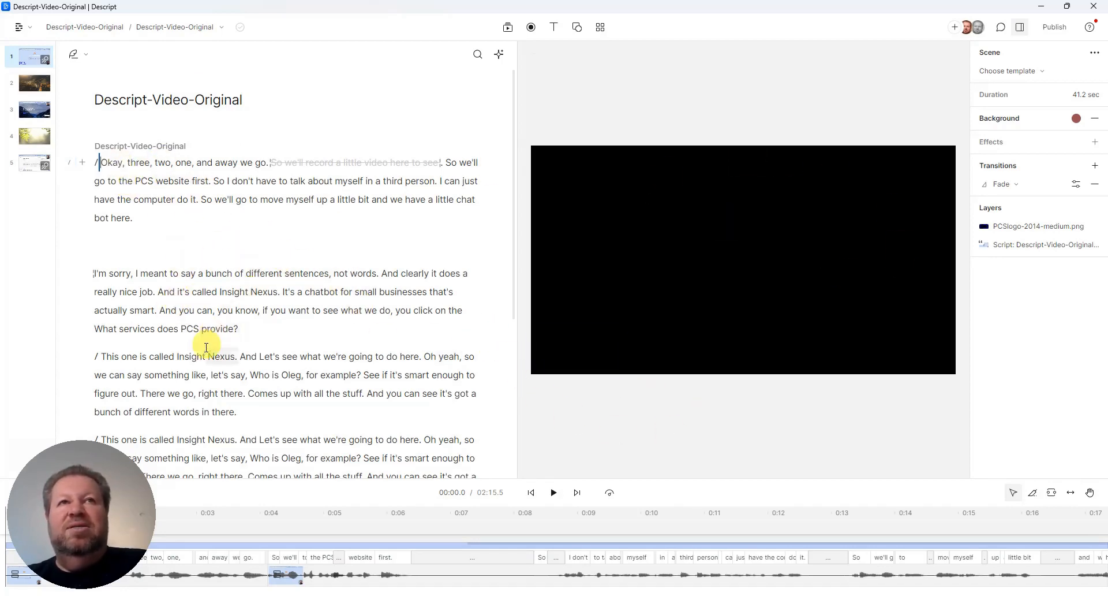
{"action": "scroll", "coordinate": [205, 374], "scroll_direction": "down", "scroll_amount": 4}
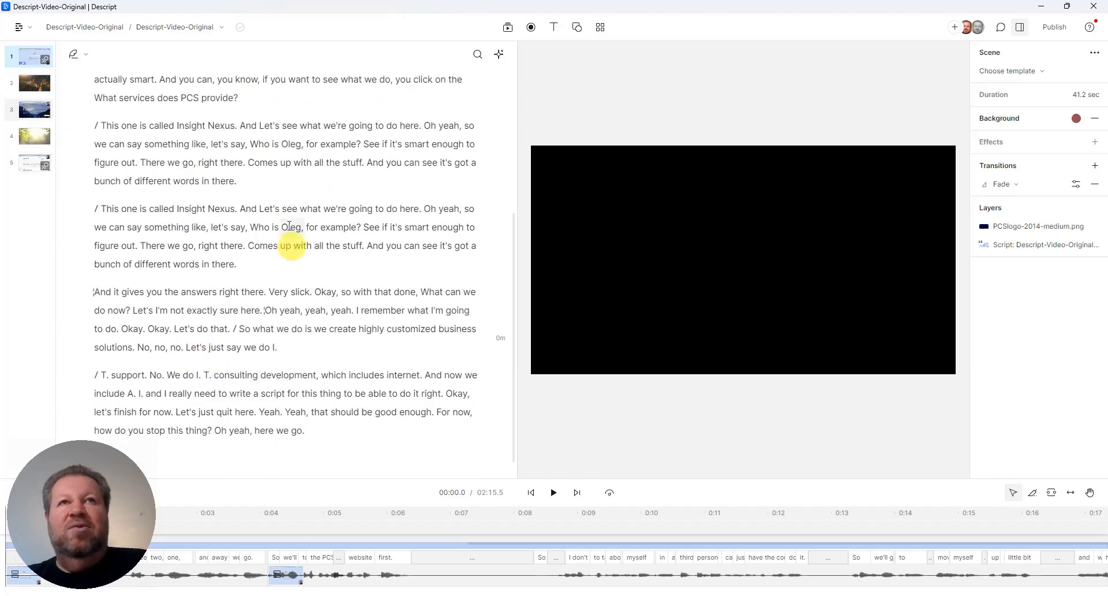
{"action": "scroll", "coordinate": [309, 299], "scroll_direction": "up", "scroll_amount": 4}
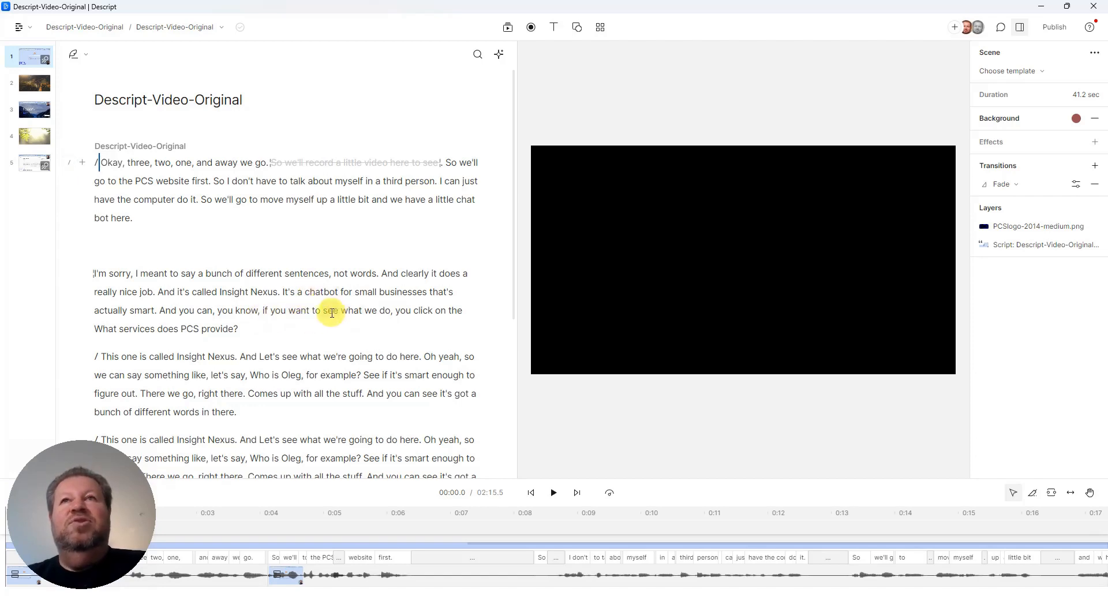
Review the available shapes, the project's media files and the publishing options, closing each without changes.
{"action": "left_click", "coordinate": [580, 29]}
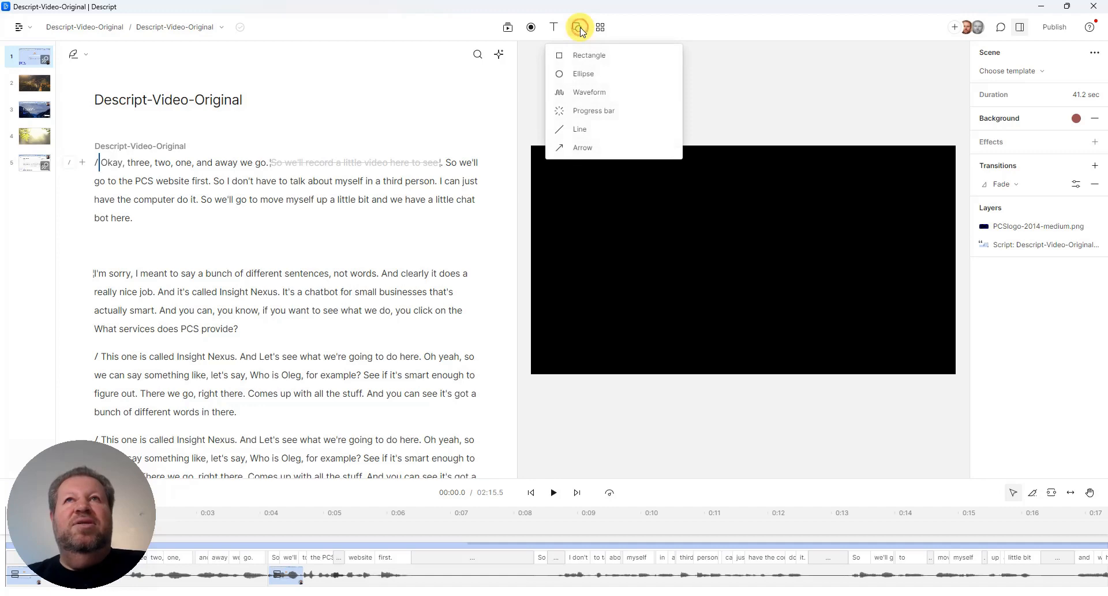
{"action": "left_click", "coordinate": [580, 29]}
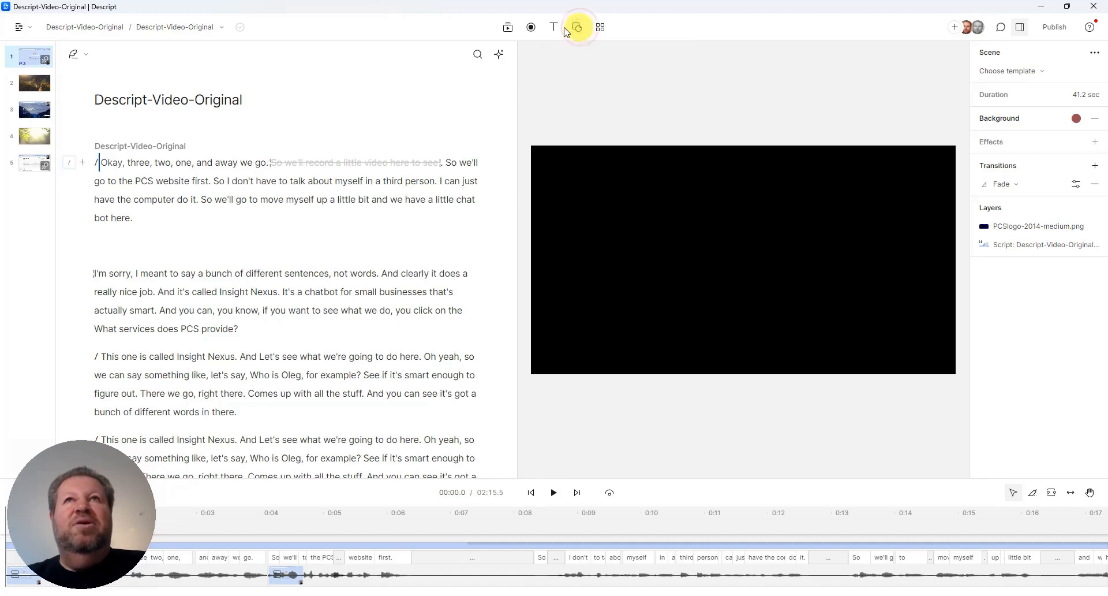
{"action": "left_click", "coordinate": [511, 27]}
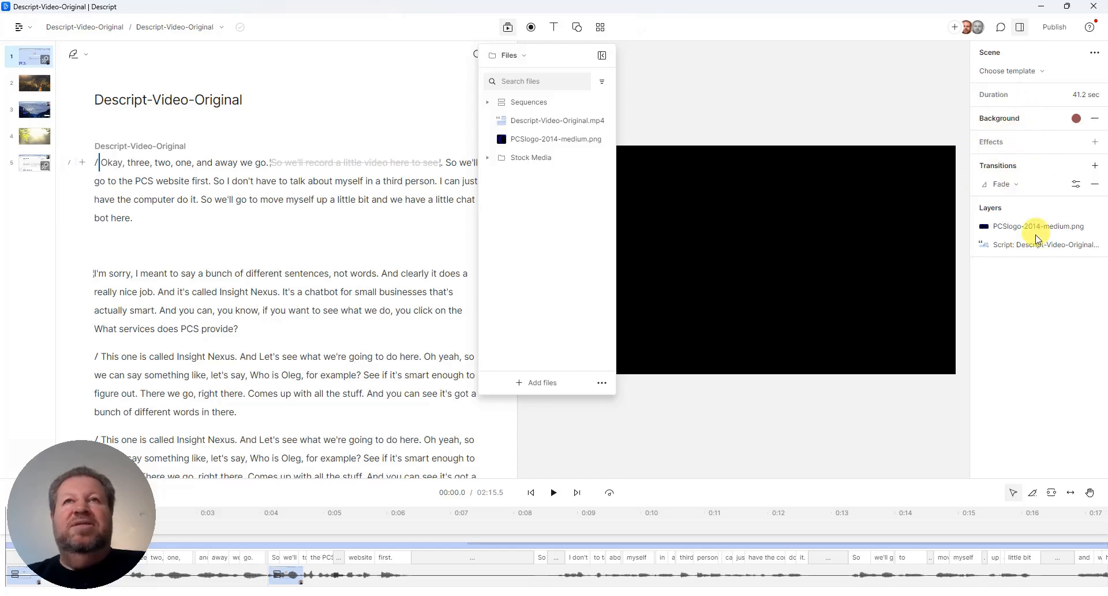
{"action": "left_click", "coordinate": [739, 411]}
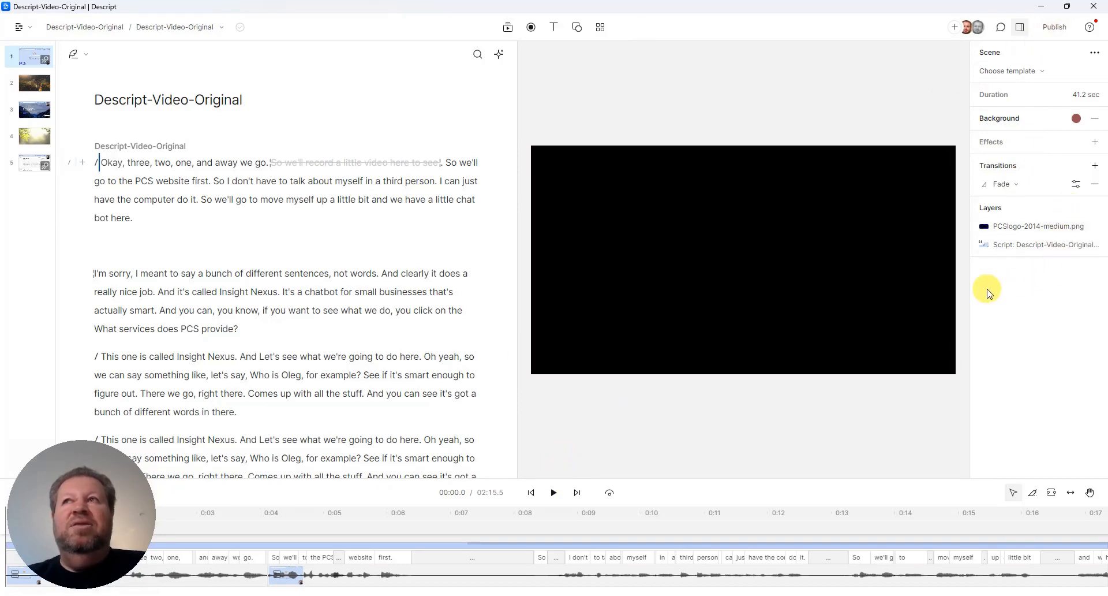
{"action": "left_click", "coordinate": [1056, 27]}
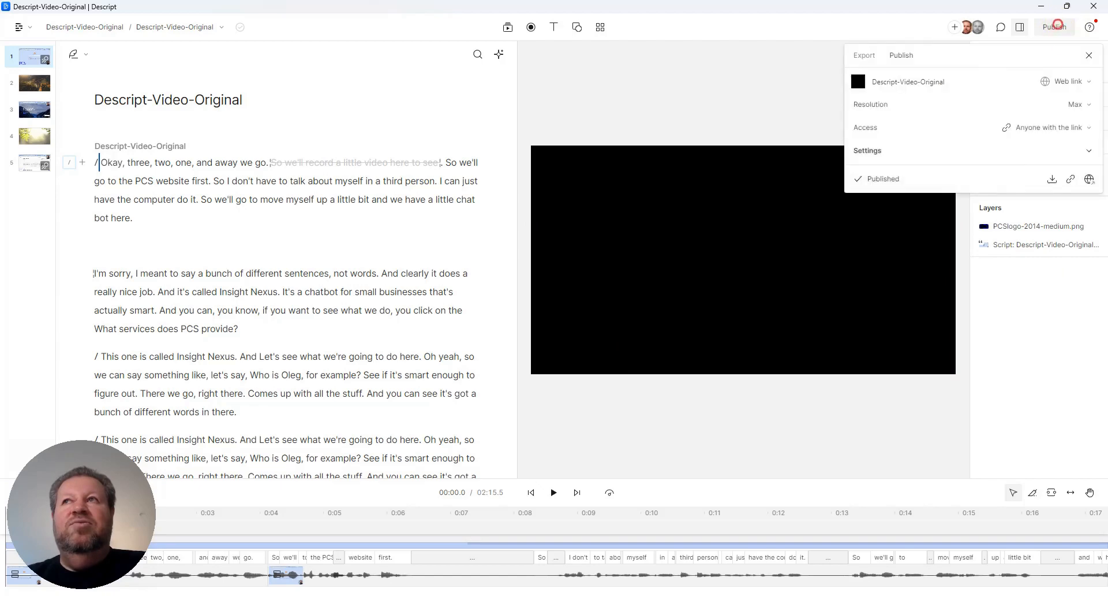
{"action": "left_click", "coordinate": [897, 28]}
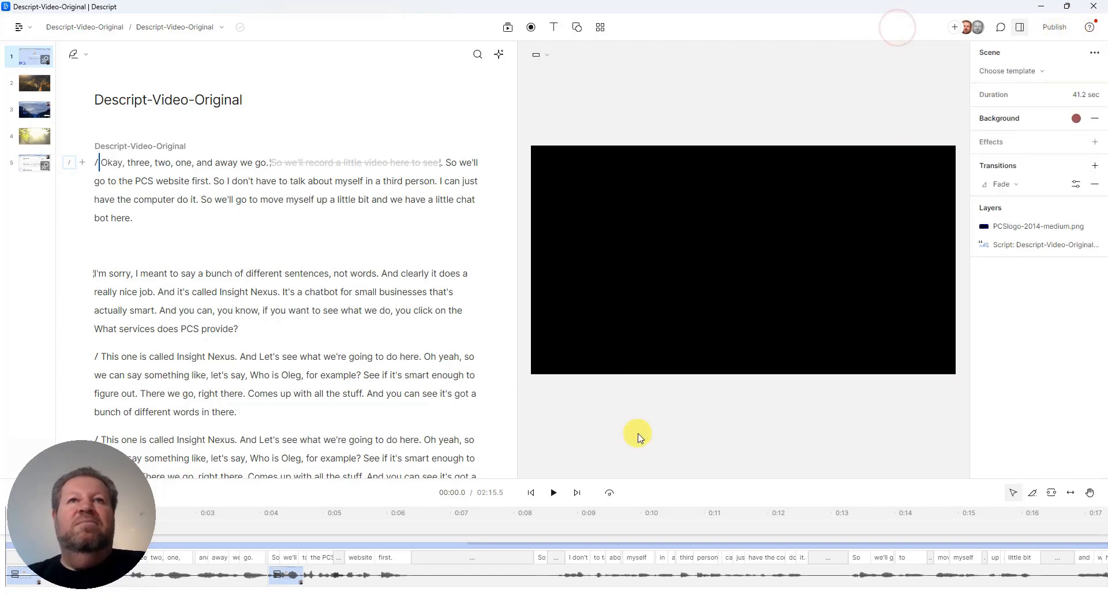